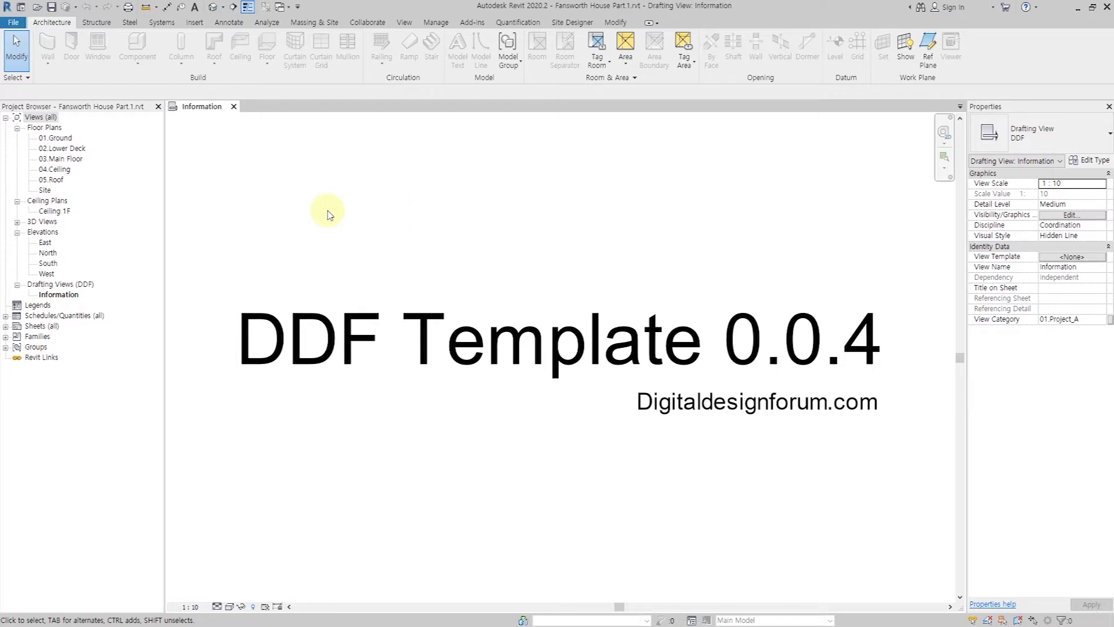
Step: Open the 01.Ground floor plan from the Project Browser's Floor Plans list
left_click(65, 138)
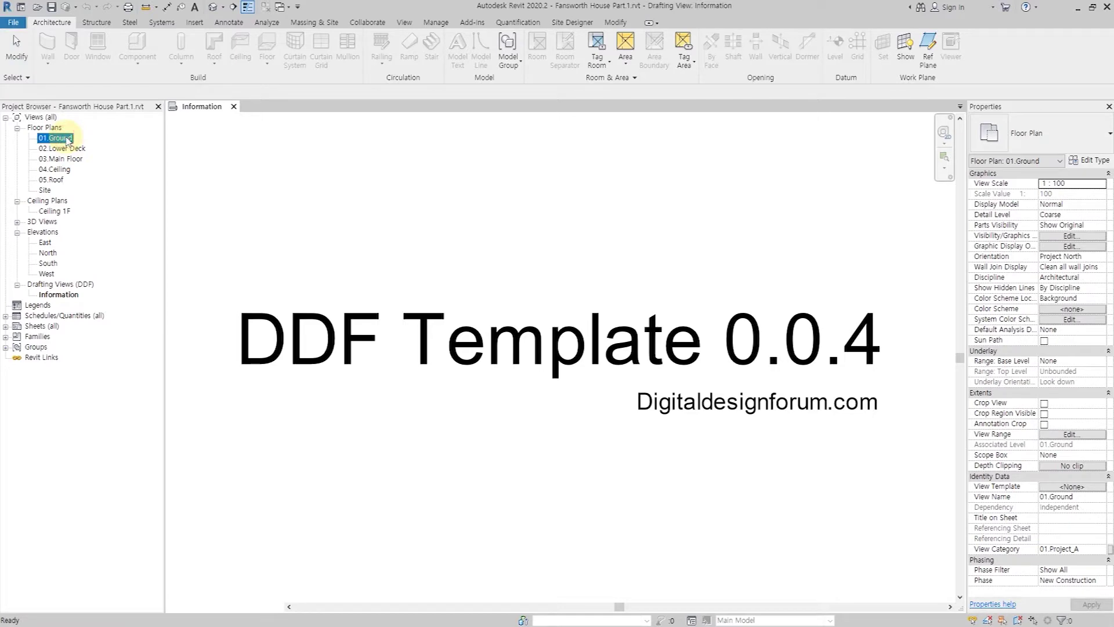
double_click(54, 141)
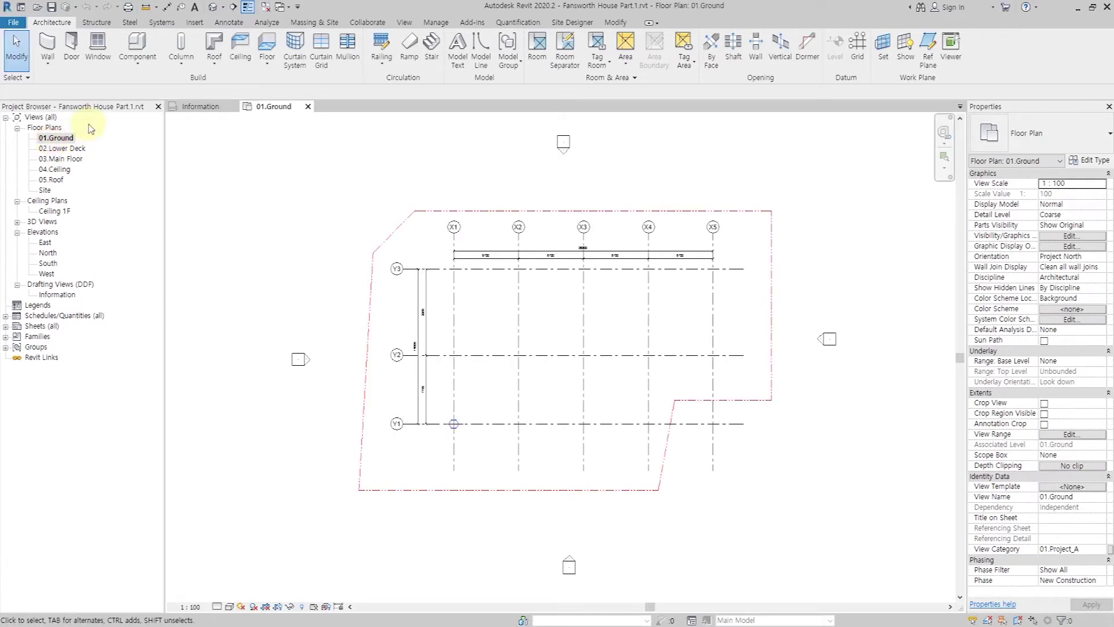
Step: Start an isolated foundation and load the DDF_Footing_Rectangular.rfa family (1000x1000x500)
left_click(98, 23)
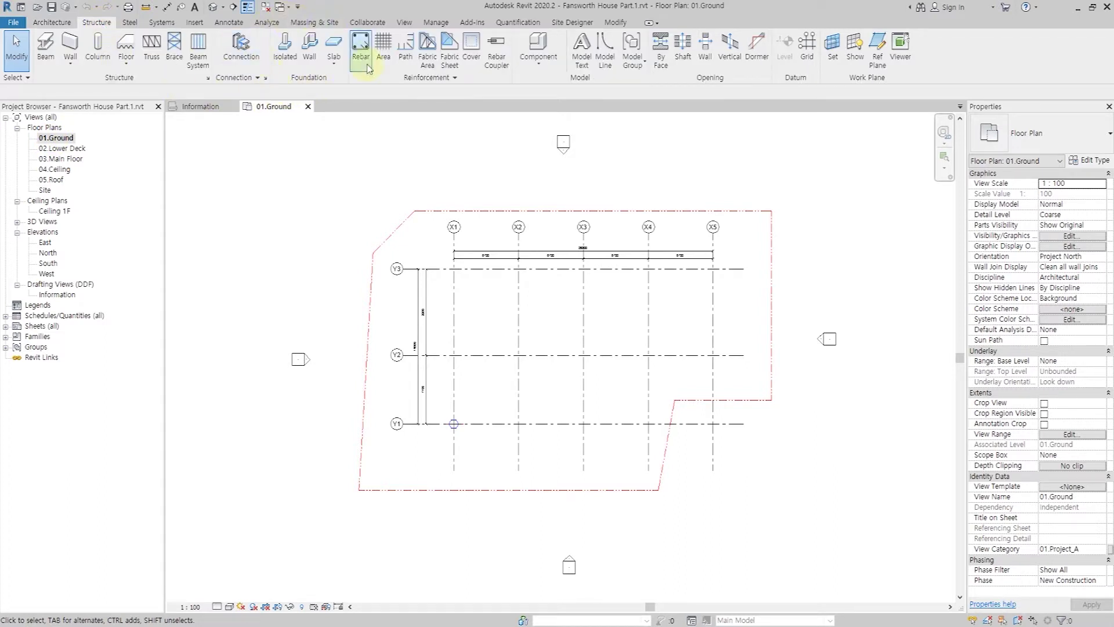
left_click(284, 56)
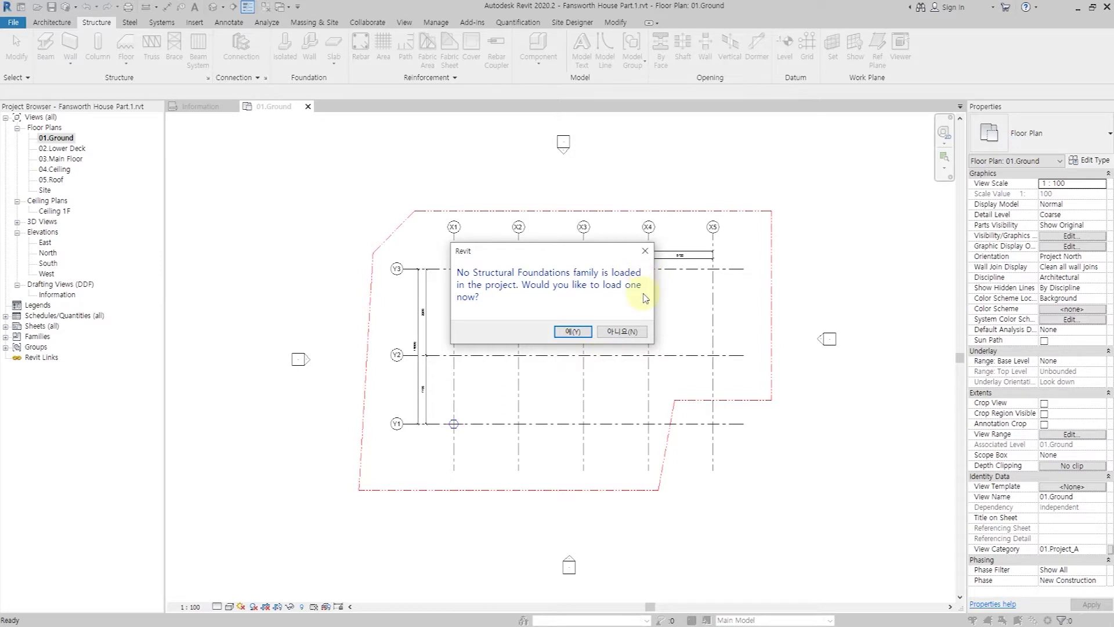
left_click(576, 332)
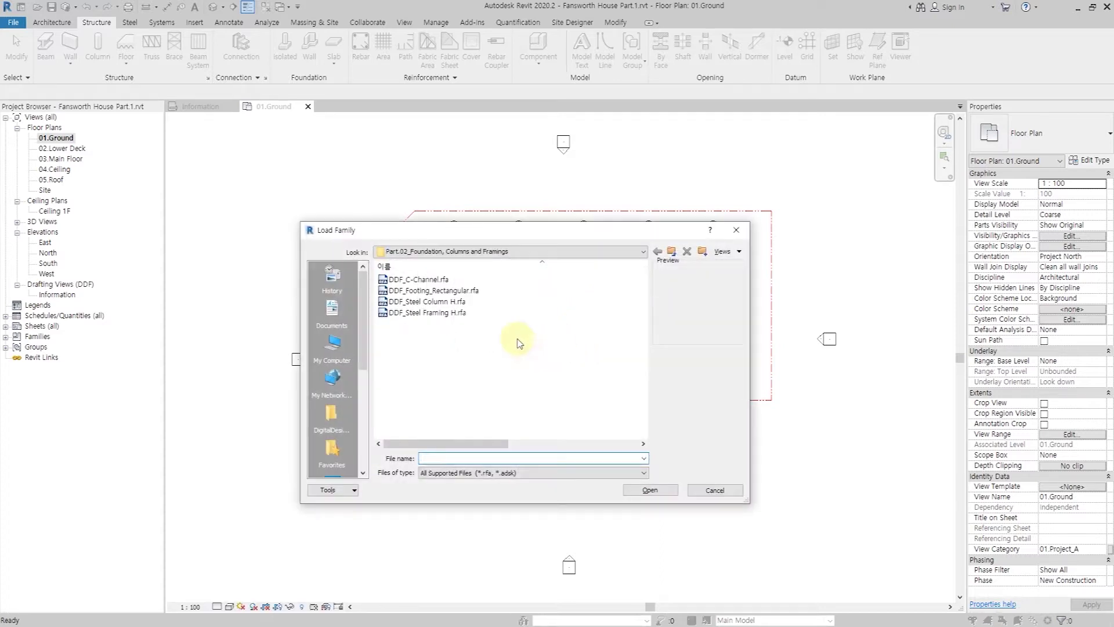
left_click(446, 292)
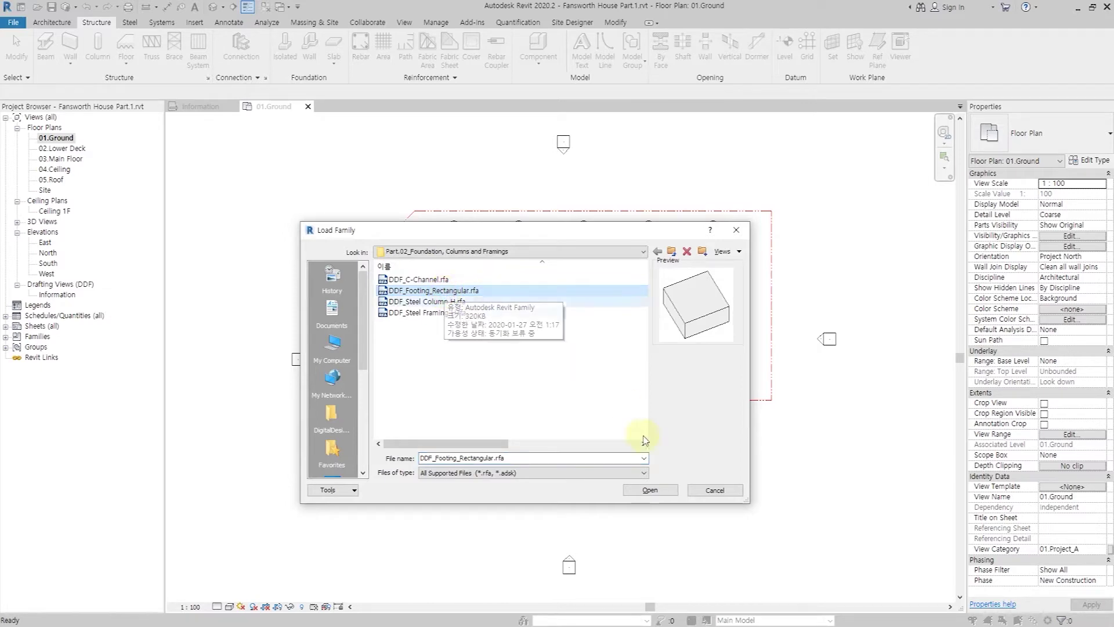
left_click(653, 489)
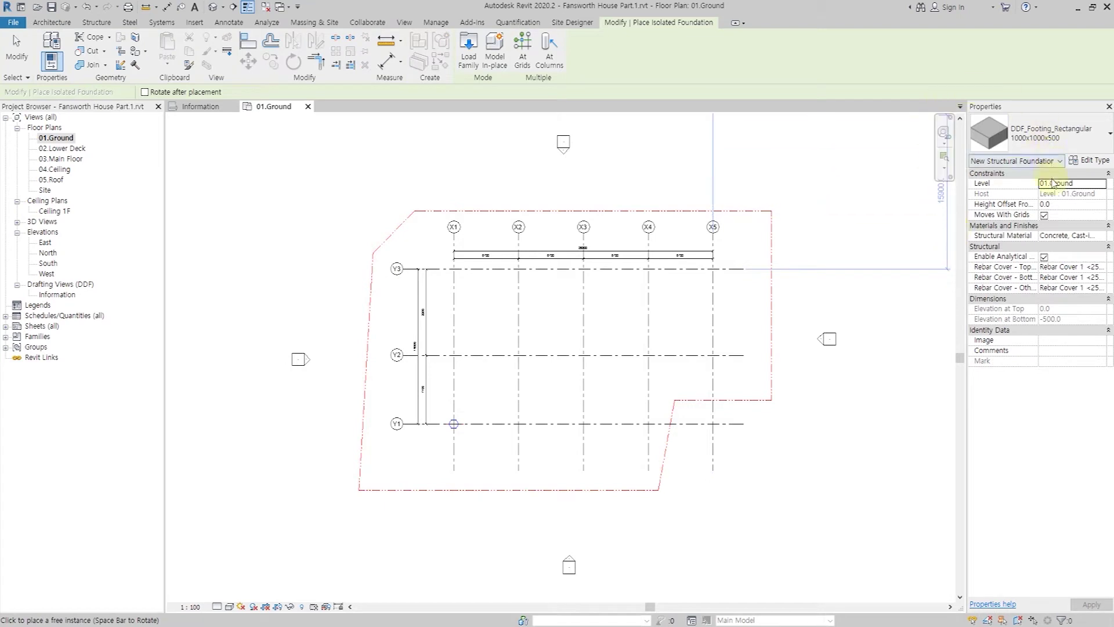
Step: Keep the footing on level 01.Ground and set its Height Offset From Level to -500
left_click(1073, 183)
left_click(1101, 183)
left_click(1064, 193)
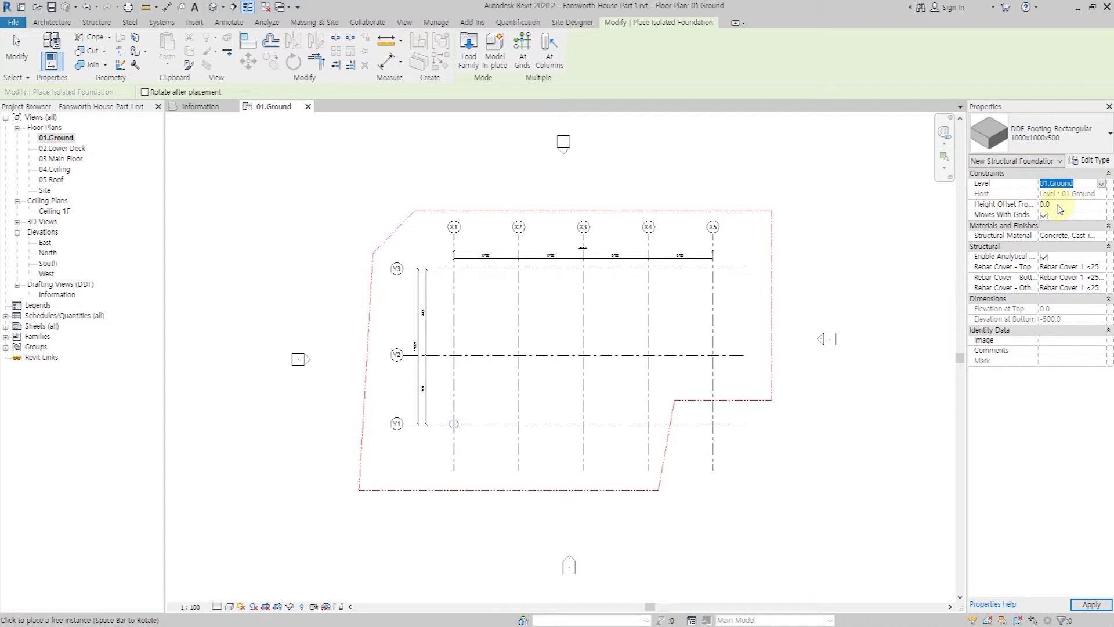
left_click(1059, 204)
type("-500")
key("Return")
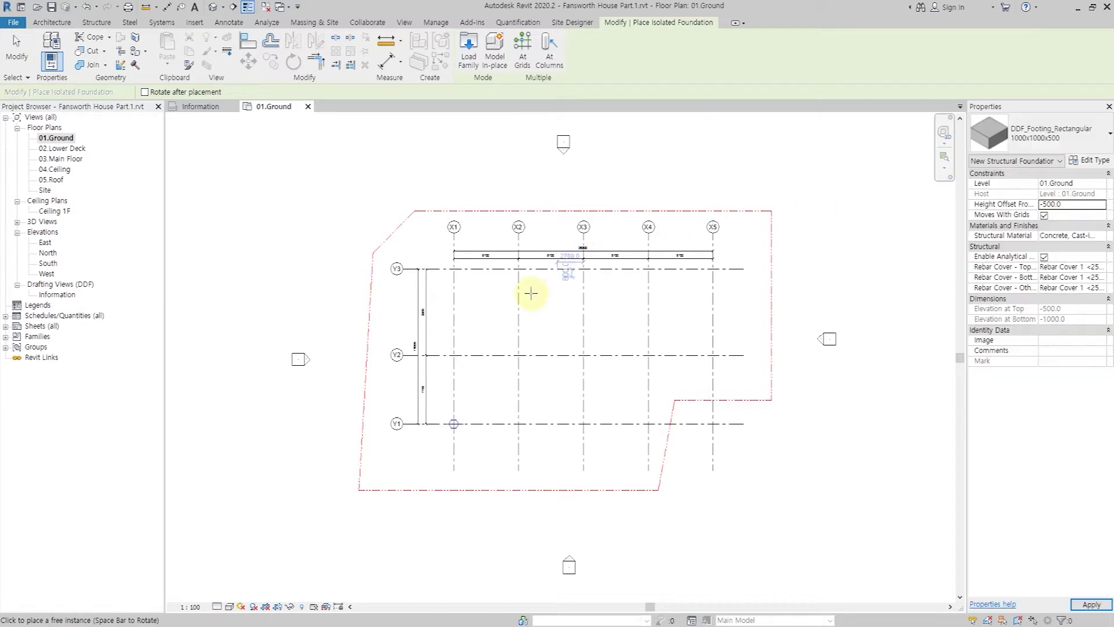
Step: Place the rectangular footing at the X2/Y3 grid intersection
scroll(516, 260, "up", 2)
scroll(517, 259, "up", 3)
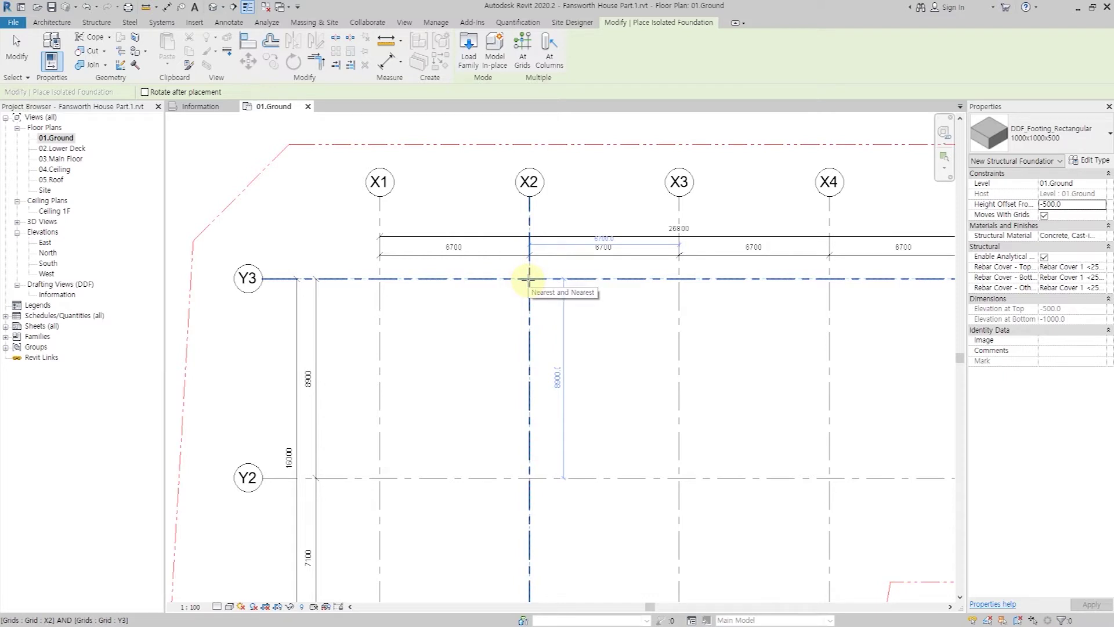
left_click(528, 279)
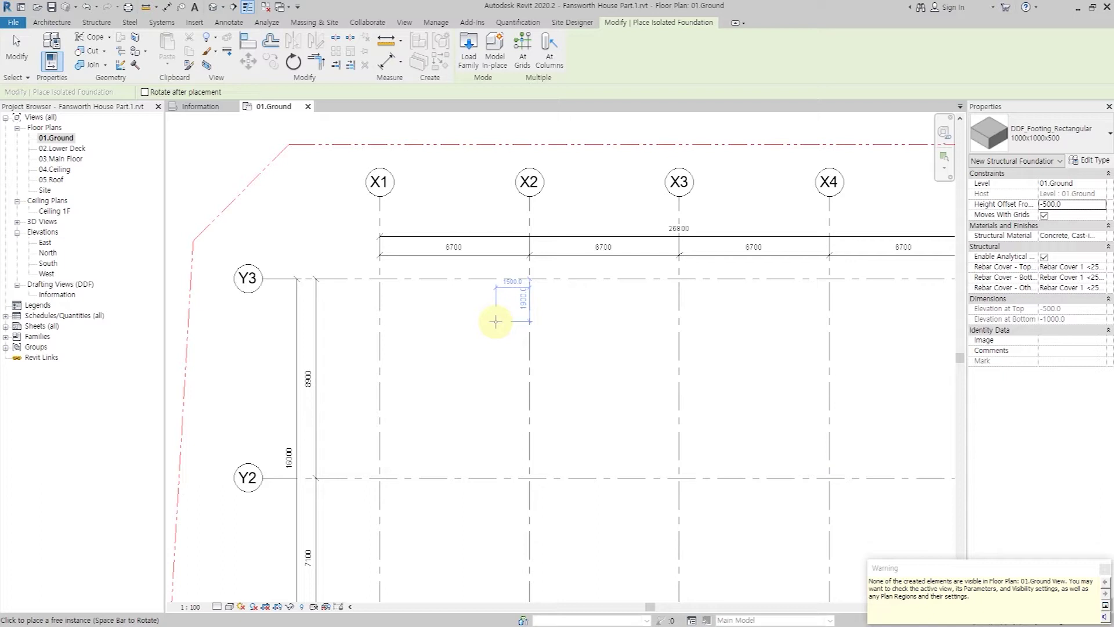
key("Escape")
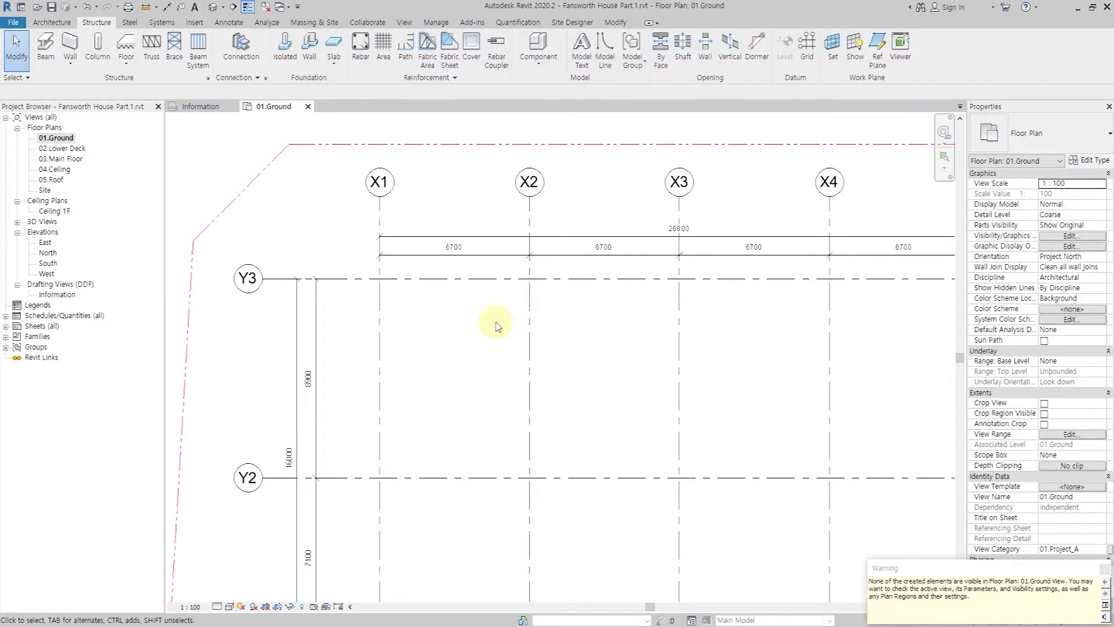
scroll(496, 327, "down", 5)
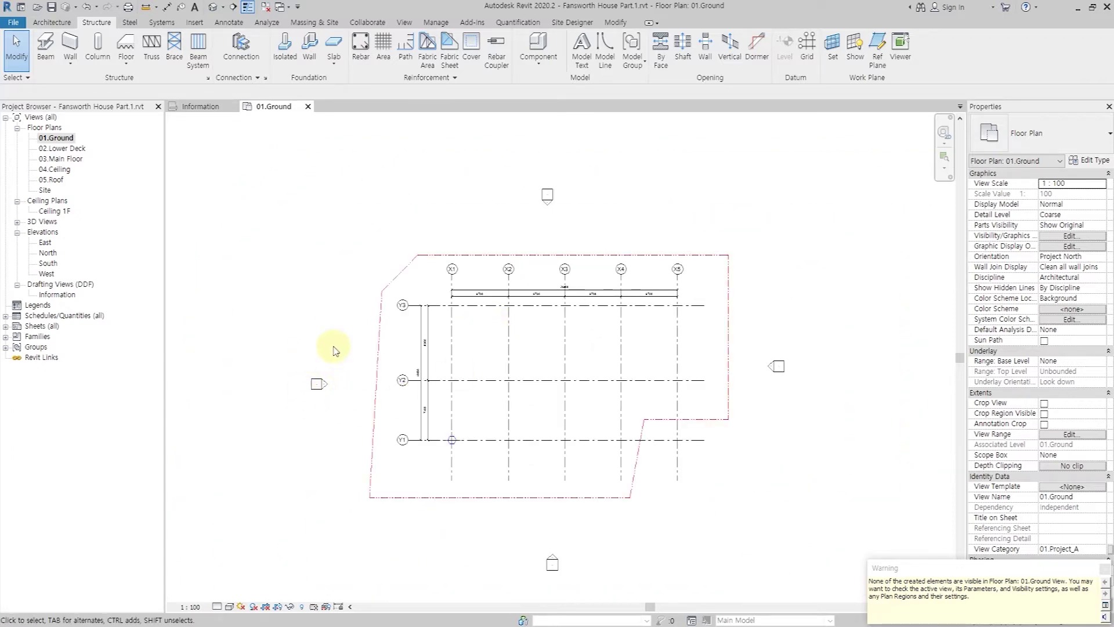
Step: Open the West elevation and extend the 05.Roof level line further left
double_click(324, 387)
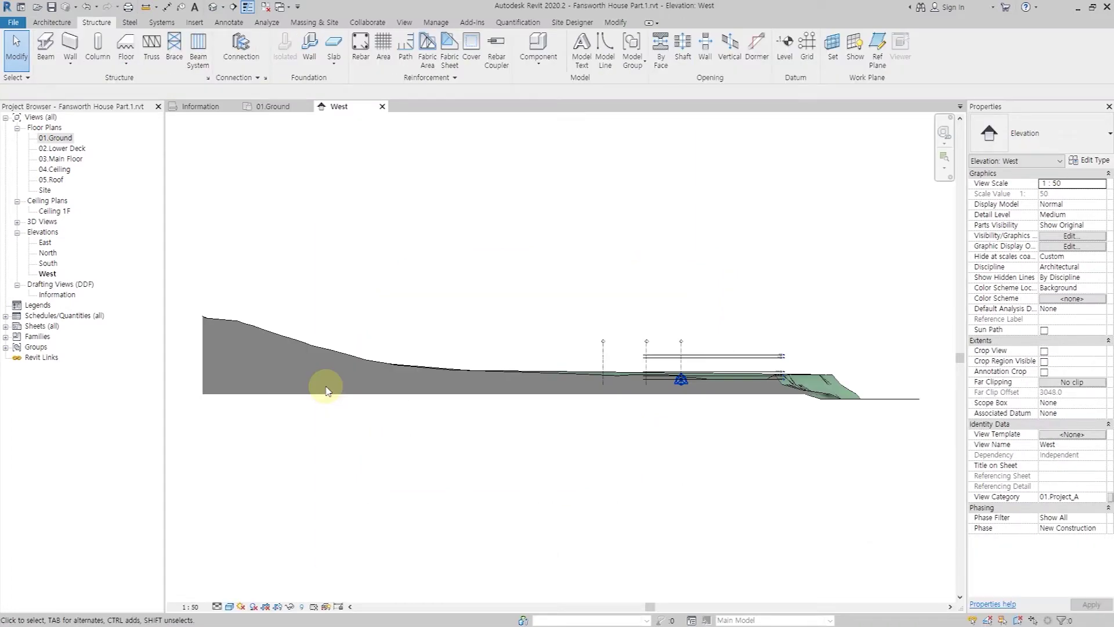
scroll(661, 367, "up", 4)
scroll(660, 371, "up", 2)
left_click(723, 338)
left_click_drag(592, 338, 388, 341)
left_click(530, 207)
scroll(354, 284, "down", 2)
scroll(354, 284, "down", 1)
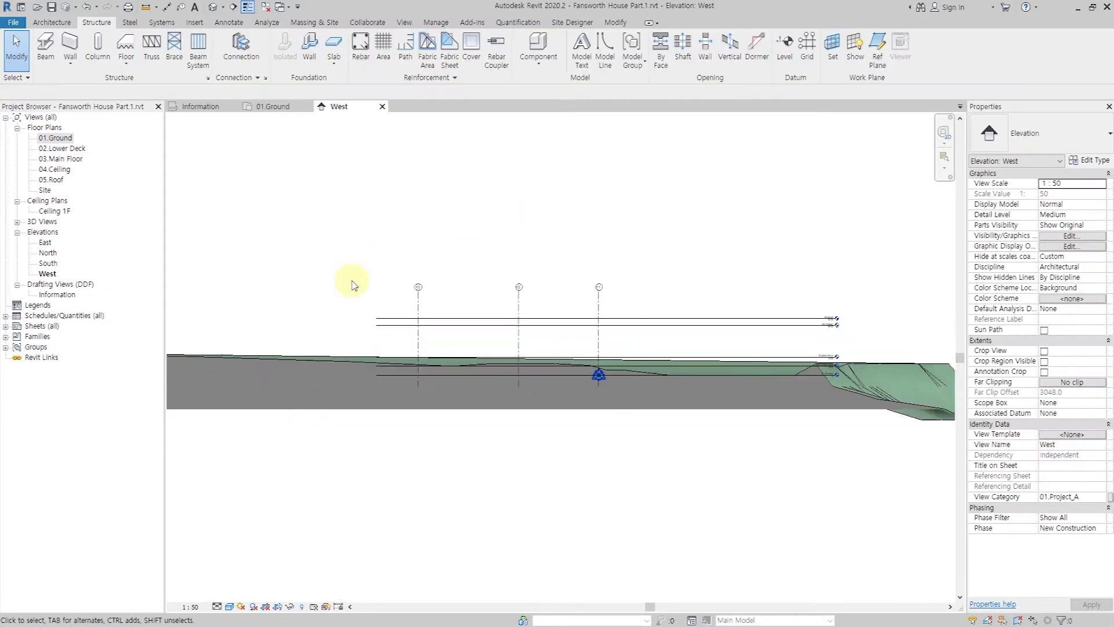
Step: Temporarily hide the topography surface in the West elevation
left_click(327, 361)
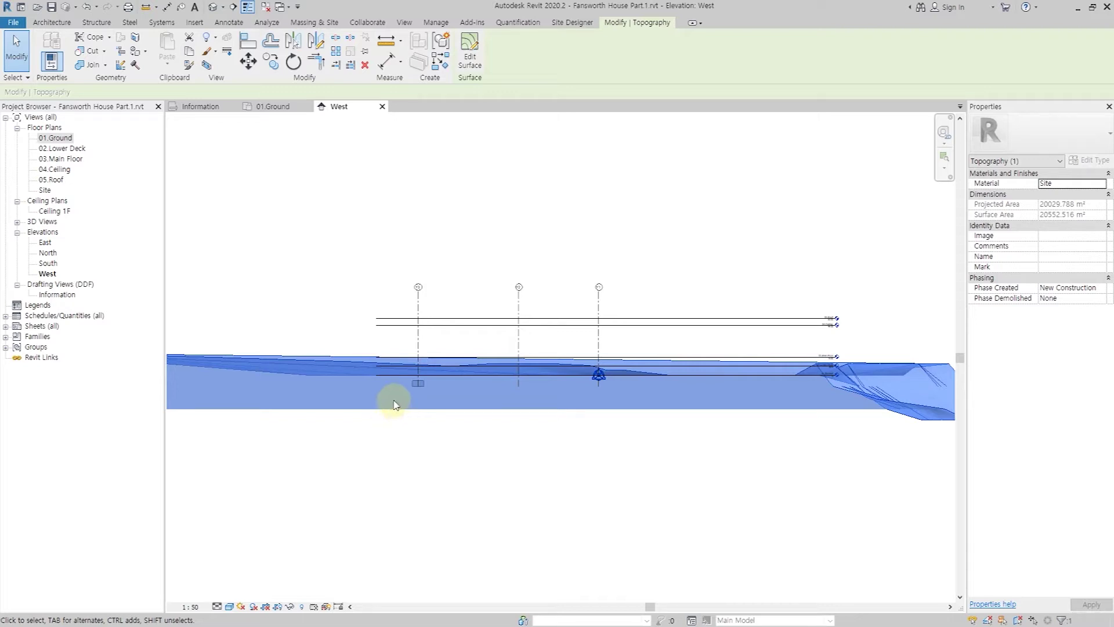
left_click(290, 606)
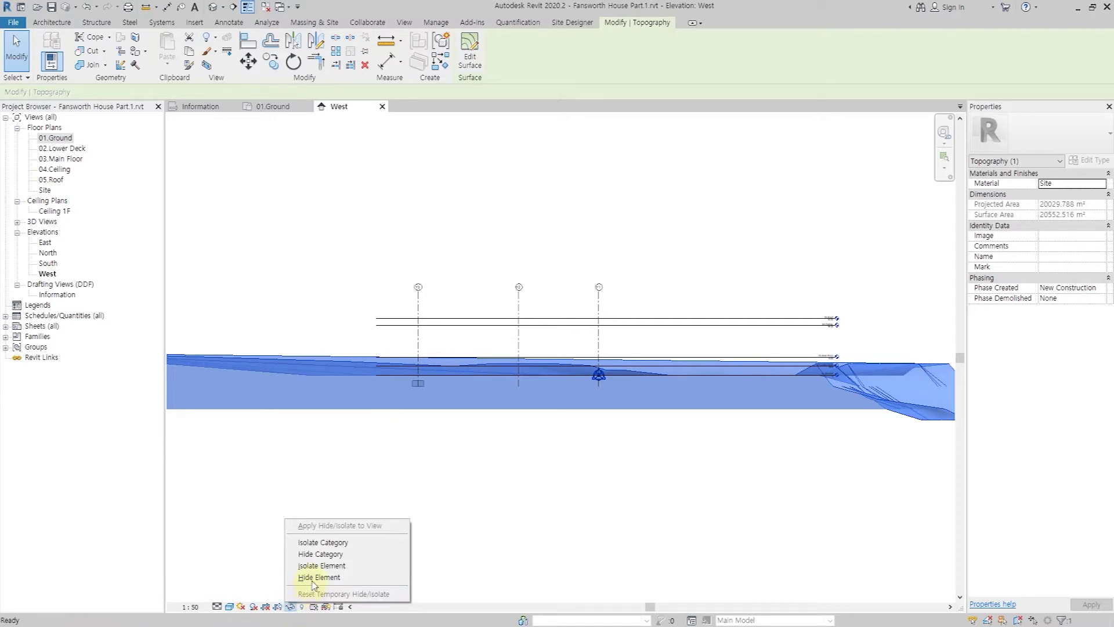
left_click(314, 577)
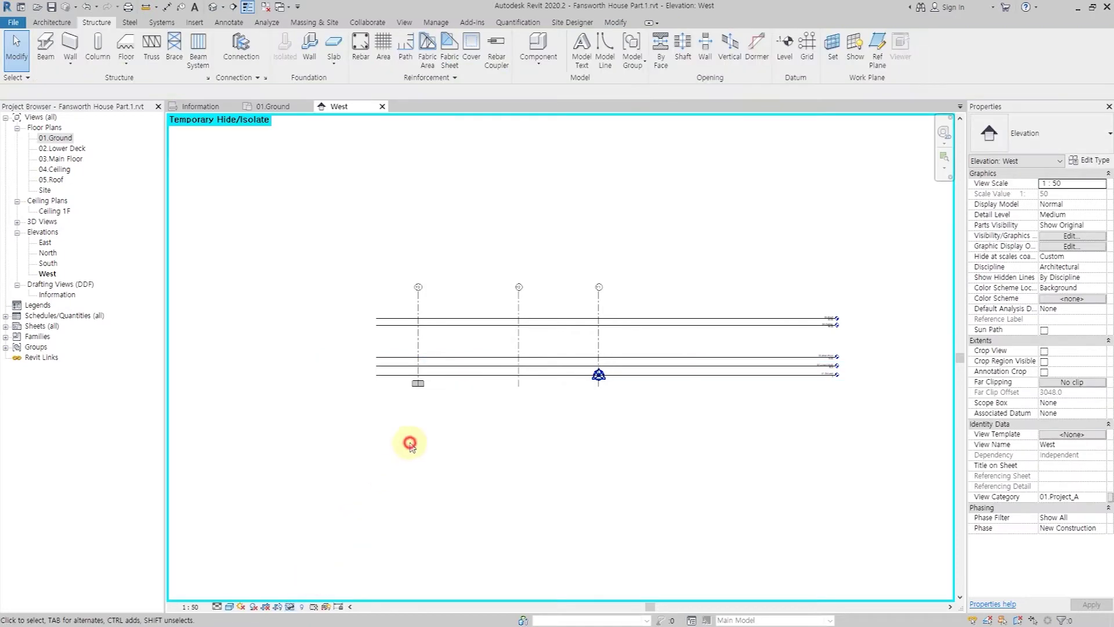
scroll(410, 369, "up", 3)
scroll(408, 366, "up", 4)
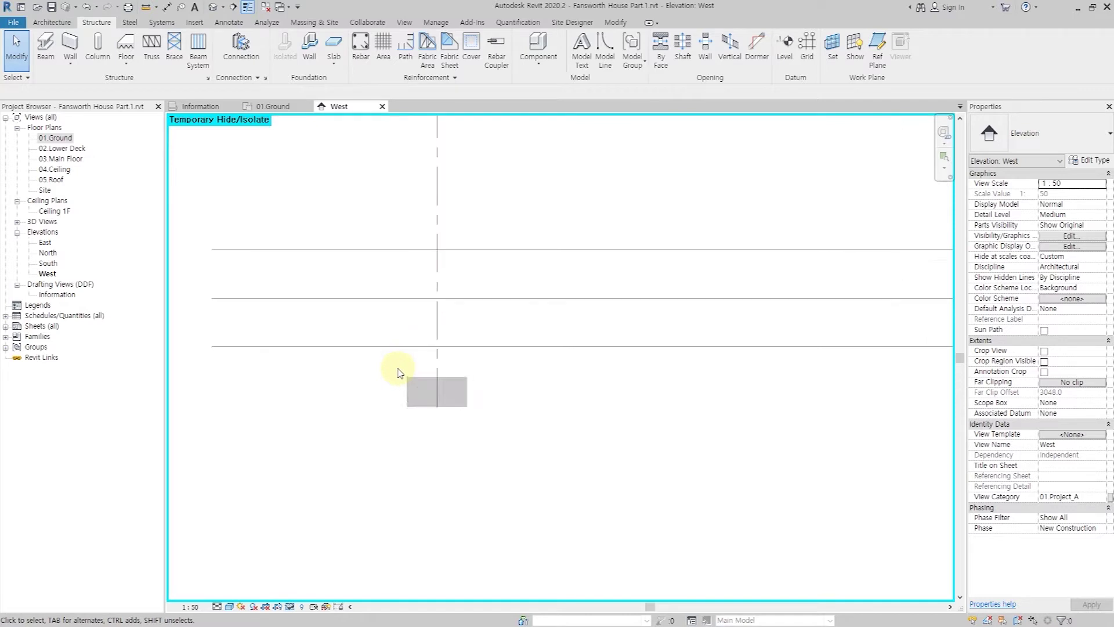
Step: Dimension the footing top 500 below the level with DI, then return to 01.Ground
key("d")
key("i")
left_click(455, 377)
left_click(468, 347)
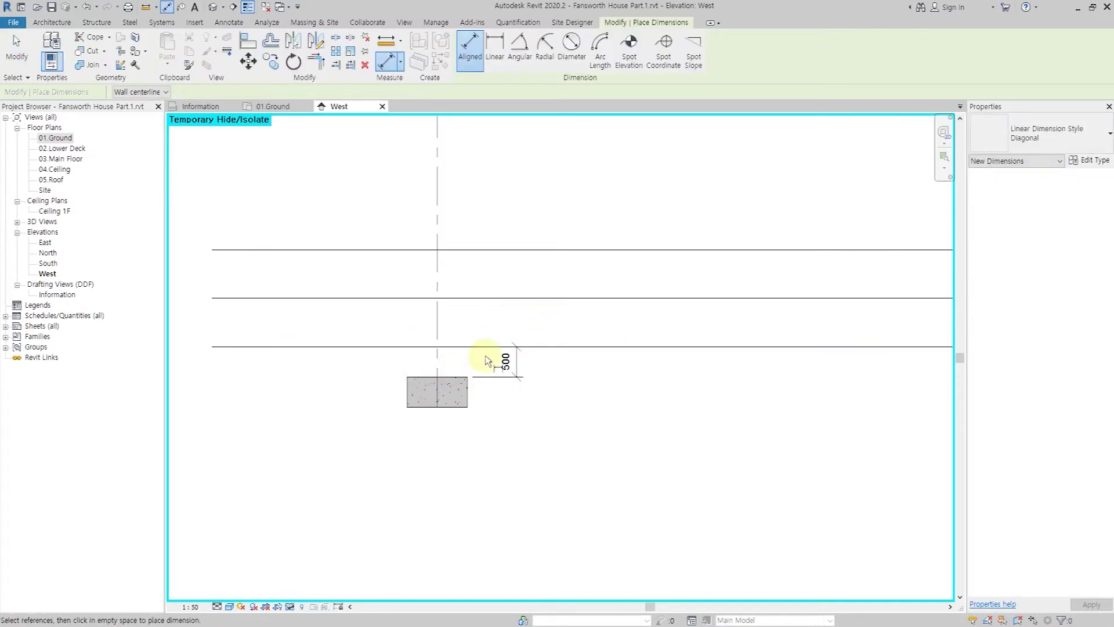
left_click(520, 381)
key("Escape")
key("Escape")
left_click(267, 105)
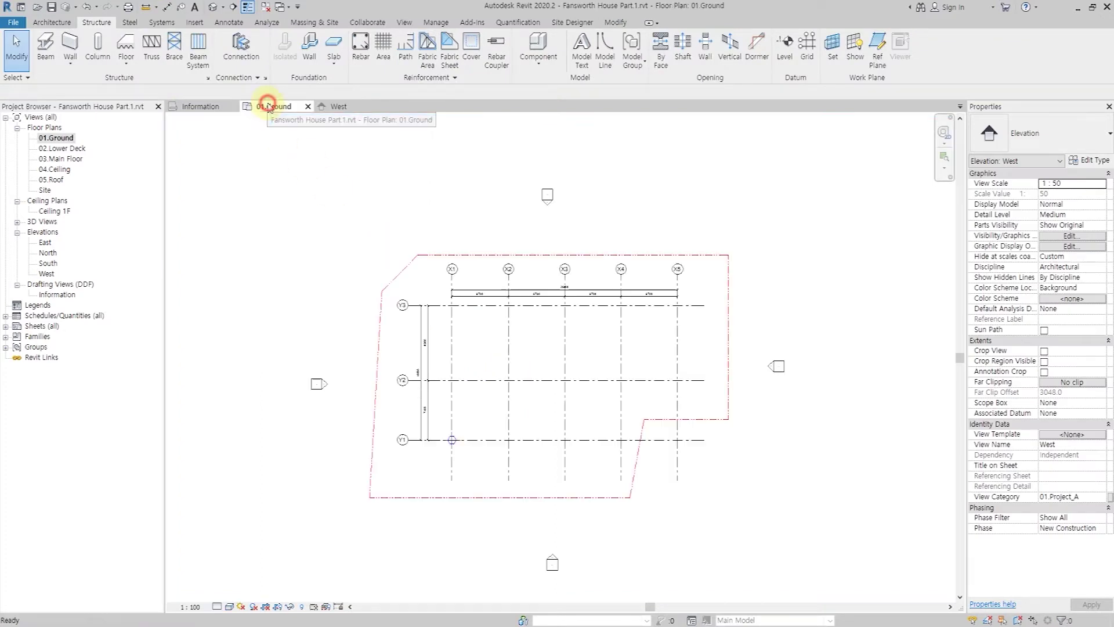
Step: Set the 01.Ground View Range's View Depth offset to -1000 so the footing shows
left_click(385, 205)
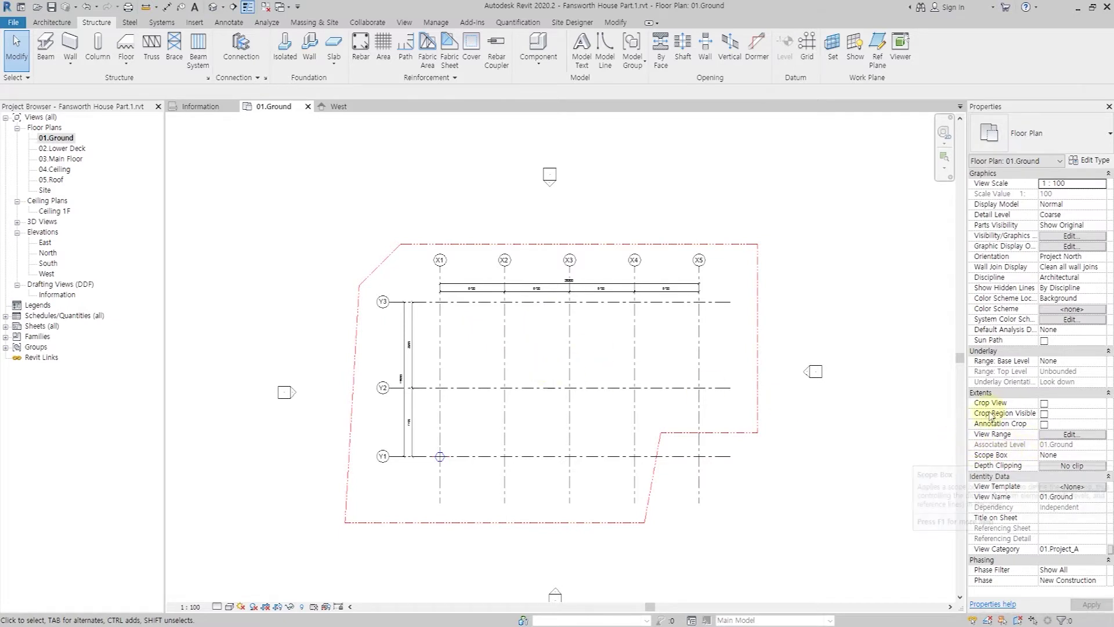
left_click(1071, 434)
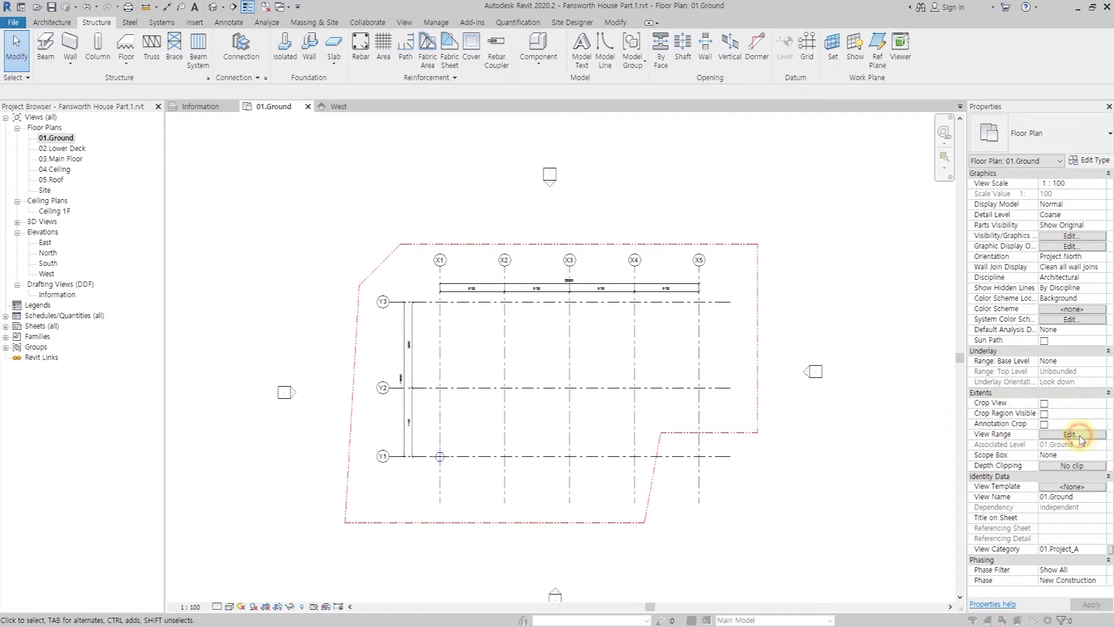
left_click_drag(425, 74, 748, 67)
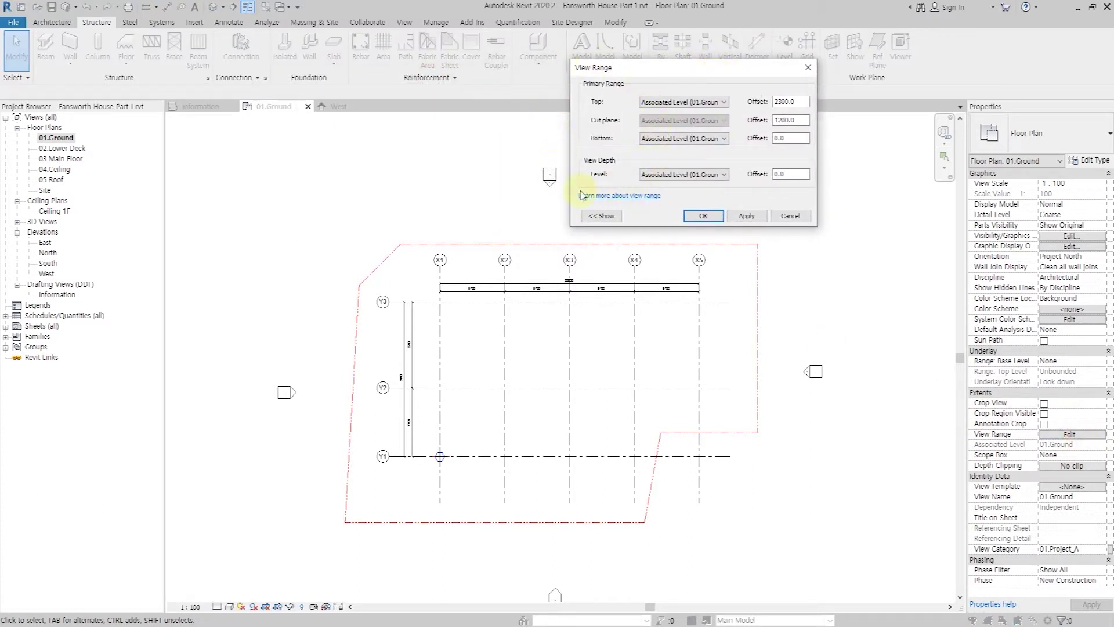
left_click(603, 216)
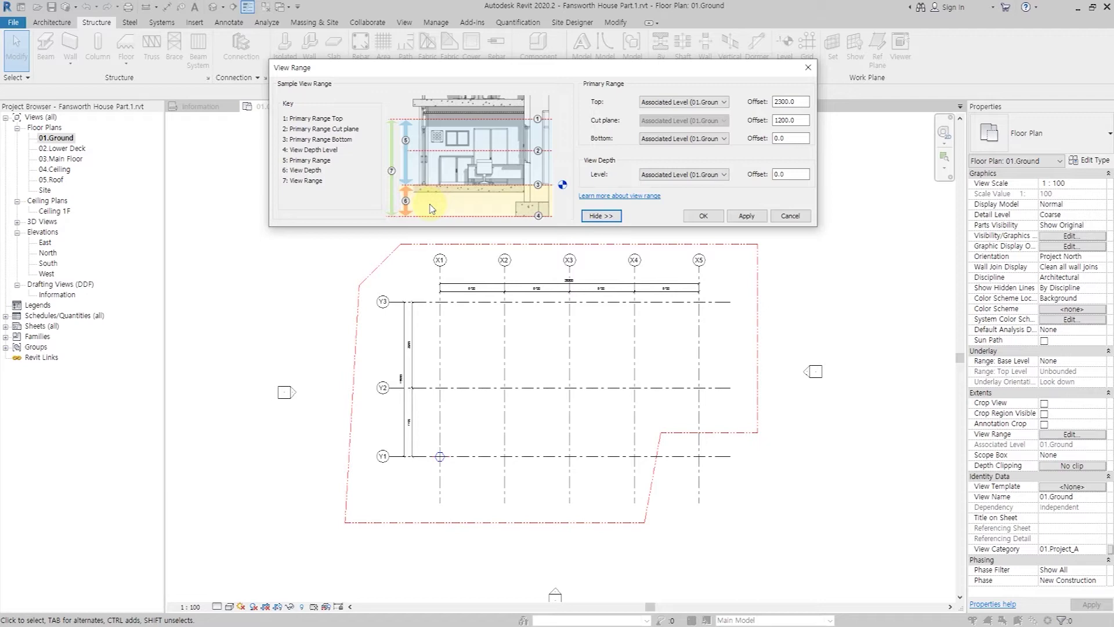
double_click(805, 176)
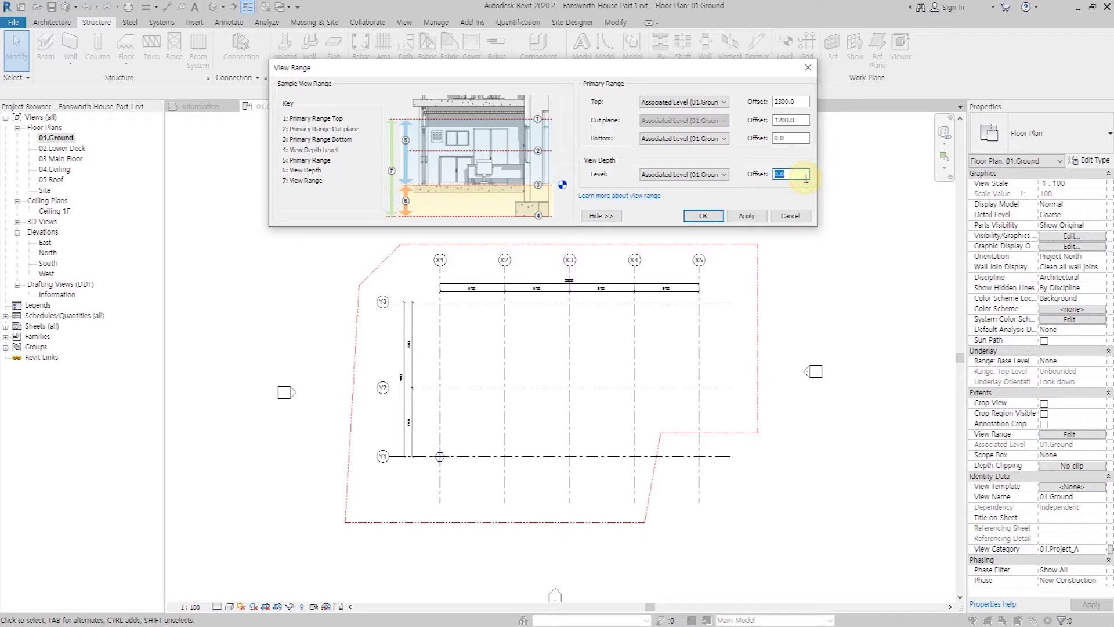
type("-1000")
left_click(747, 215)
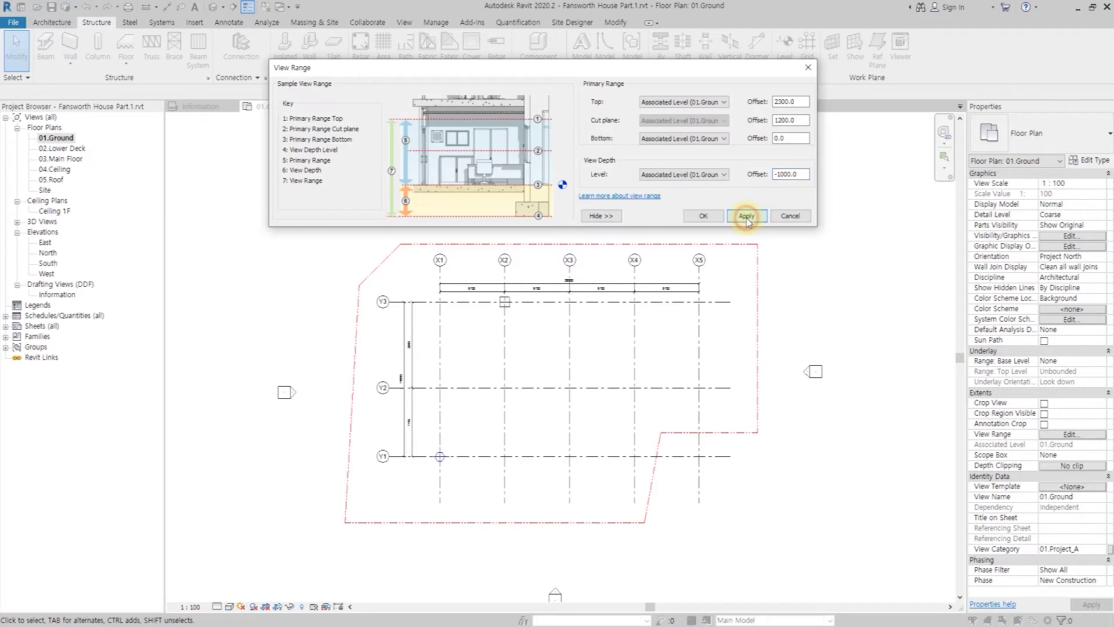
left_click(701, 216)
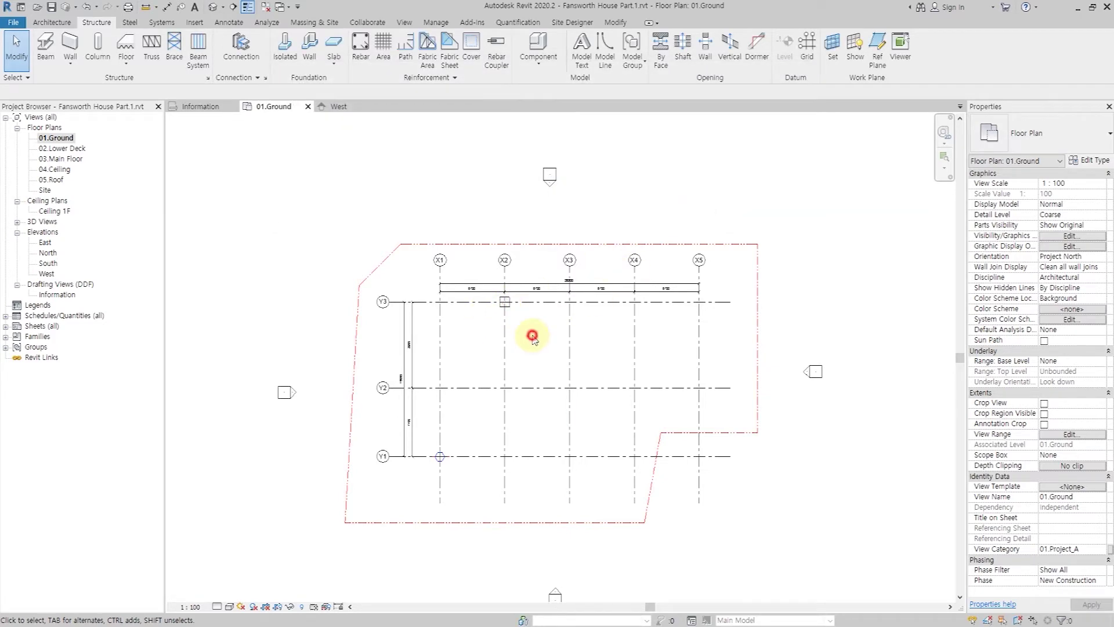
scroll(534, 339, "up", 3)
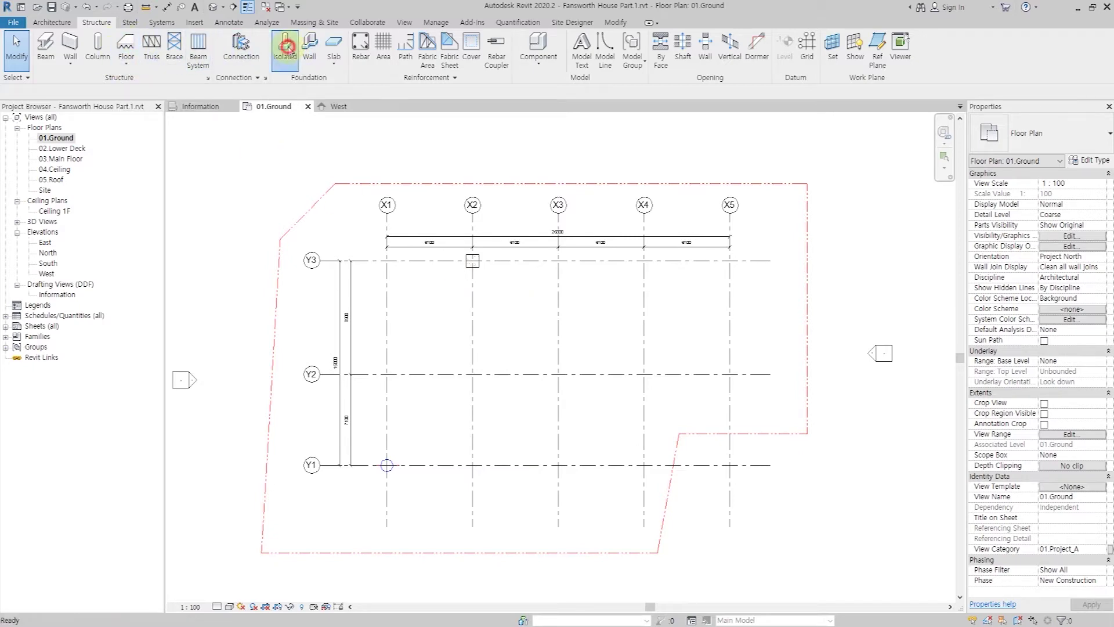
Step: Place isolated footings At Grids on every grid intersection
left_click(284, 50)
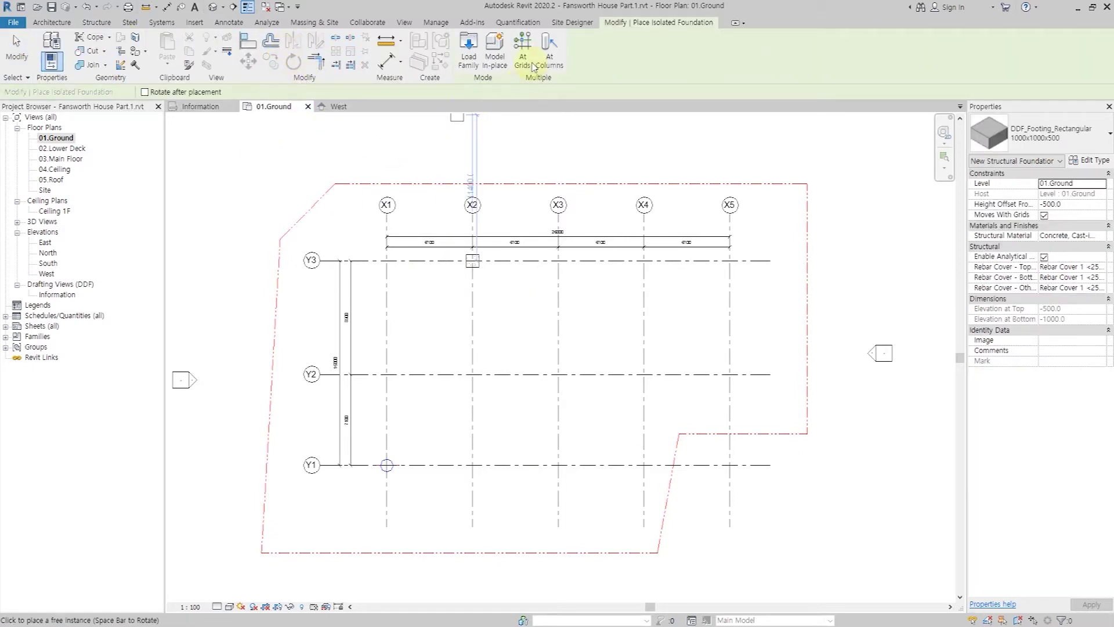
left_click(522, 46)
left_click_drag(753, 486, 666, 436)
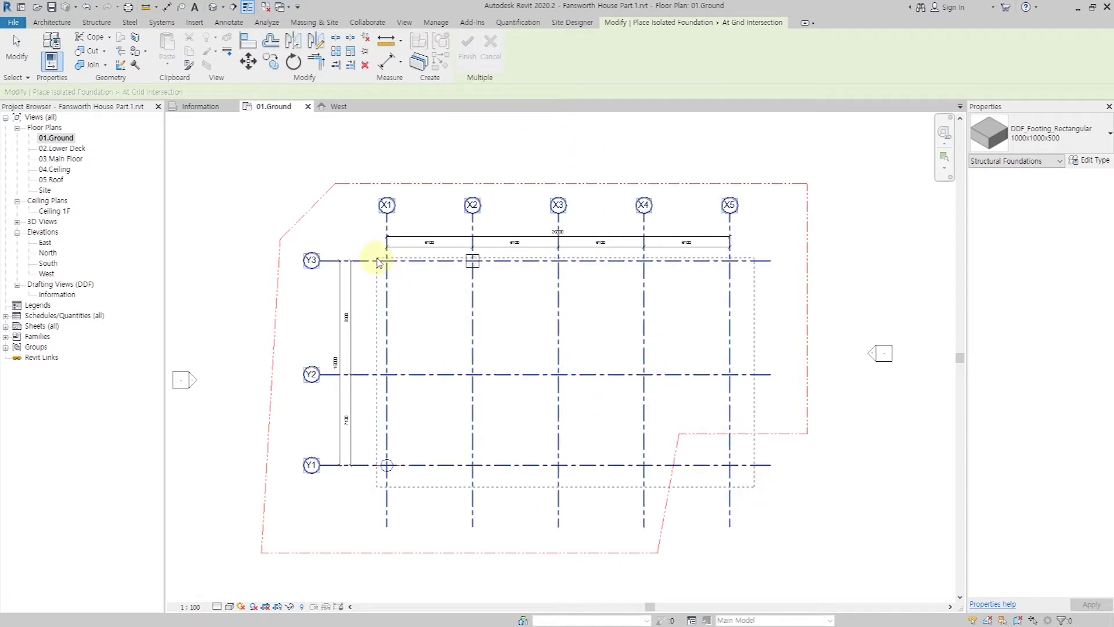
left_click(376, 256, "ctrl")
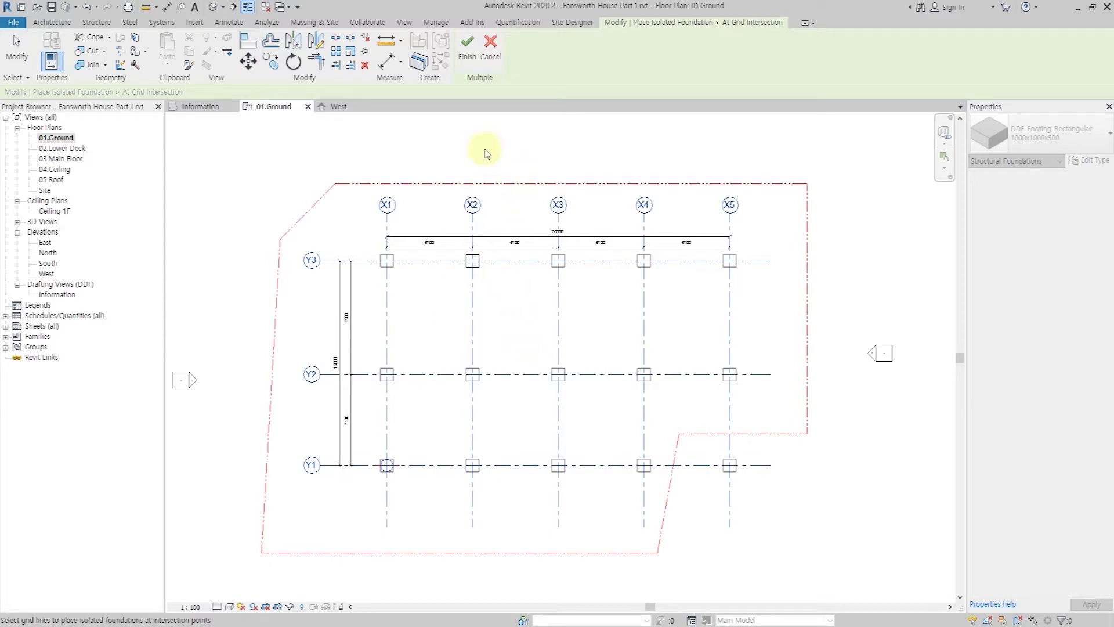
left_click(468, 57)
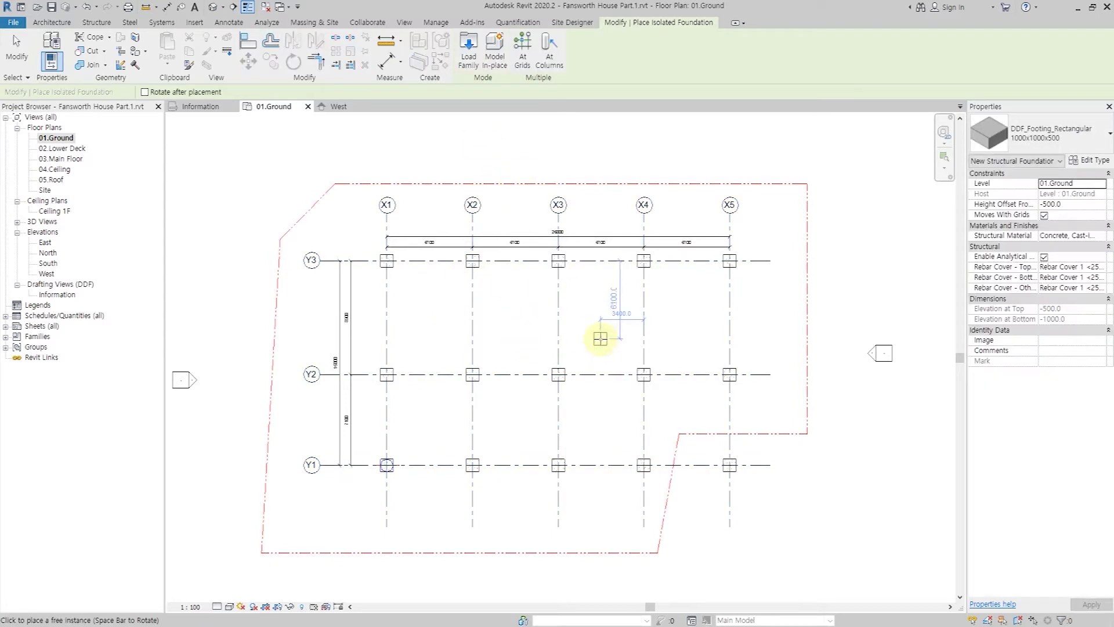
key("Escape")
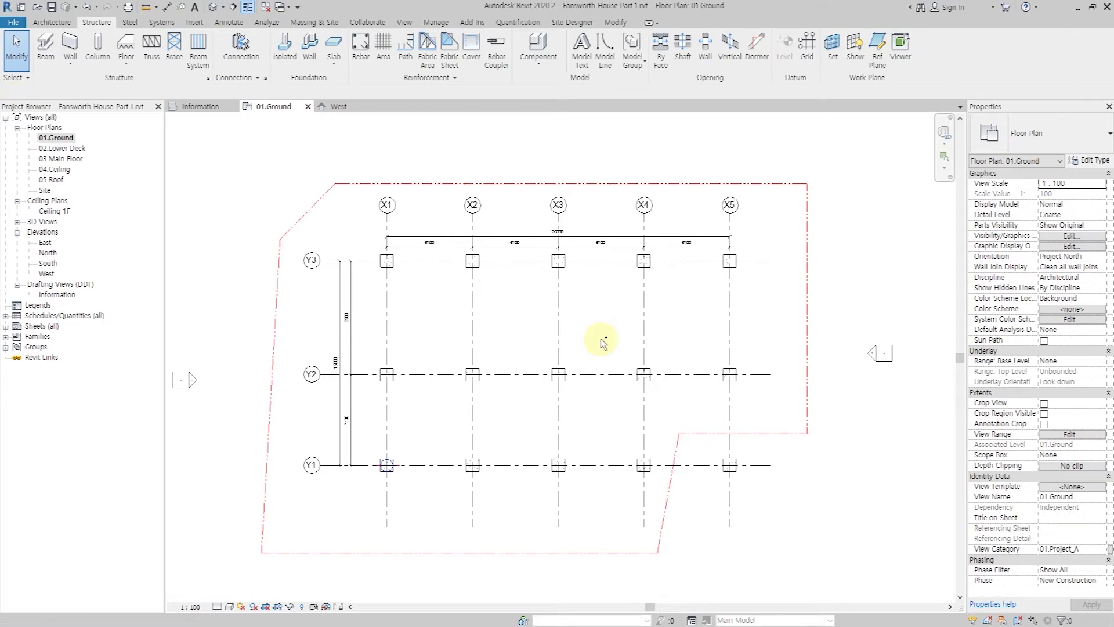
Step: Delete the footings at X1/Y3, X4/Y1 and X5/Y1
key("ctrl+shift+r")
mouse_move(444, 258)
left_mouse_down()
mouse_move(495, 267)
mouse_move(768, 376)
left_mouse_up()
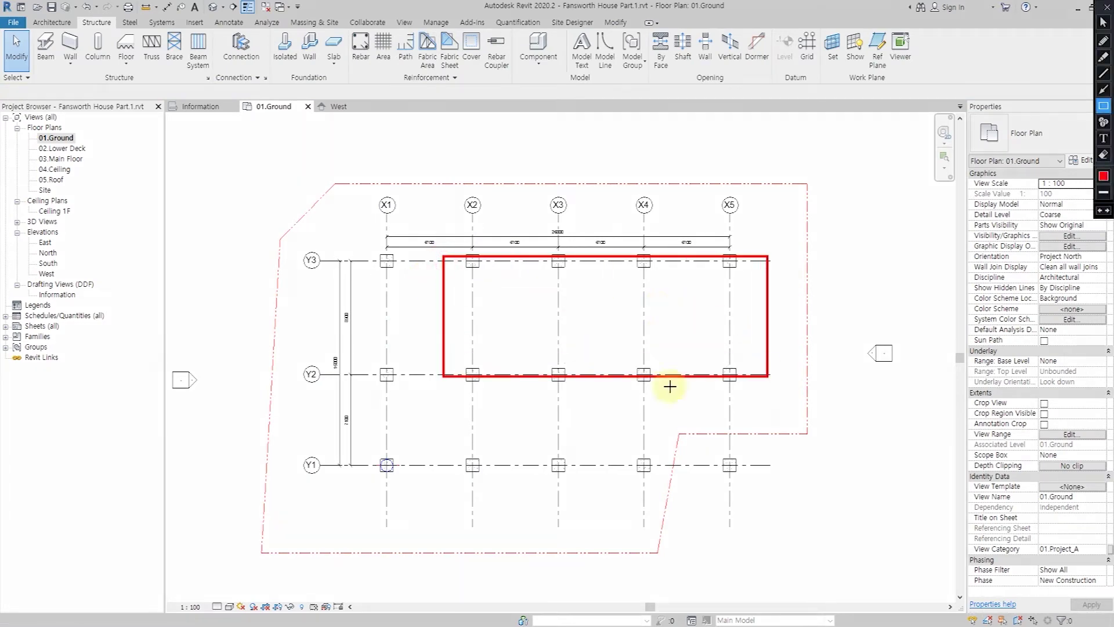
left_click_drag(417, 394, 587, 467)
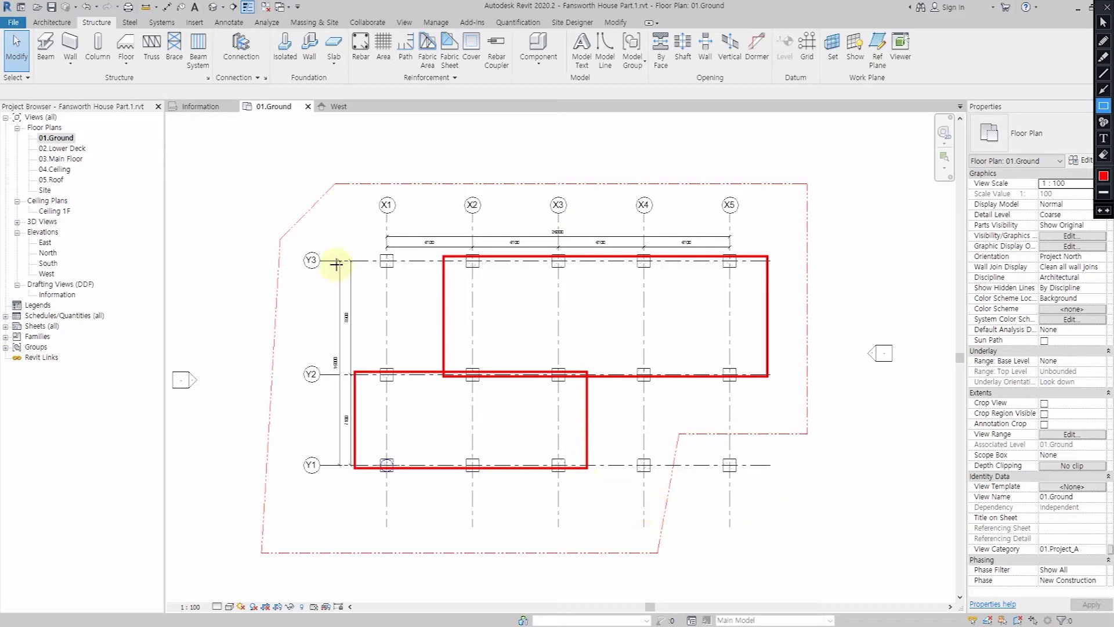
key("ctrl+shift+r")
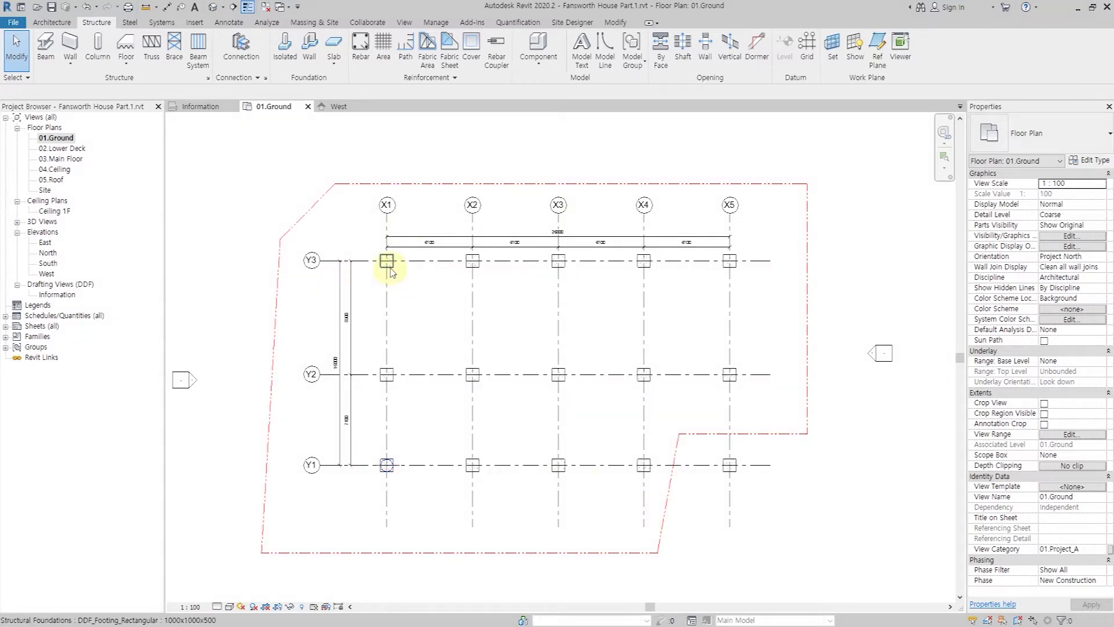
left_click(387, 261)
left_click(648, 471, "ctrl")
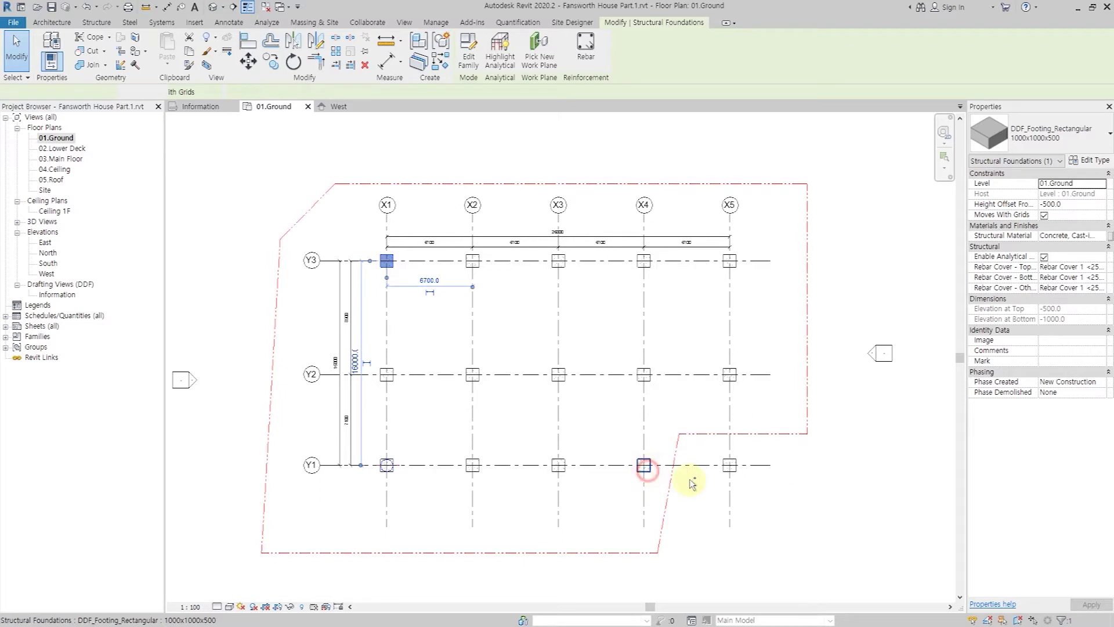
left_click(738, 478, "ctrl")
key("Delete")
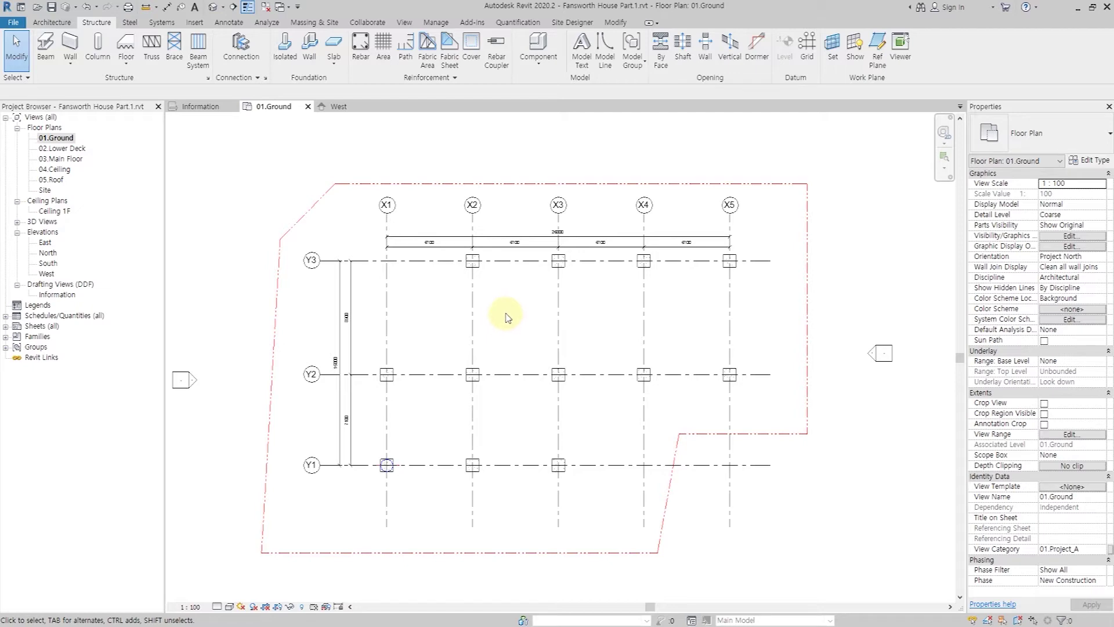
Step: Start a structural column and load the DDF_Steel Column H.rfa family (300x300x8x12)
left_click(103, 55)
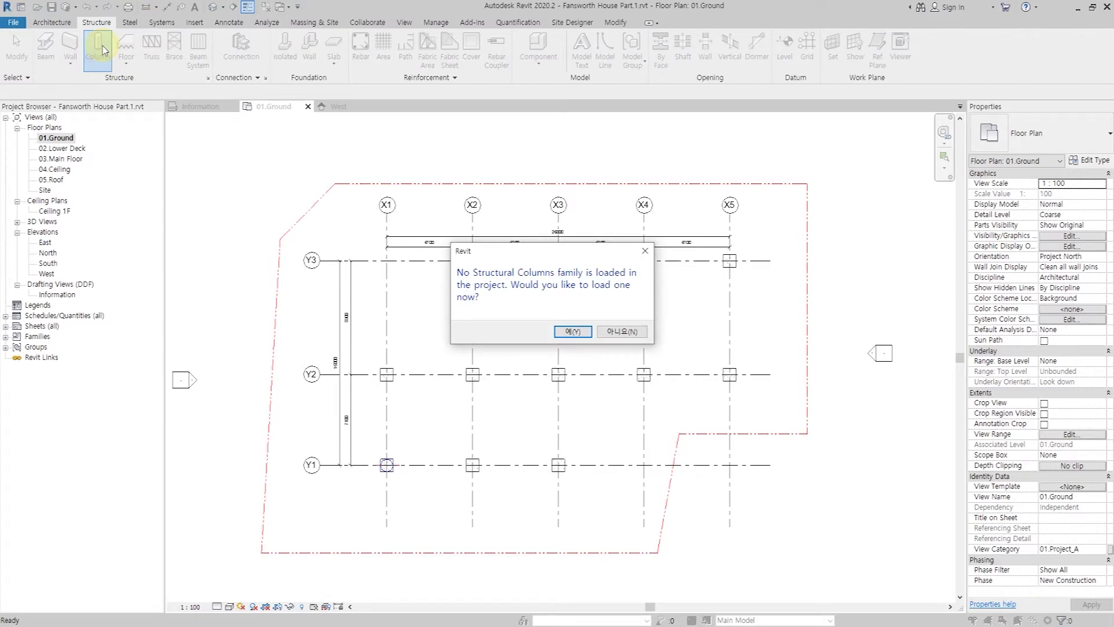
left_click(574, 331)
left_click(446, 303)
left_click(644, 490)
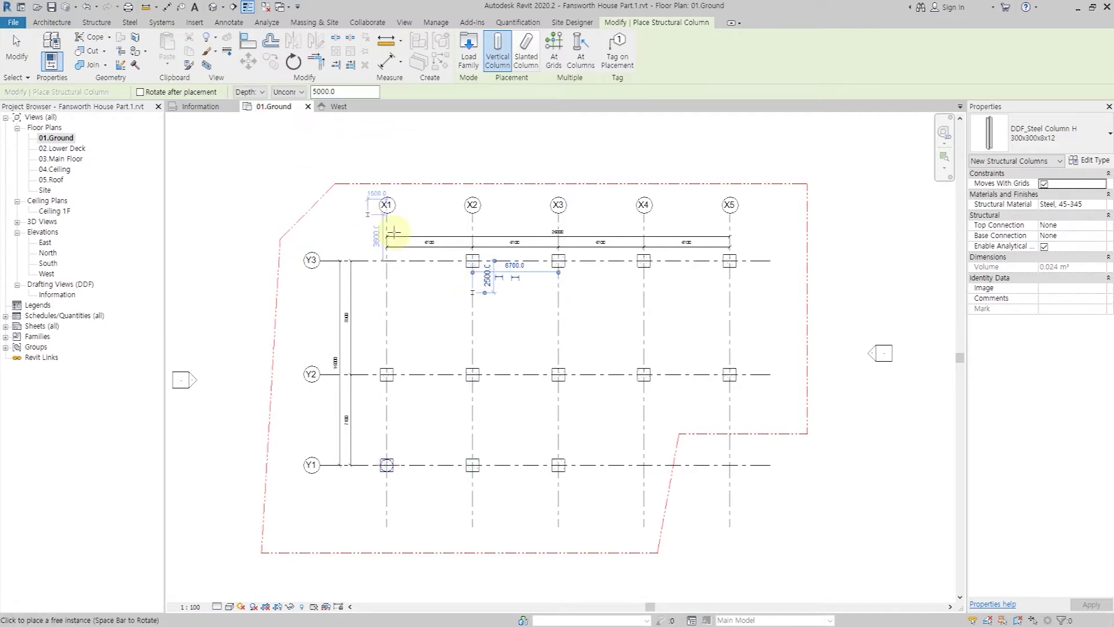
Step: In the West elevation, dimension the Depth-placed column as 5000 below ground
key("Escape")
left_click(338, 107)
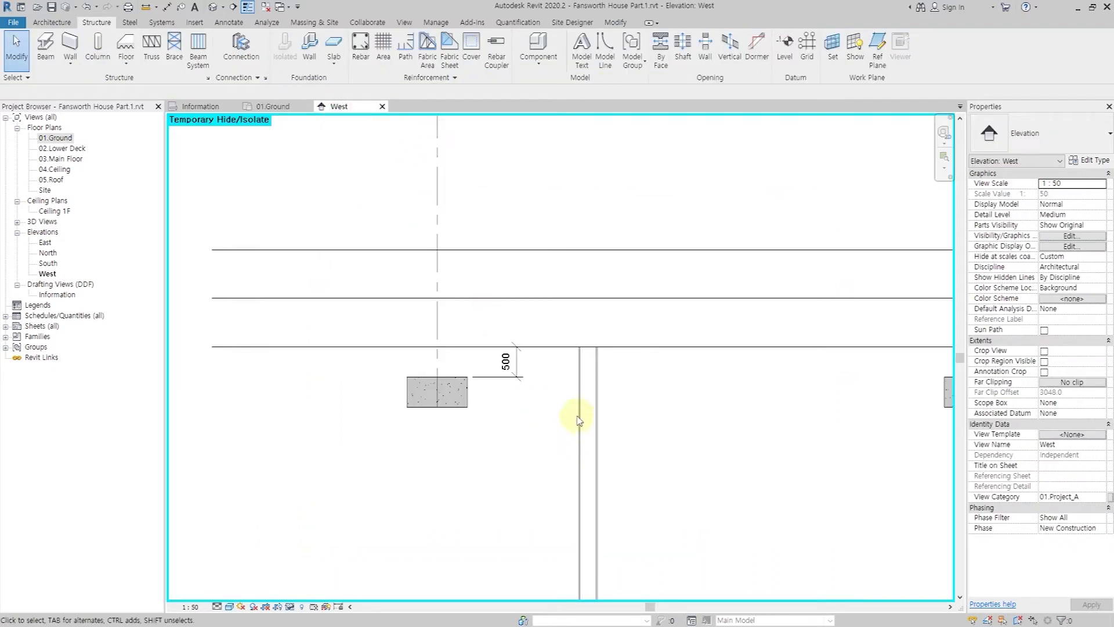
scroll(577, 415, "down", 2)
key("d")
key("i")
left_click(584, 305)
left_click(540, 476)
left_click(584, 443)
key("Escape")
scroll(587, 415, "up", 2)
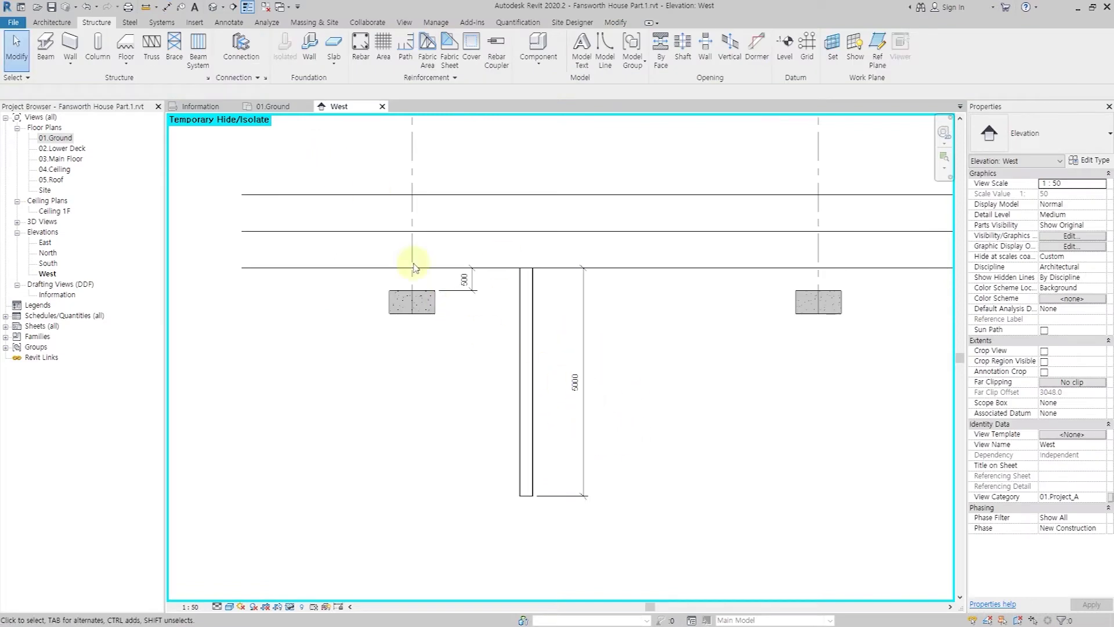
Step: Place a Height-placed column at X2 on 01.Ground, then dimension between levels in West
left_click(283, 108)
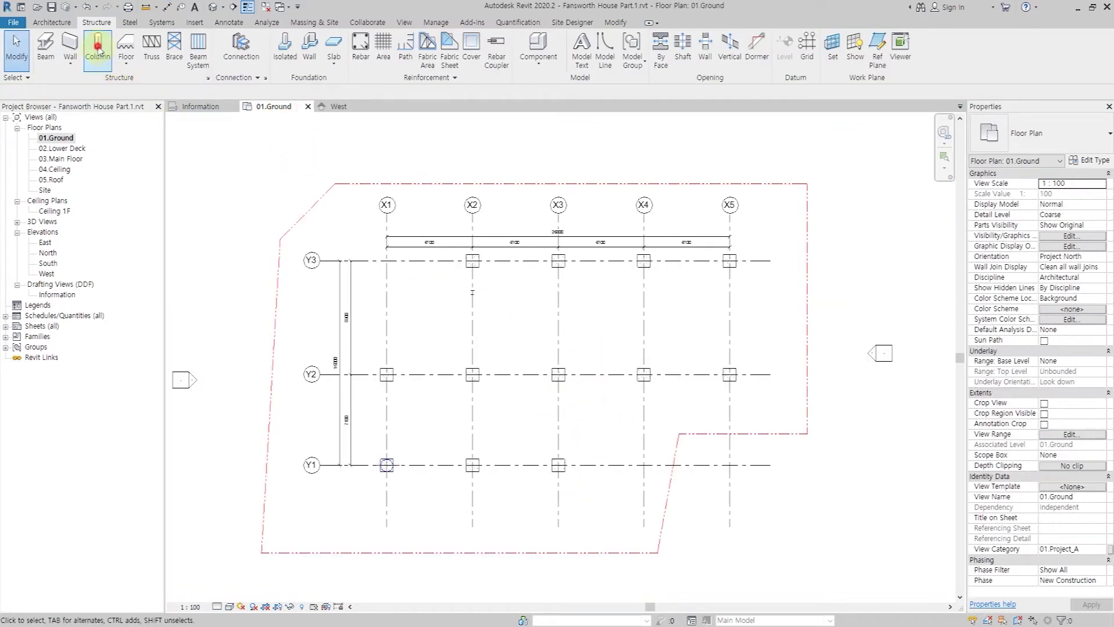
left_click(98, 45)
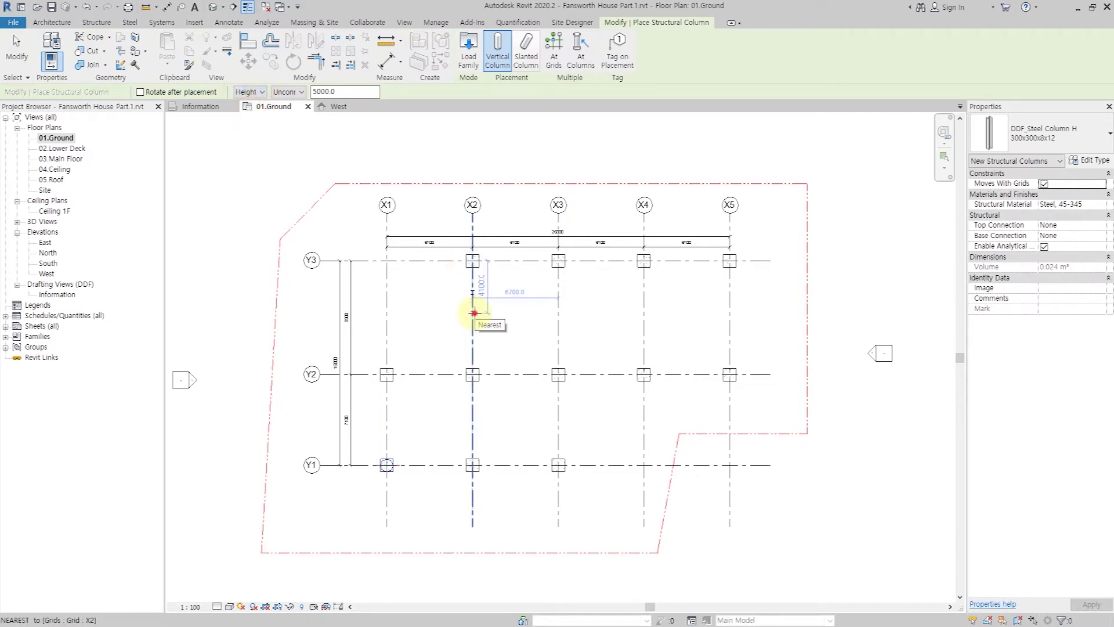
scroll(473, 316, "up", 3)
key("Escape")
key("Escape")
left_click(337, 106)
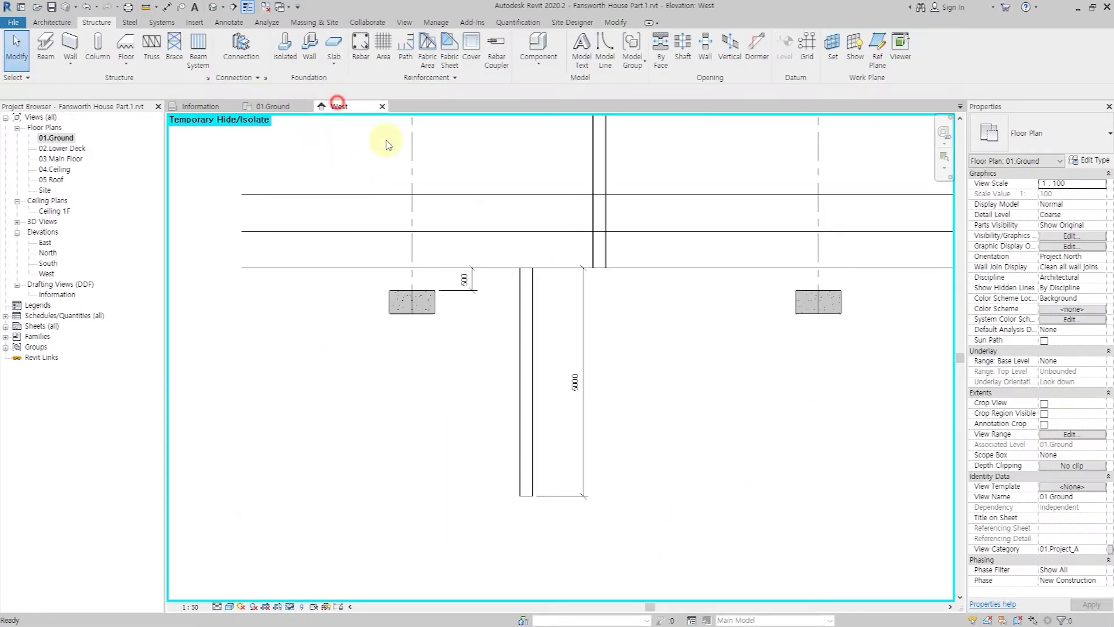
scroll(639, 372, "down", 4)
key("d")
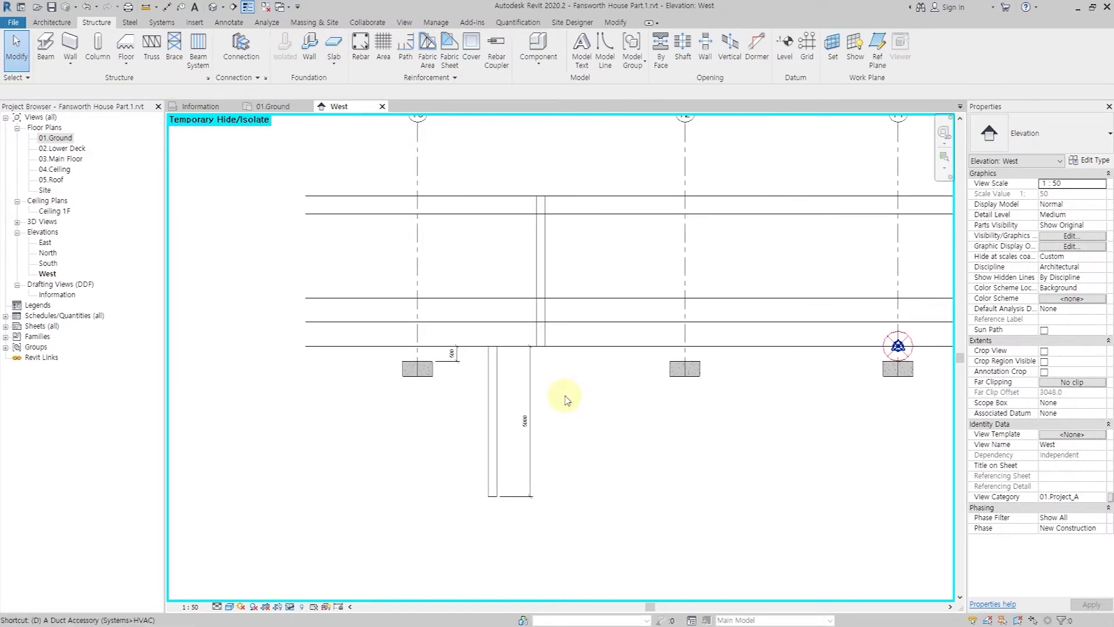
key("i")
left_click(567, 346)
left_click(557, 197)
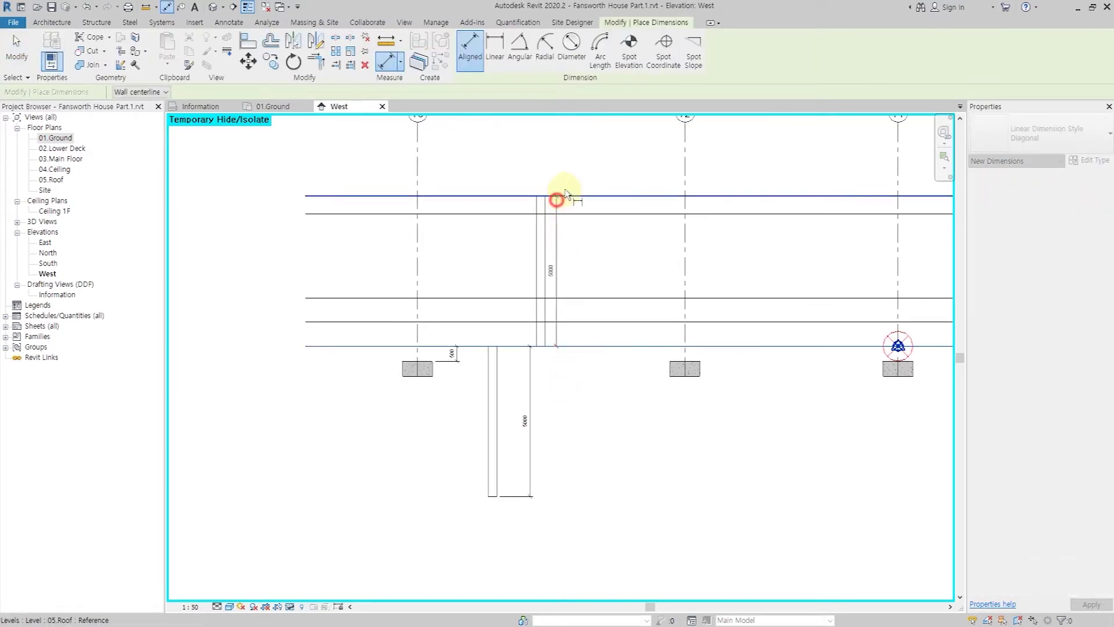
Step: Delete the lower column and both dimensions in the West elevation
left_click(572, 180)
key("Escape")
key("Escape")
left_click(493, 427)
key("Delete")
left_click(572, 258)
key("Delete")
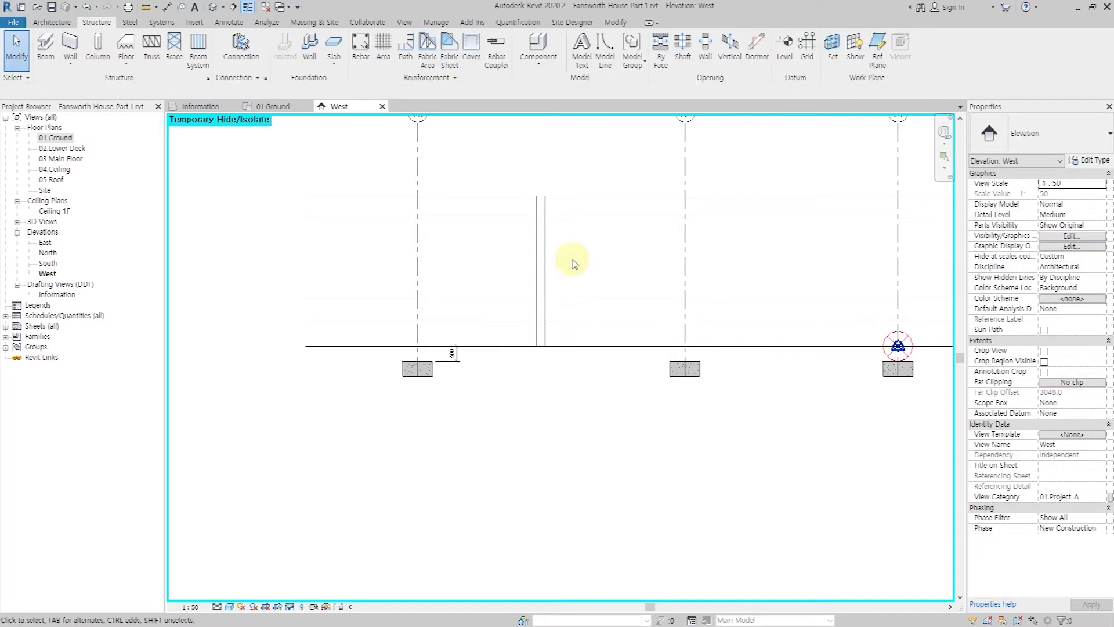
Step: Set the column's Base Offset -500, Top Level 05.Roof, Top Offset -220, then show 01.Ground
left_click(539, 251)
left_click(1064, 204)
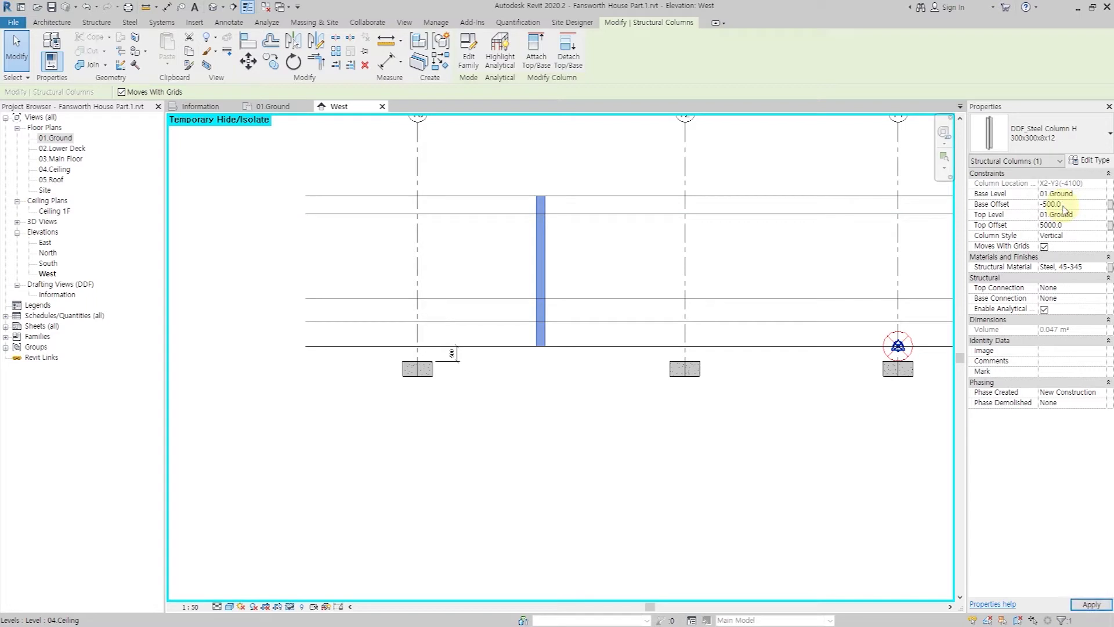
left_click(1103, 216)
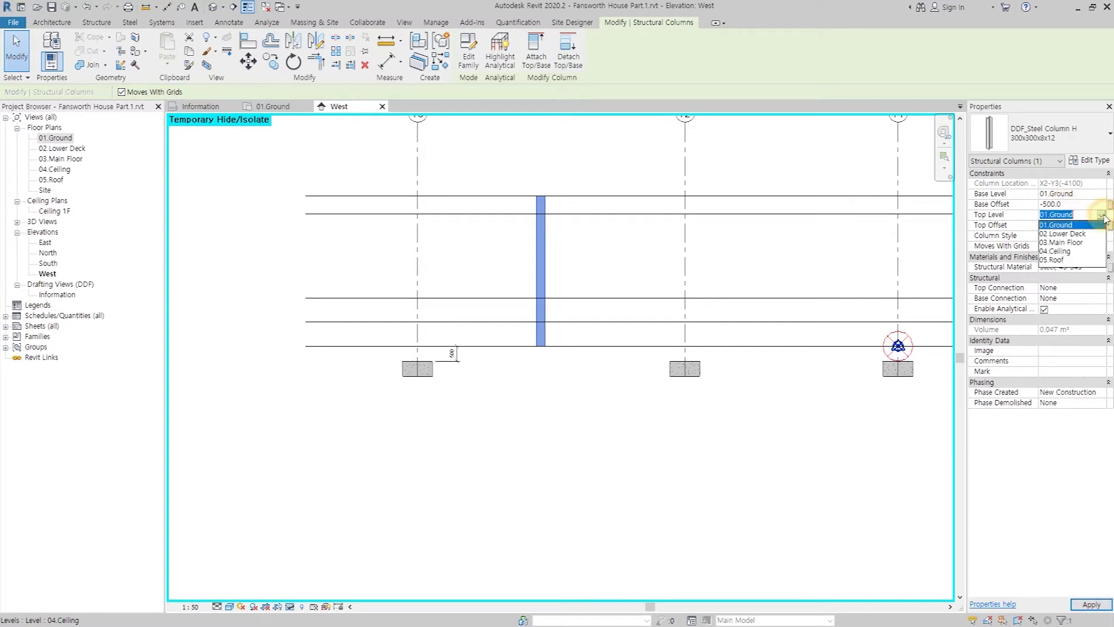
left_click(1053, 260)
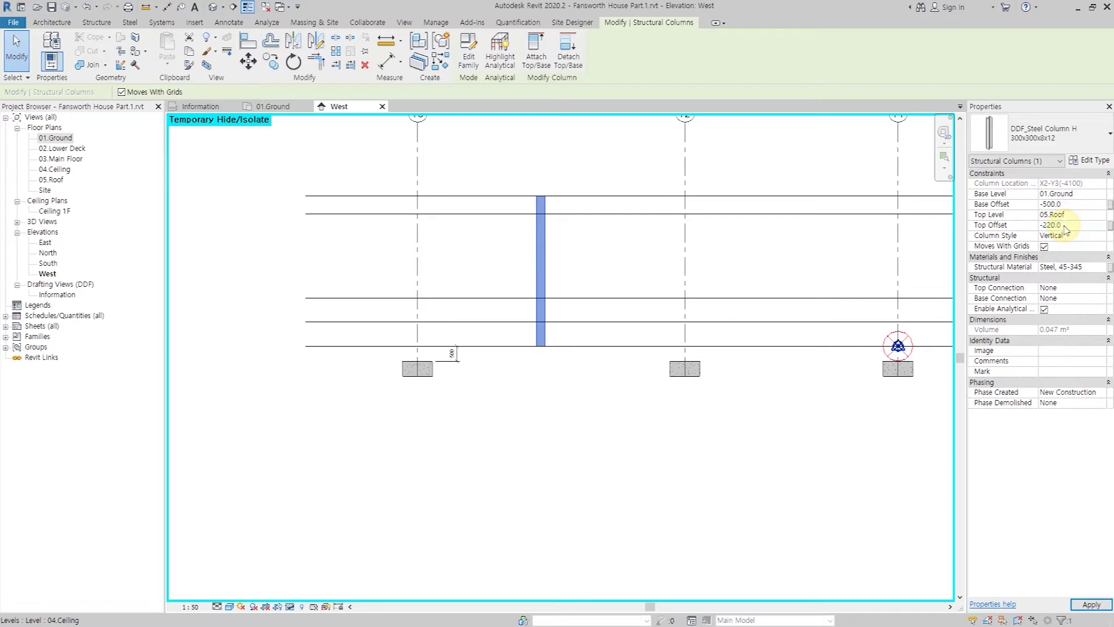
left_click(1083, 603)
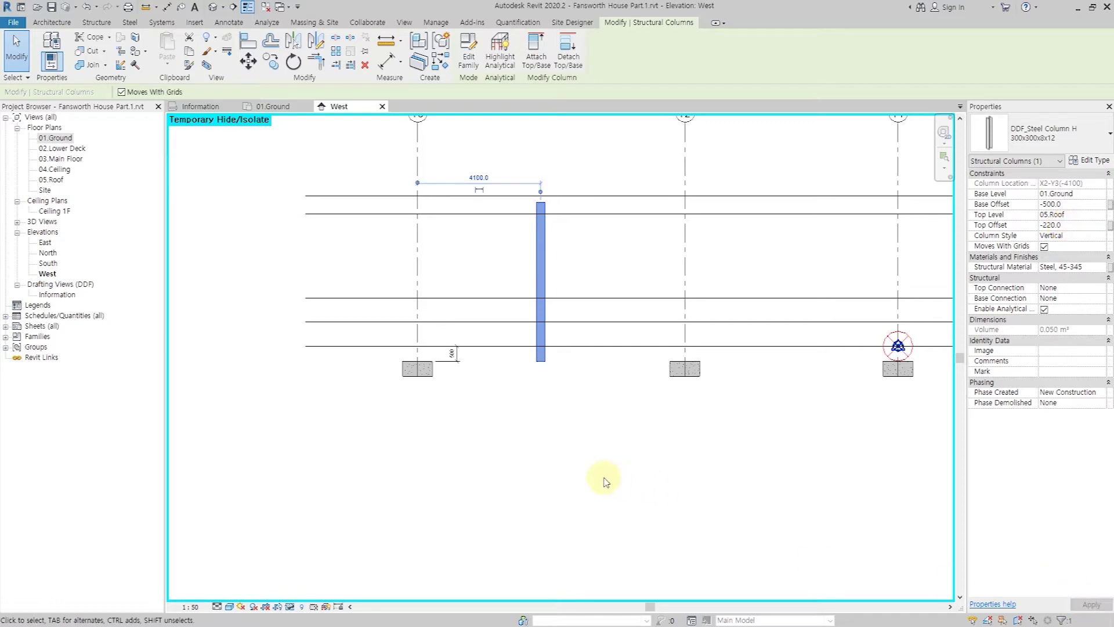
left_click(596, 257)
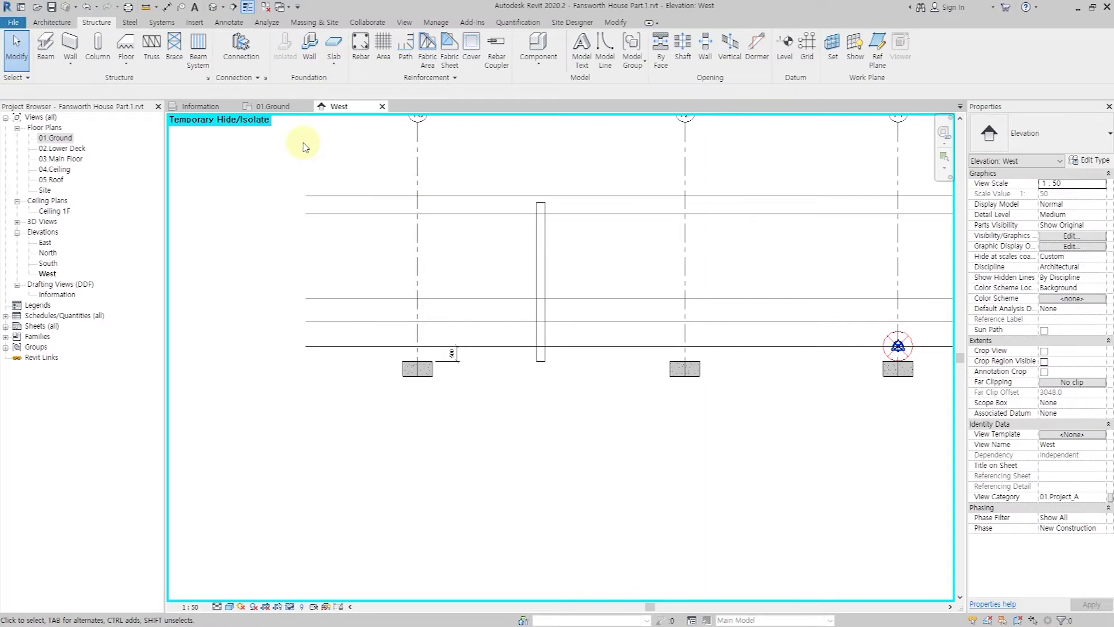
left_click(293, 107)
scroll(484, 296, "up", 1)
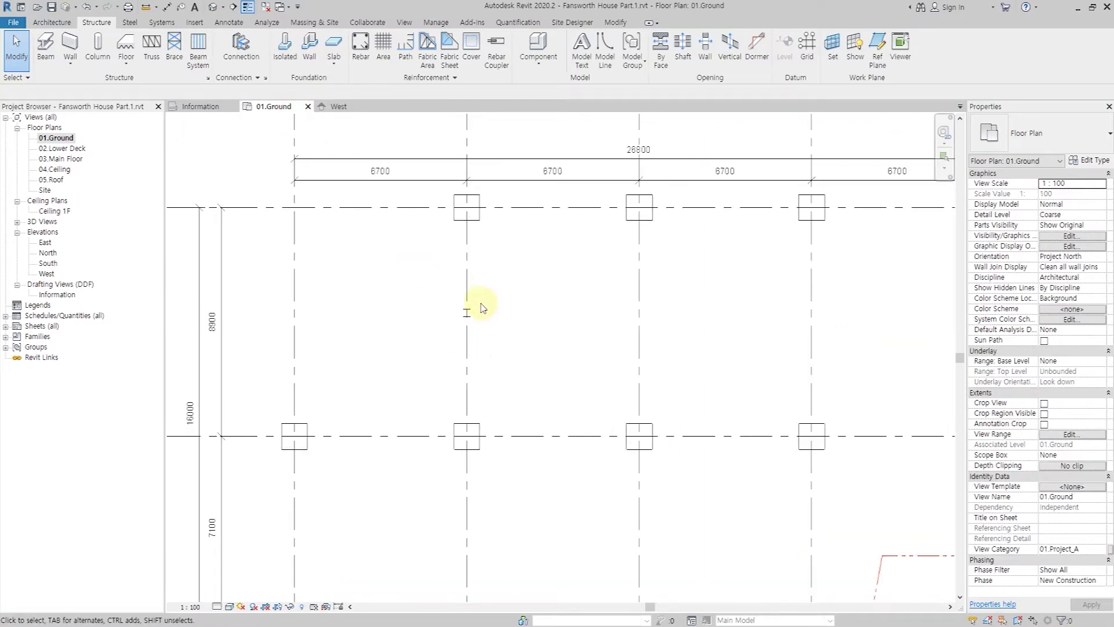
Step: Align the steel column to grid X2
left_click(467, 313)
scroll(485, 234, "up", 2)
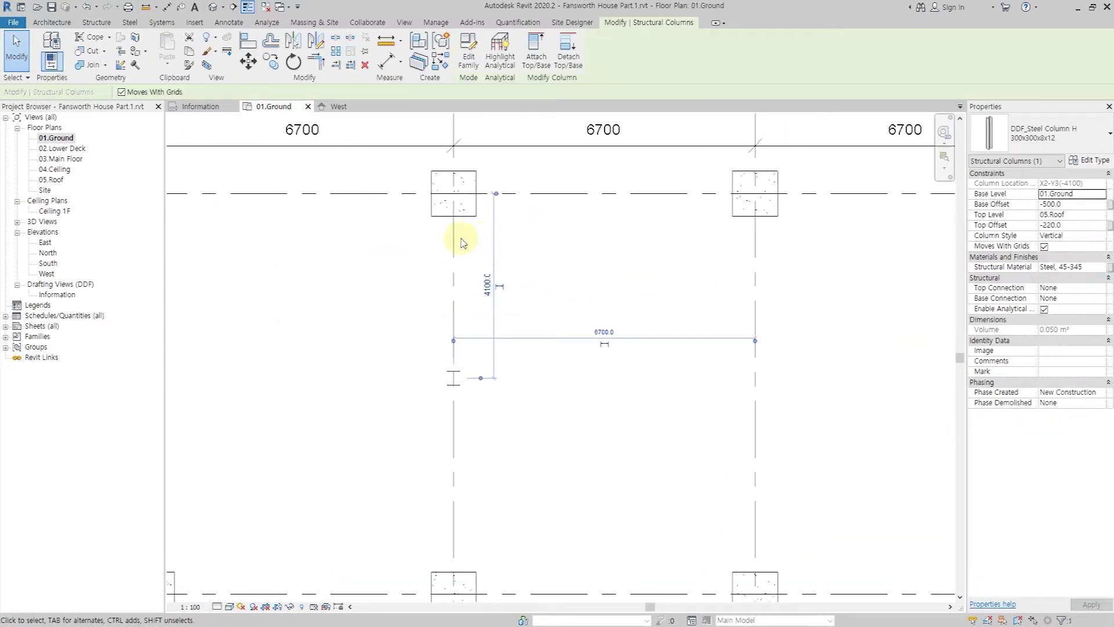
left_click(247, 42)
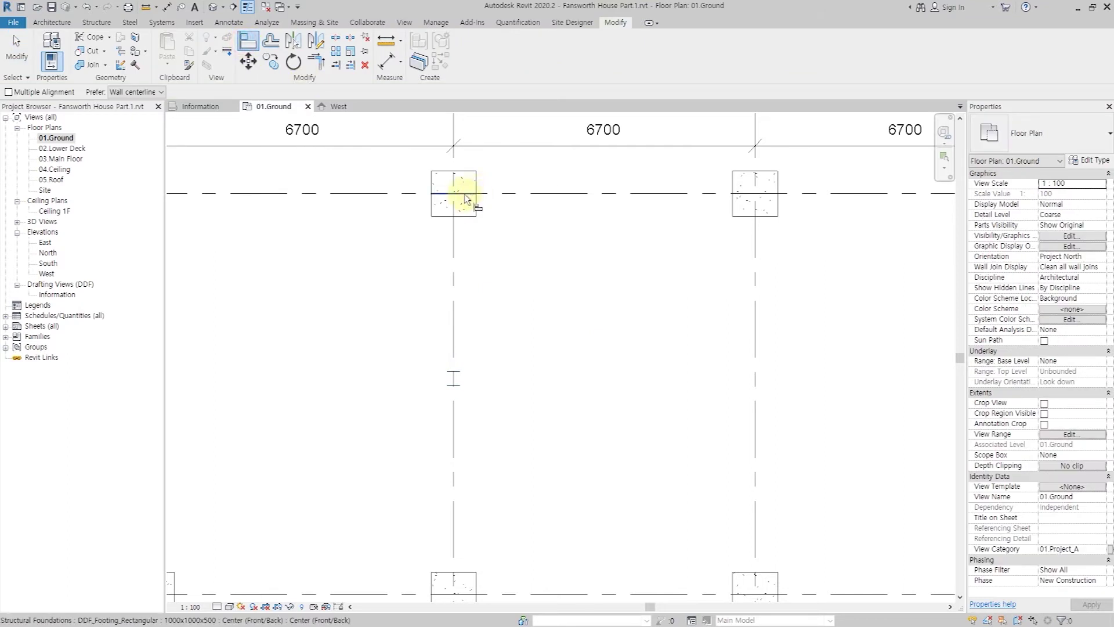
left_click(457, 380)
key("Escape")
key("Escape")
Step: Switch the 01.Ground plan to Fine detail level
scroll(462, 176, "up", 3)
scroll(451, 189, "up", 4)
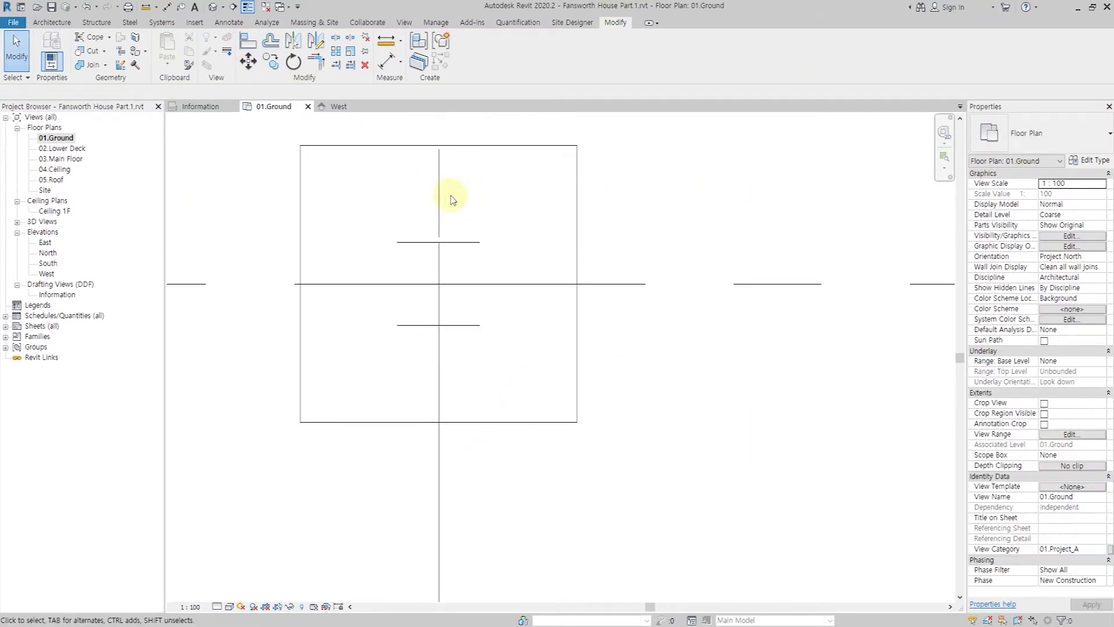
left_click(216, 606)
left_click(230, 593)
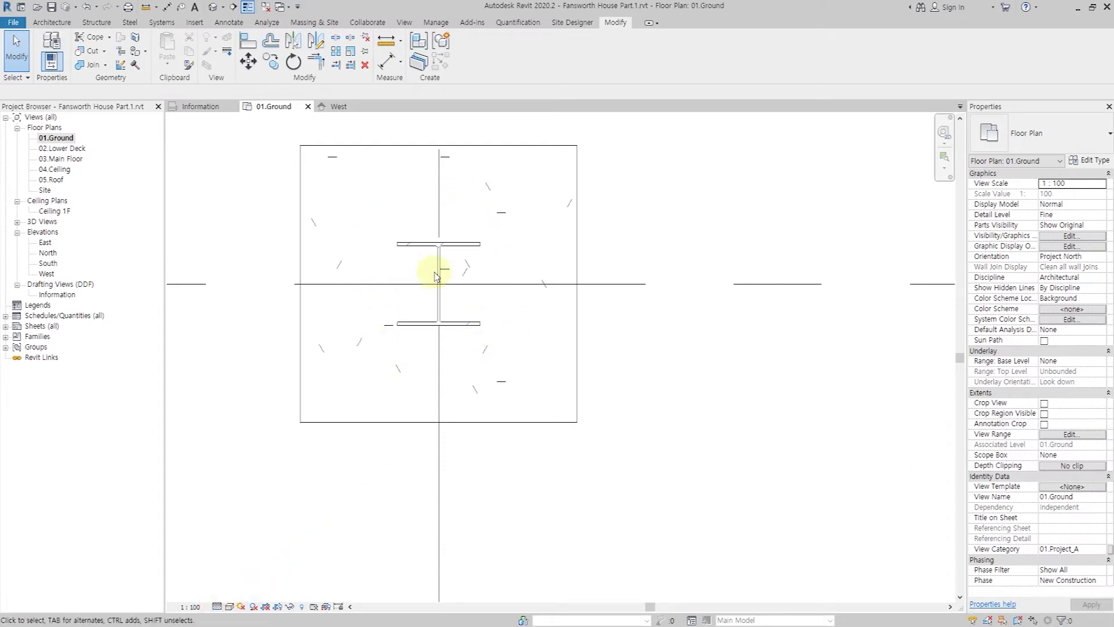
scroll(470, 325, "down", 5)
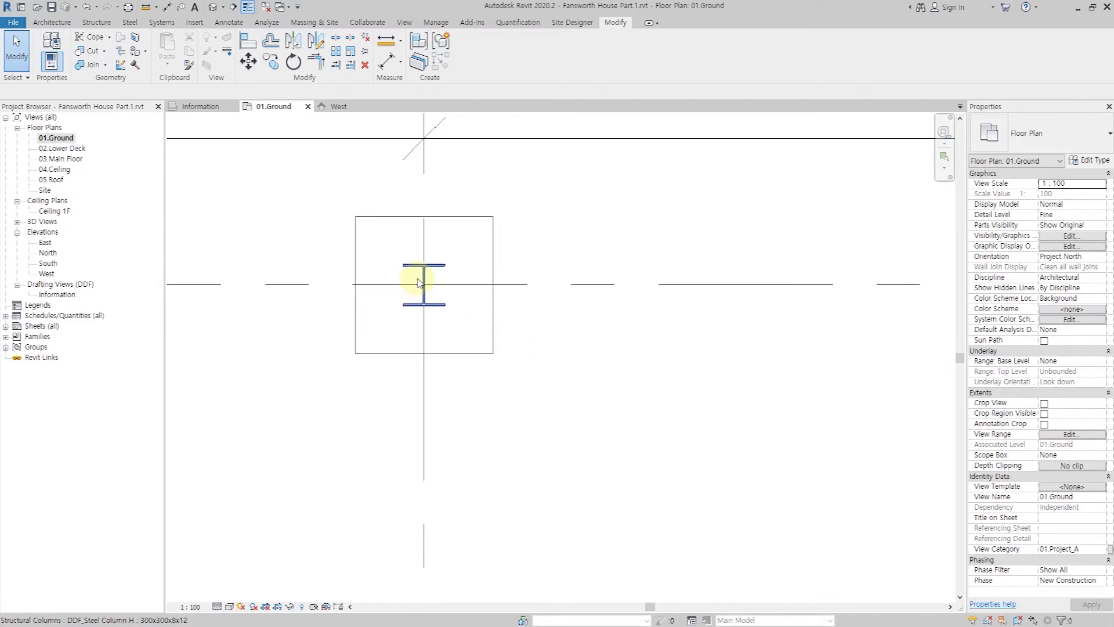
Step: Copy the X2 column with Multiple onto grids X3, X4 and X5 along Y3
left_click(423, 278)
scroll(372, 249, "down", 4)
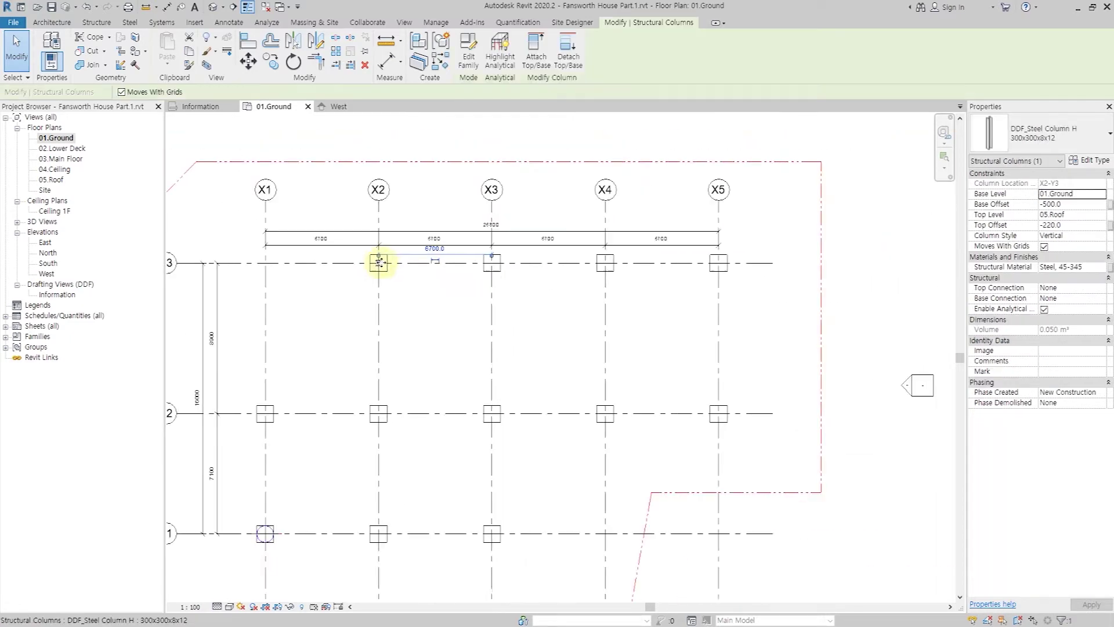
scroll(473, 293, "up", 1)
left_click(270, 61)
left_click(428, 315)
left_click(541, 315)
left_click(656, 315)
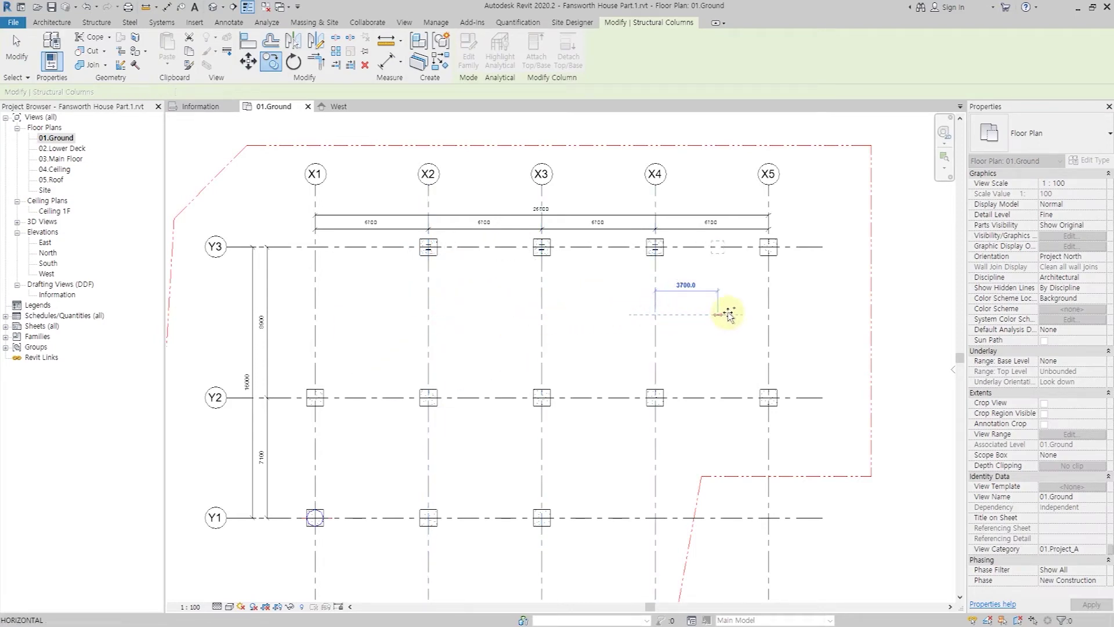
left_click(769, 314)
key("Escape")
key("Escape")
Step: Copy the whole Y3 row of columns down to grid Y2
left_click_drag(385, 203, 813, 276)
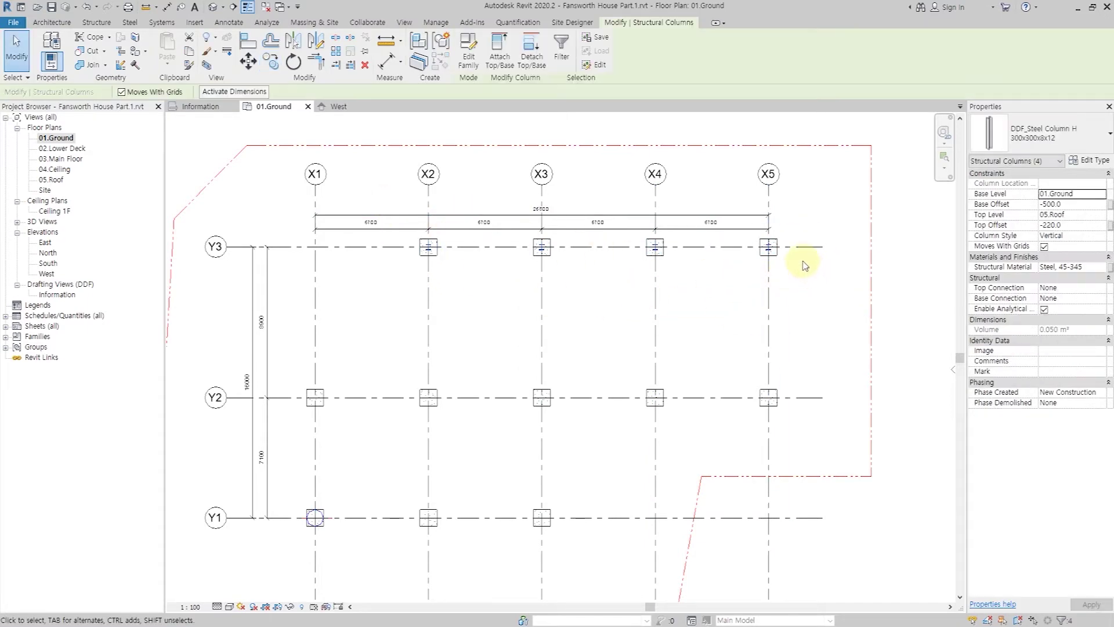
key("c")
left_click(799, 246)
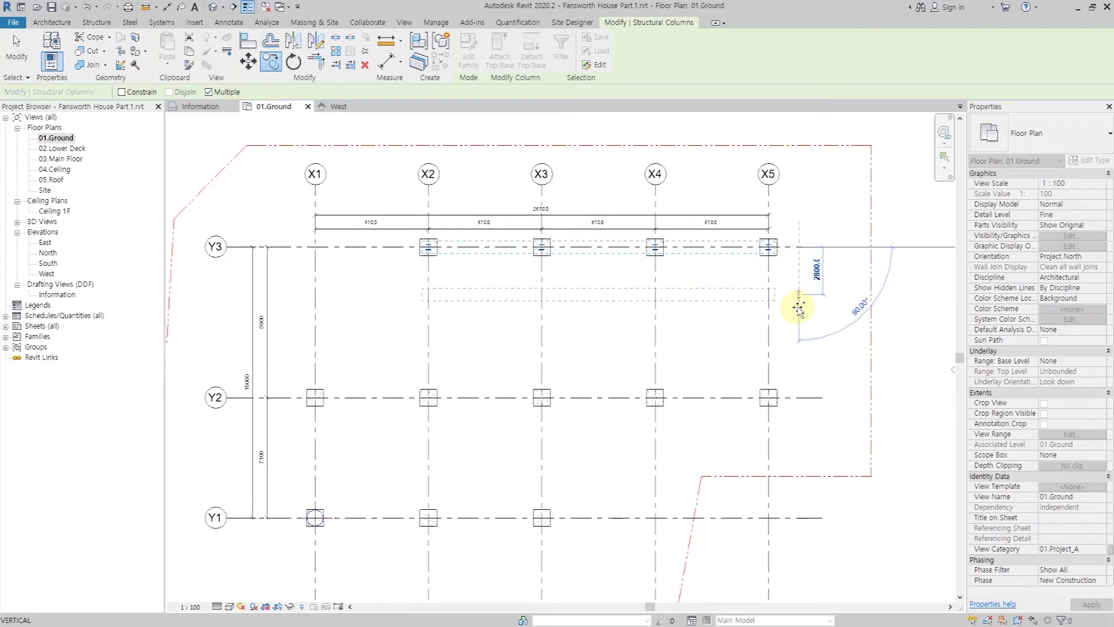
left_click(800, 395)
key("Escape")
key("Escape")
Step: Copy the X2 and X3 columns from Y2 down to grid Y1
left_click_drag(385, 361, 571, 430)
key("c")
key("c")
left_click(507, 397)
left_click(491, 515)
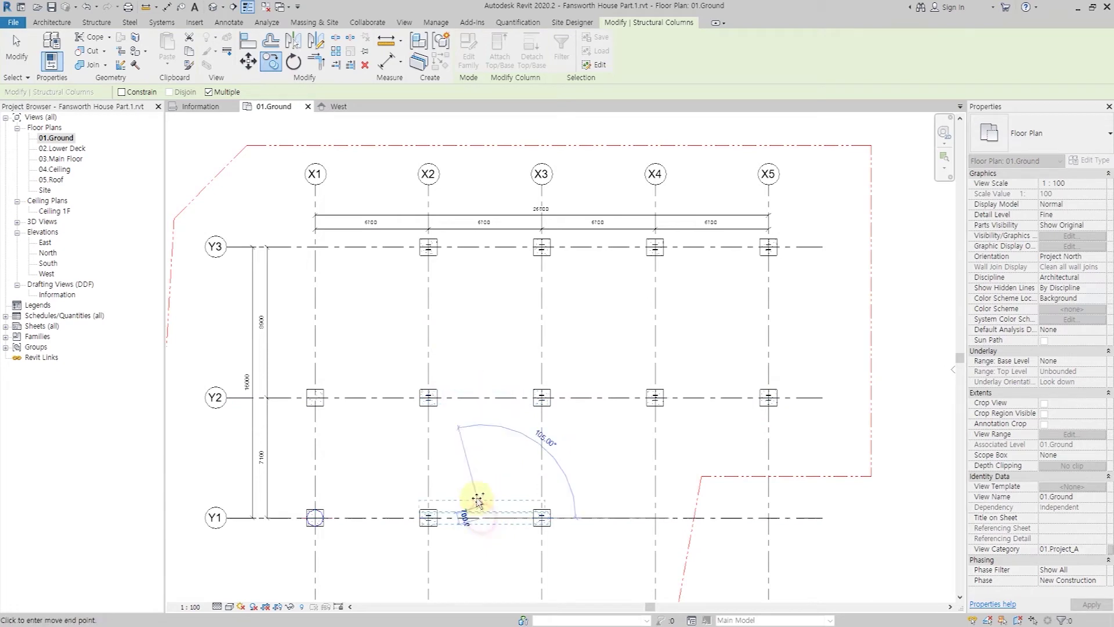
key("Escape")
Step: Copy the two X2 columns on Y2 and Y1 over to grid X1
left_click_drag(399, 360, 473, 568)
left_click(271, 61)
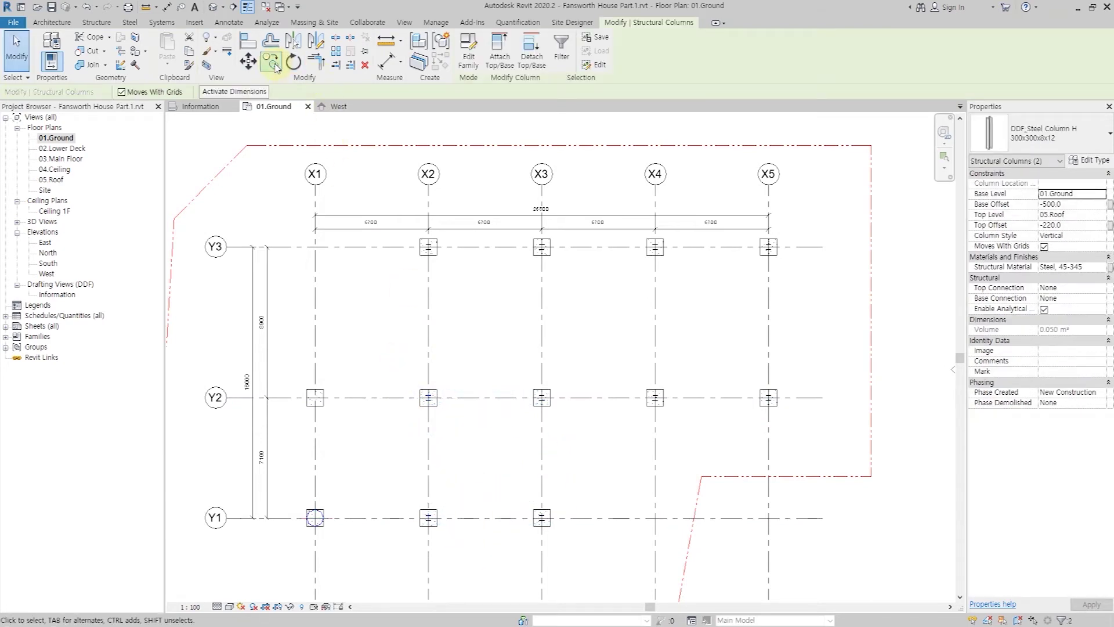
left_click(429, 444)
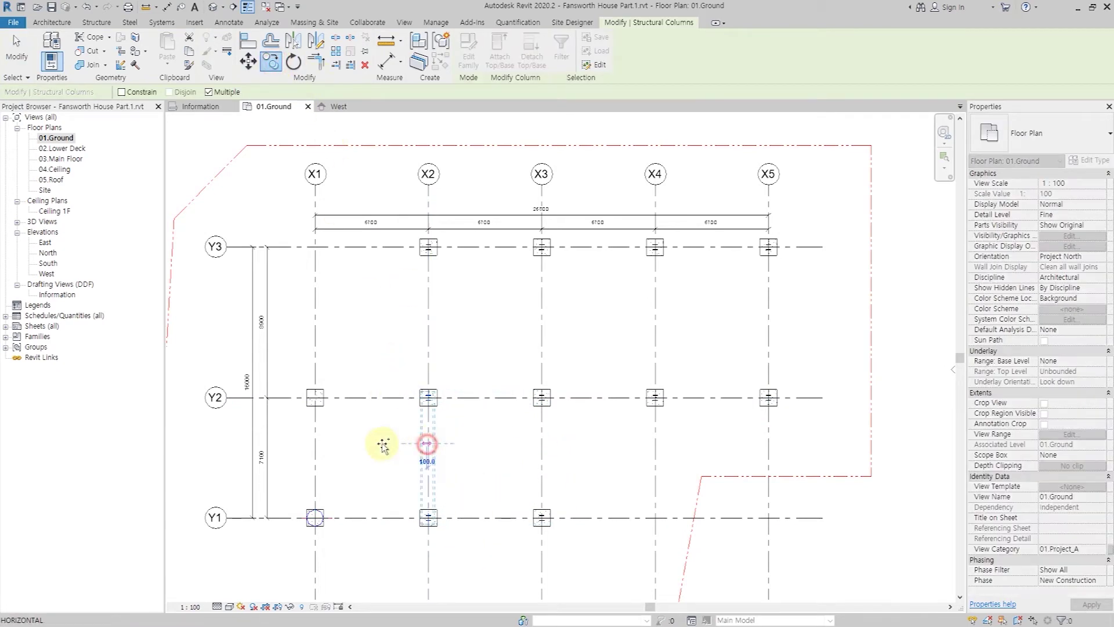
left_click(315, 445)
key("Escape")
left_click(374, 312)
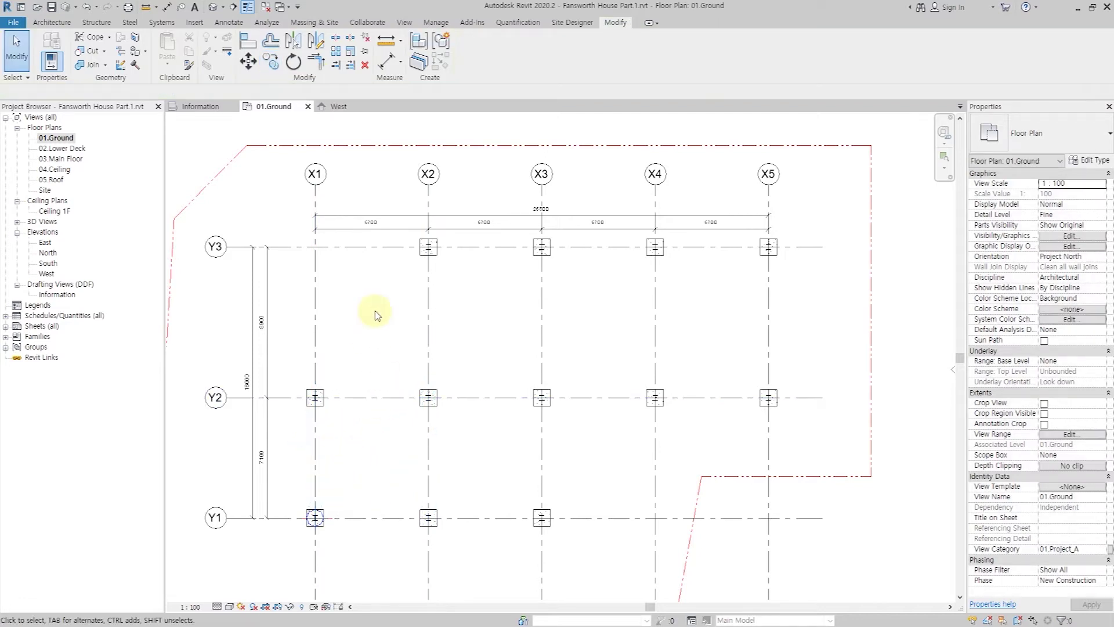
middle_click_drag(447, 473, 478, 468)
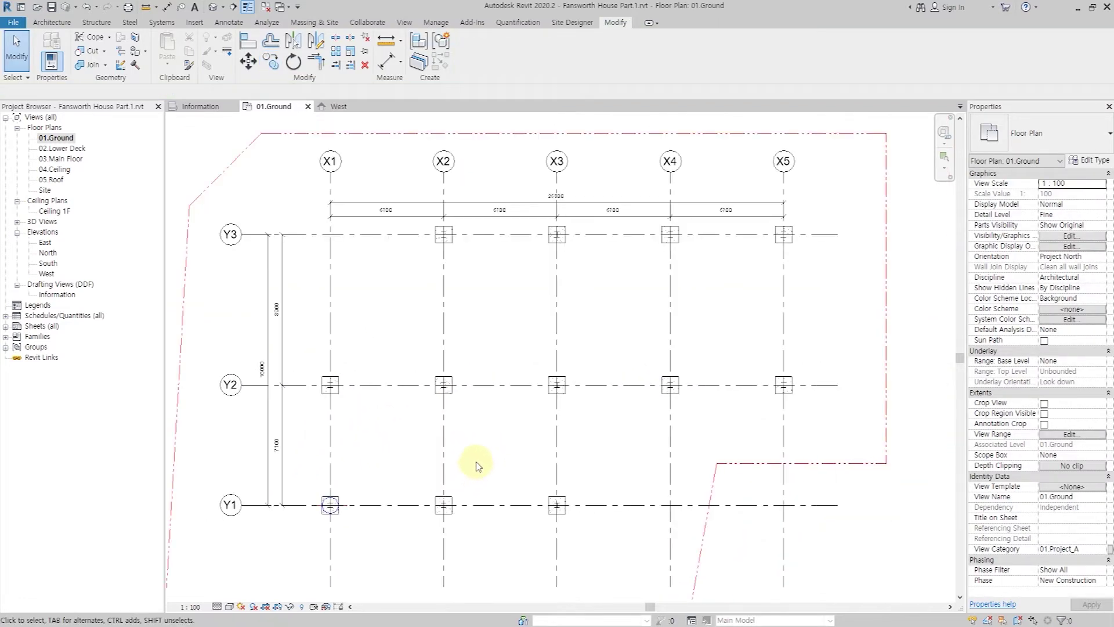
Step: Temporarily hide the topography surface in the default 3D view
left_click(213, 8)
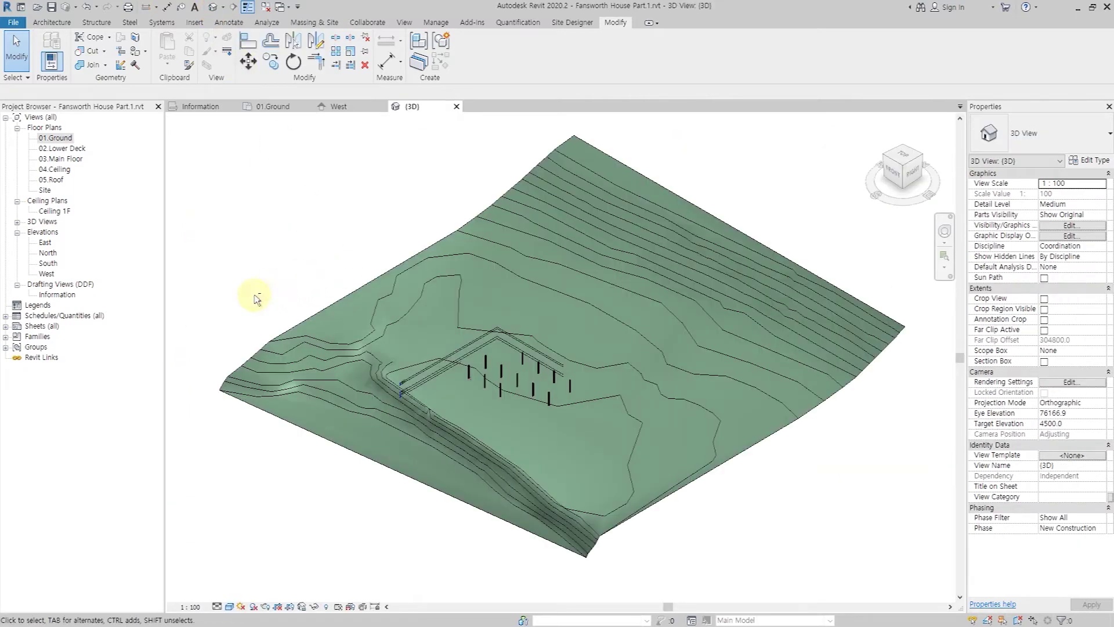
middle_click_drag(261, 308, 679, 199, "shift")
left_click(685, 196)
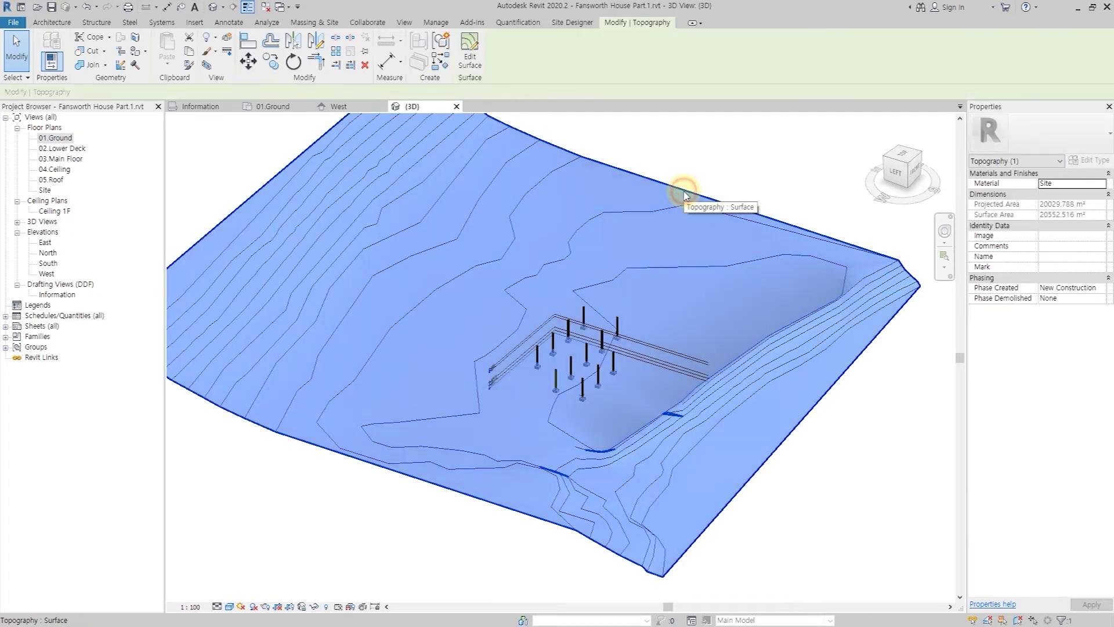
left_click(309, 607)
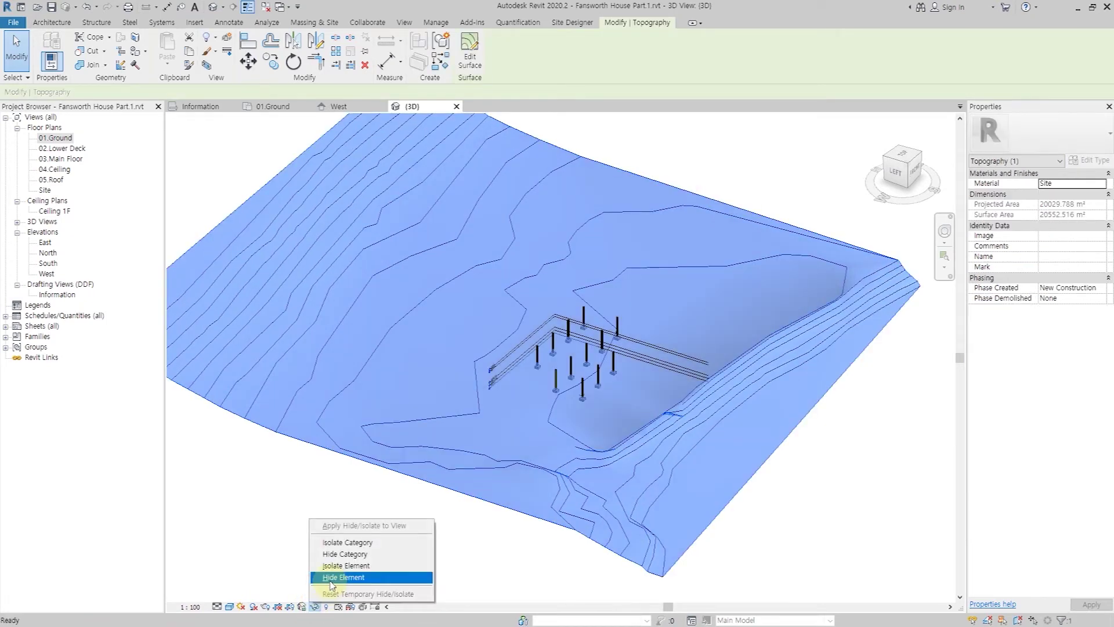
left_click(348, 579)
scroll(621, 322, "up", 5)
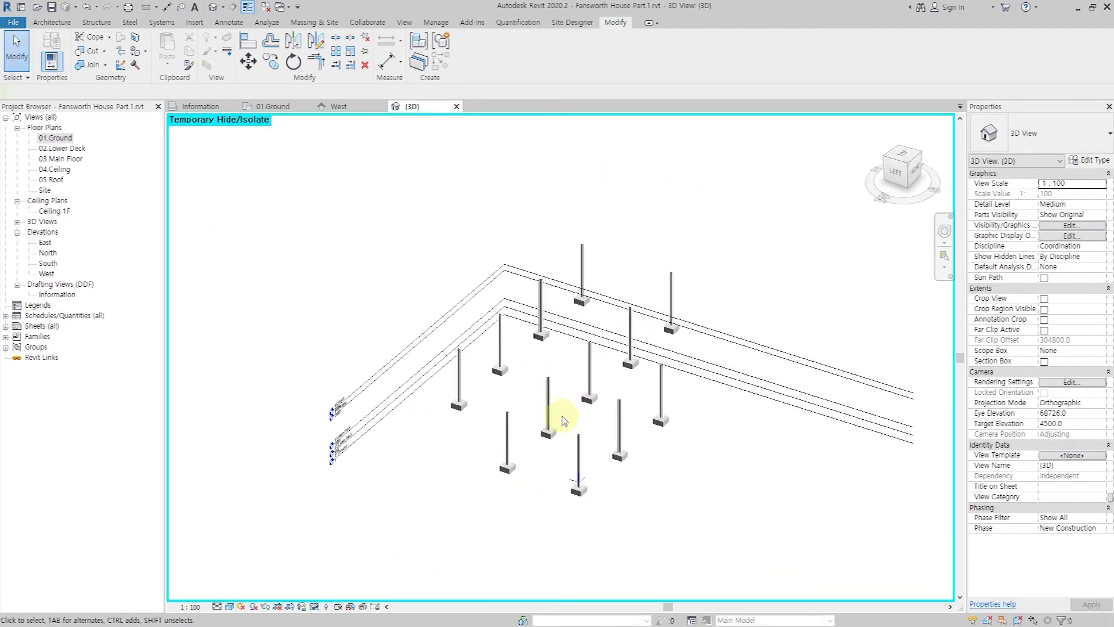
Step: Set the top level of the front steel columns to 02.Lower Deck
middle_click_drag(667, 490, 561, 546, "shift")
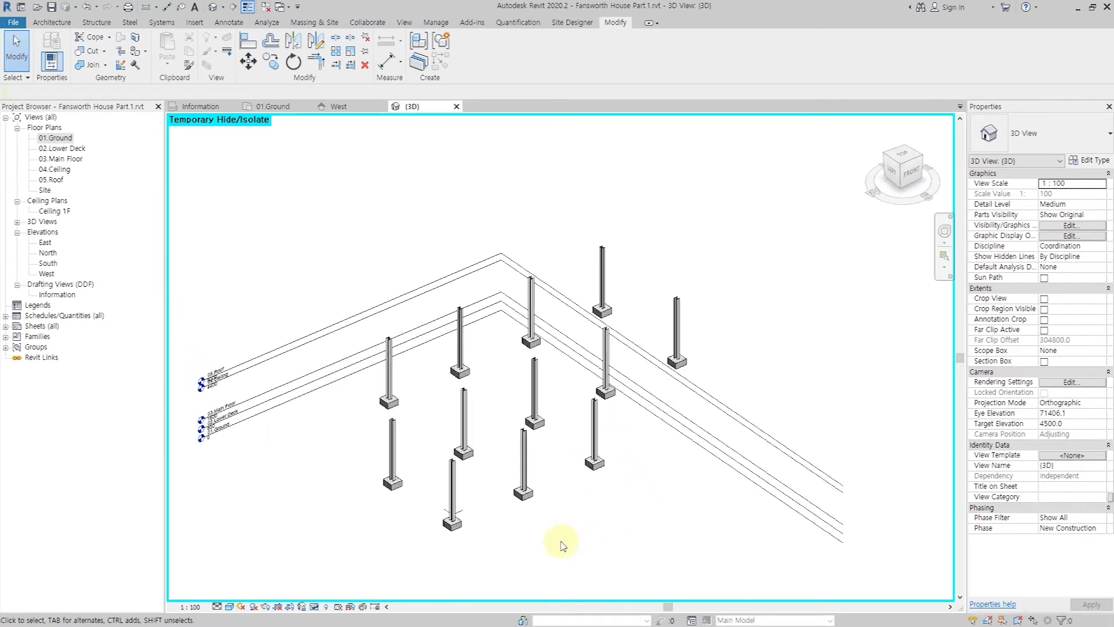
left_click(404, 421)
left_click(534, 430, "ctrl")
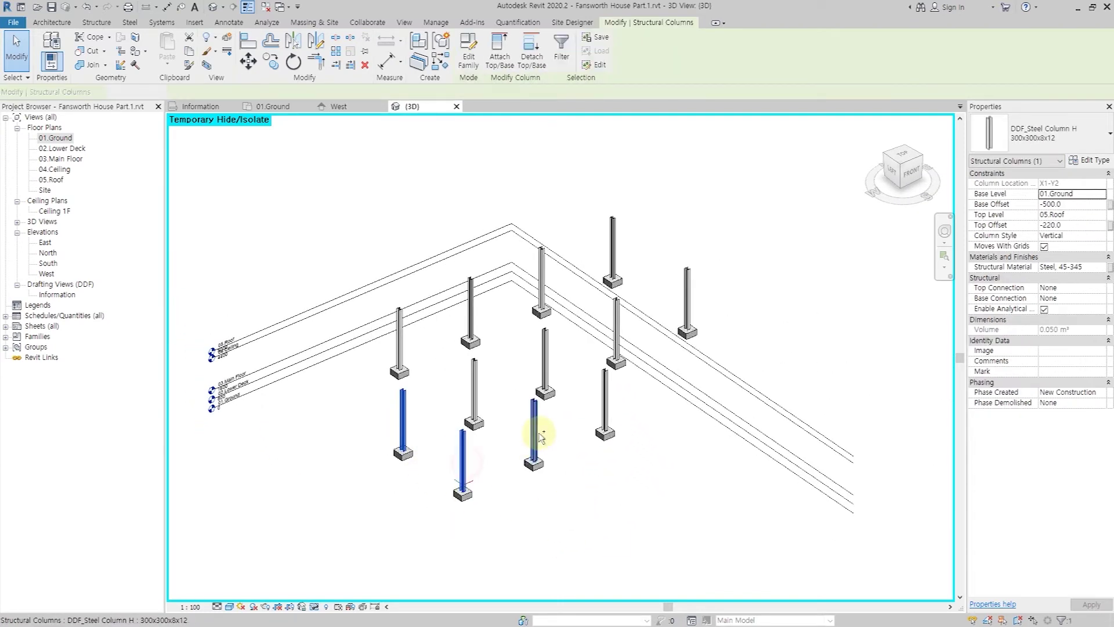
left_click(605, 401, "ctrl")
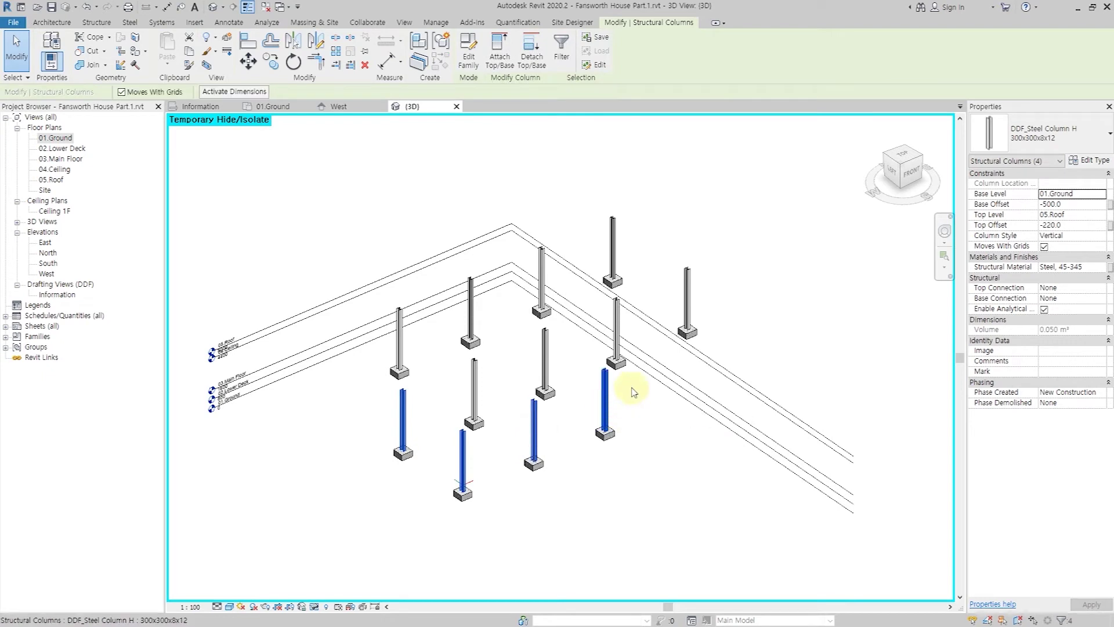
left_click(1091, 215)
left_click(1102, 215)
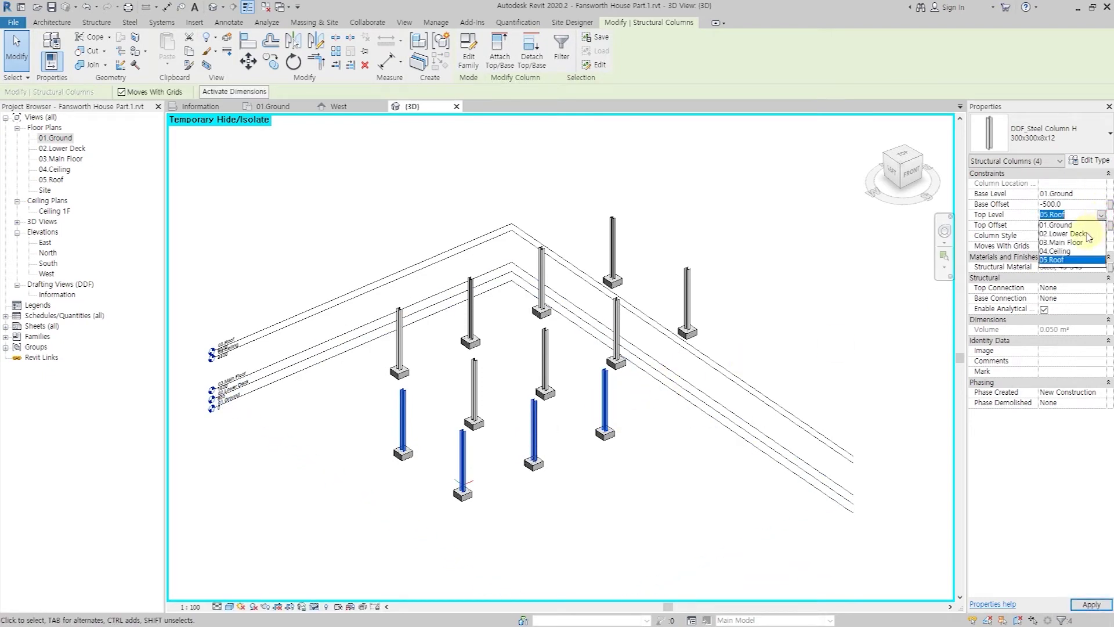
left_click(1088, 234)
left_click(1088, 605)
left_click(649, 513)
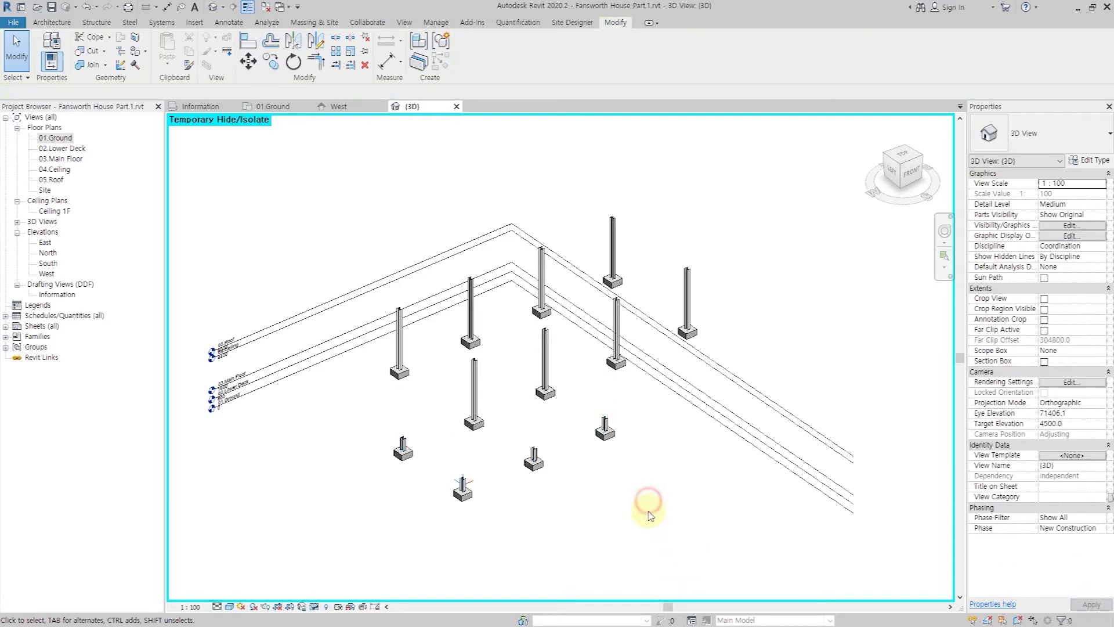
middle_click_drag(618, 510, 609, 507)
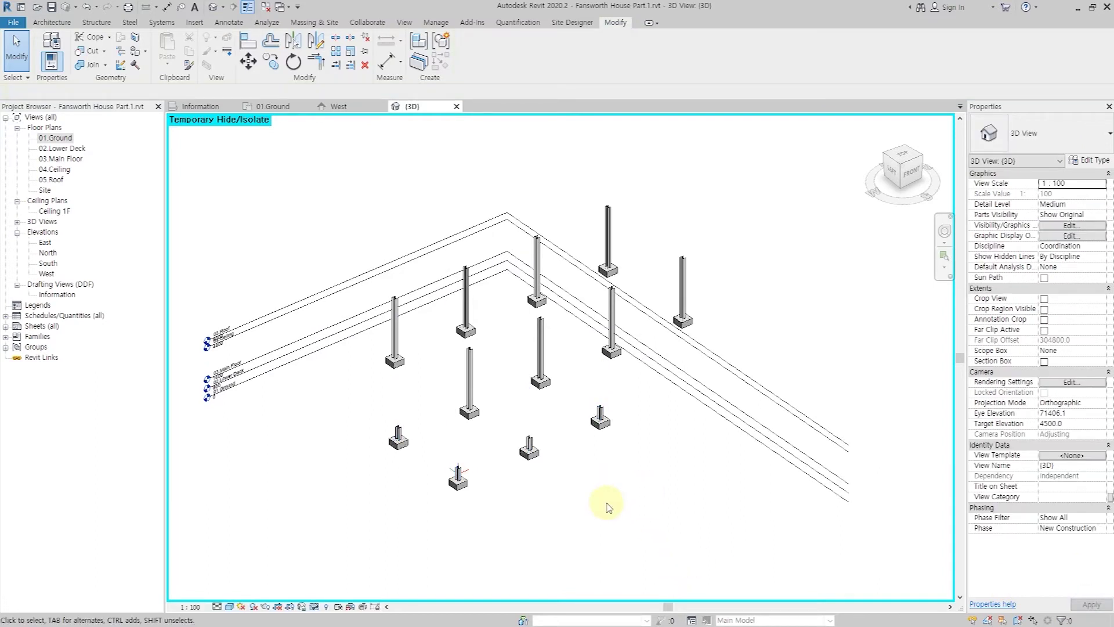
double_click(74, 160)
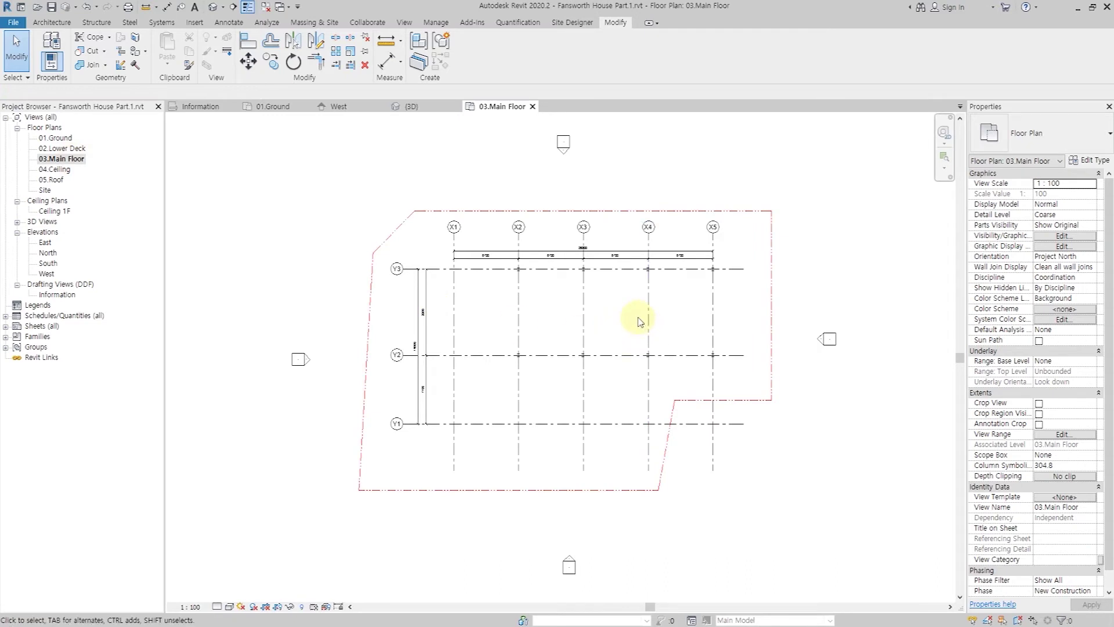
Step: Set the 03.Main Floor plan's detail level to Fine
scroll(635, 309, "up", 5)
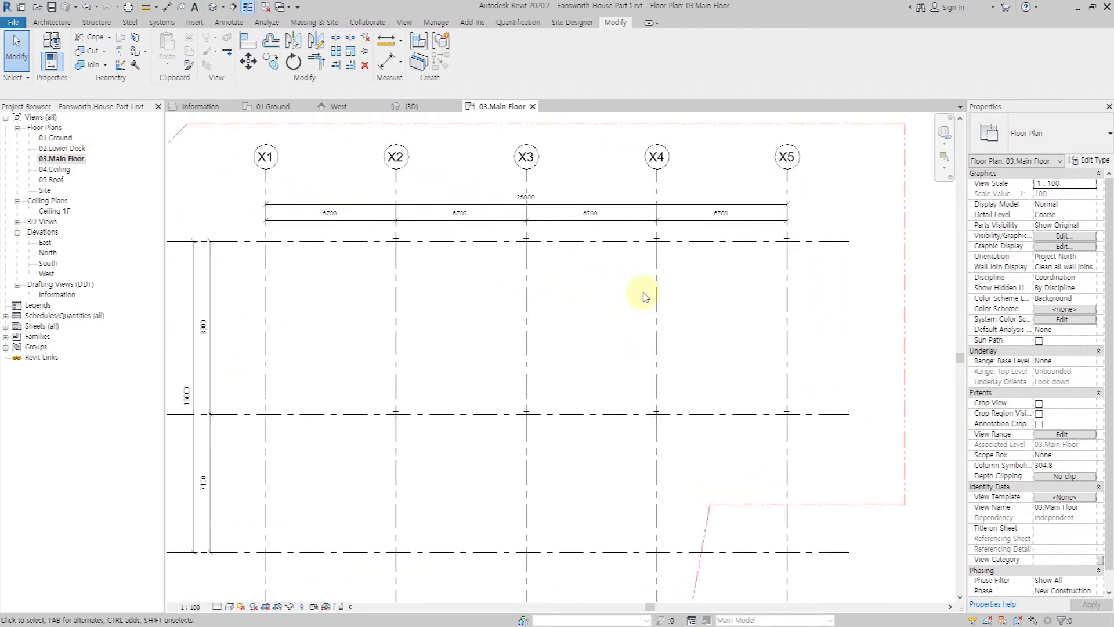
scroll(388, 284, "up", 1)
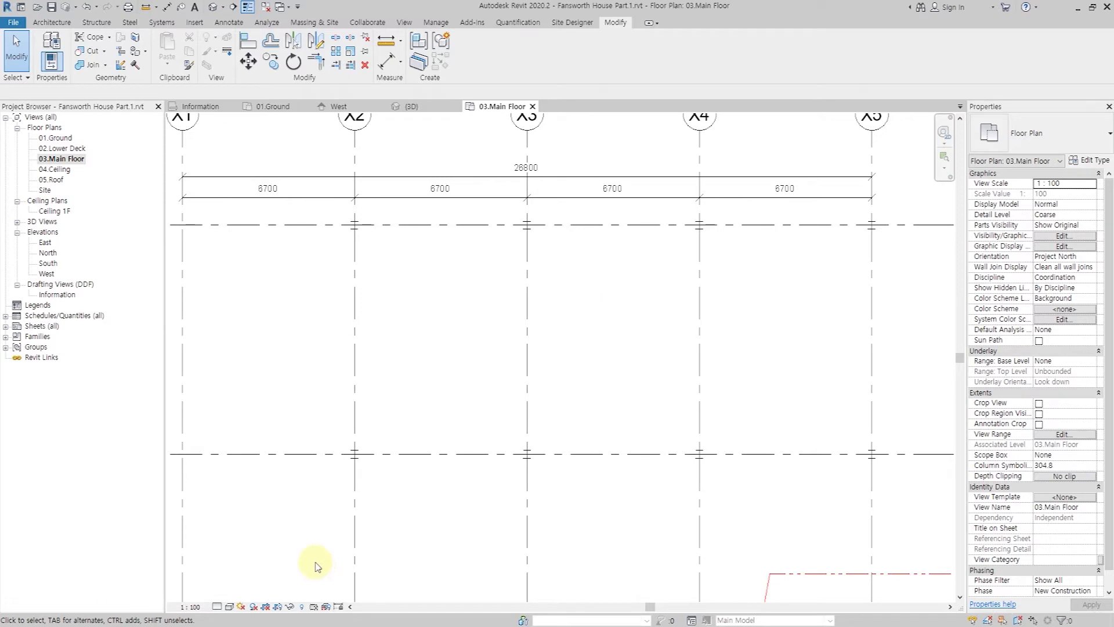
left_click(216, 607)
left_click(227, 598)
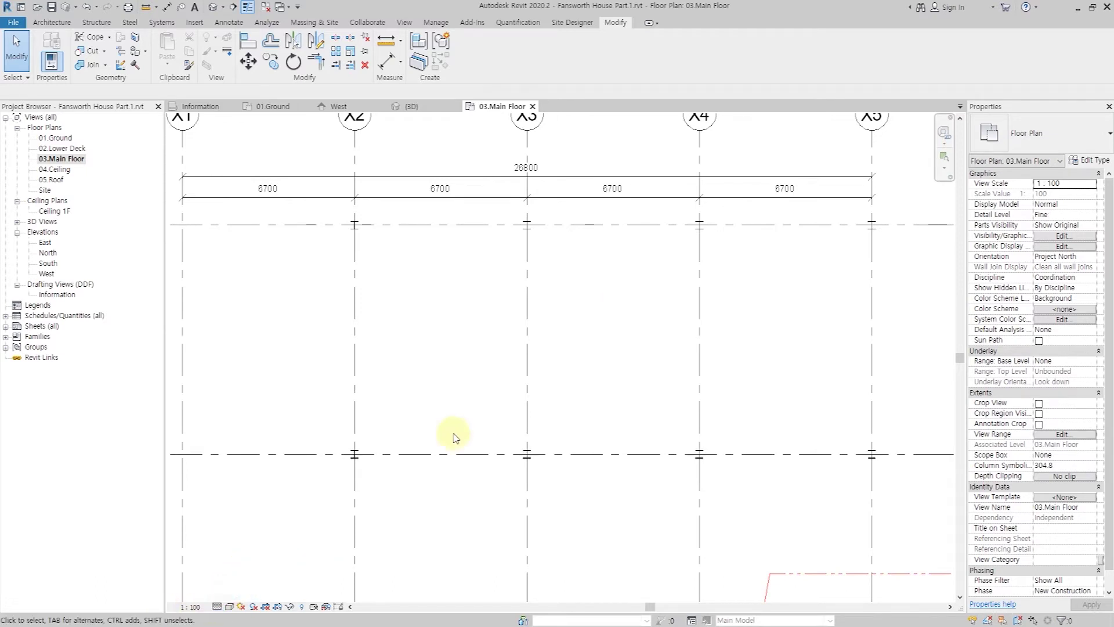
scroll(358, 465, "up", 2)
middle_click_drag(361, 463, 524, 347)
scroll(531, 340, "down", 2)
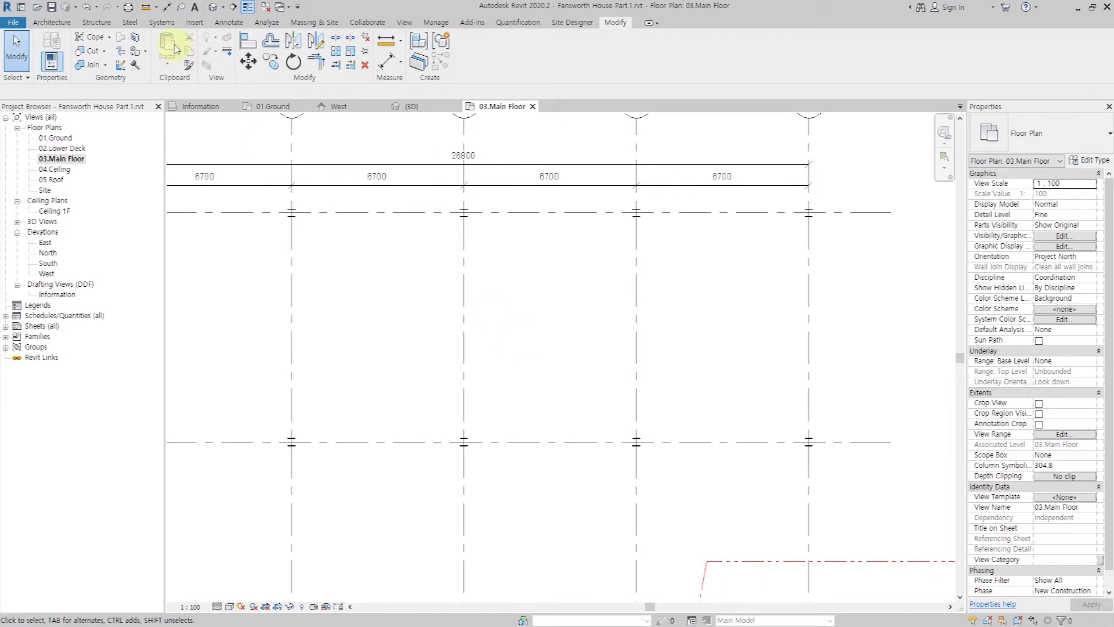
Step: Start a beam and load the DDF_C-Channel.rfa framing family
left_click(97, 23)
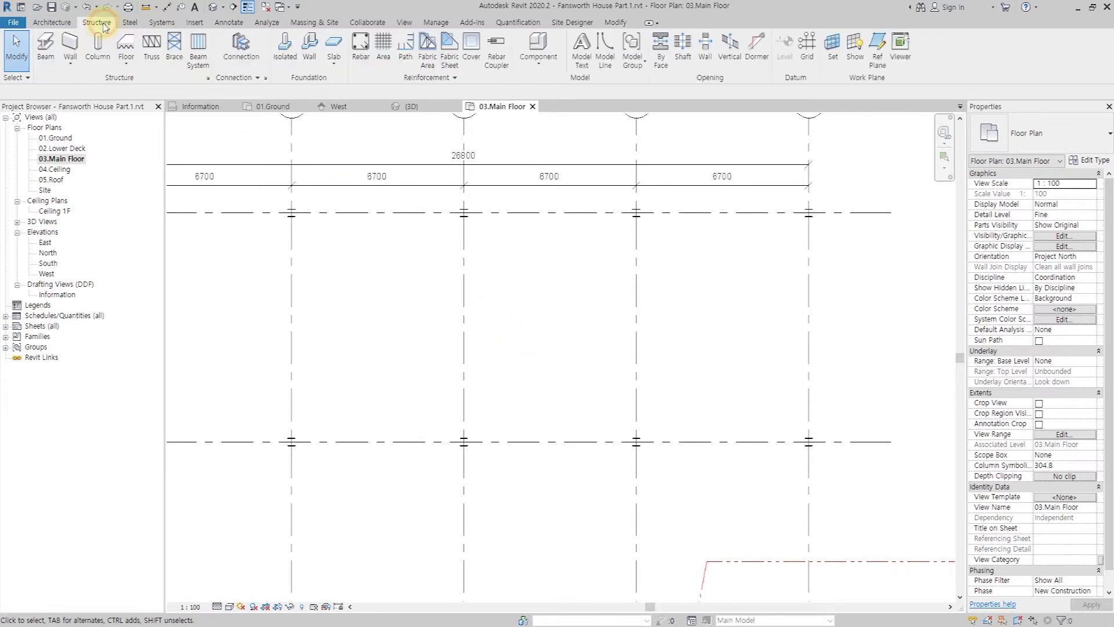
left_click(47, 45)
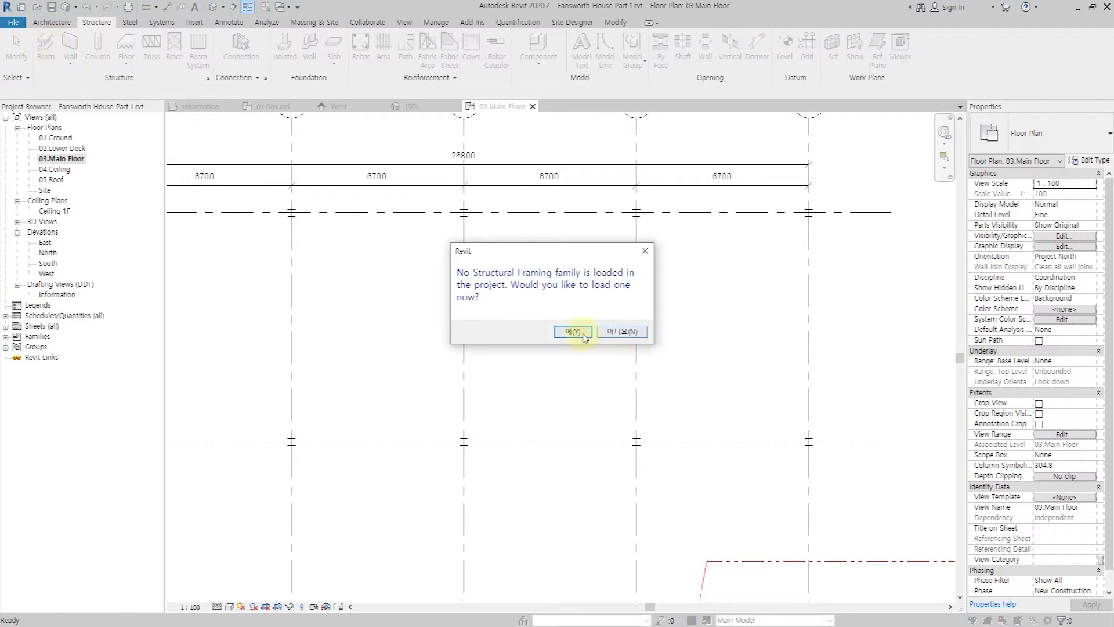
left_click(572, 331)
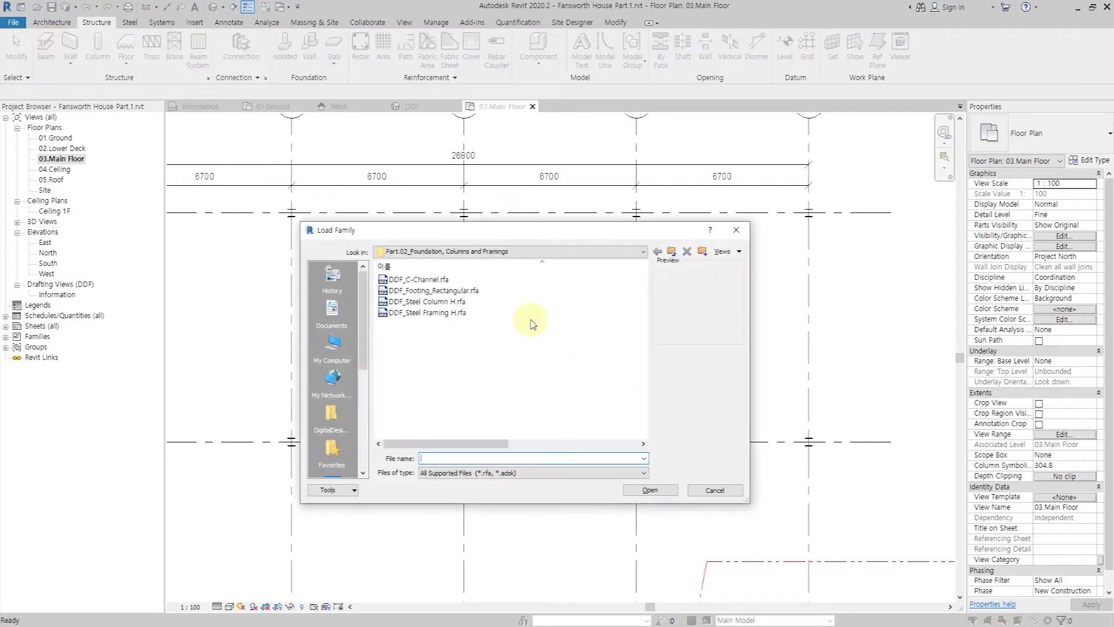
left_click(441, 281)
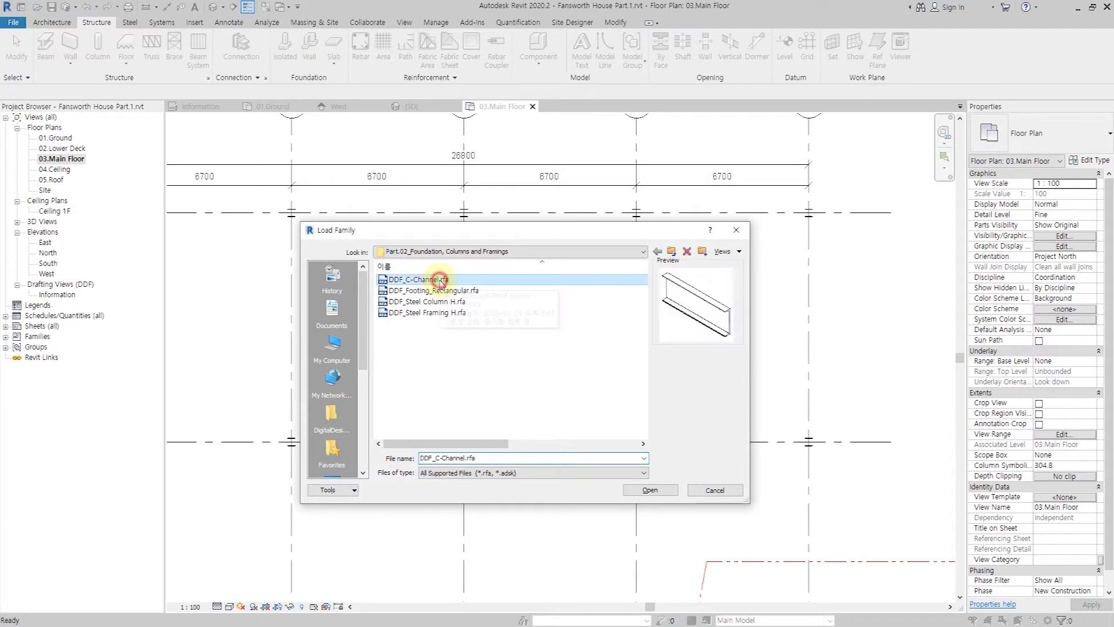
left_click(649, 490)
scroll(493, 294, "down", 1)
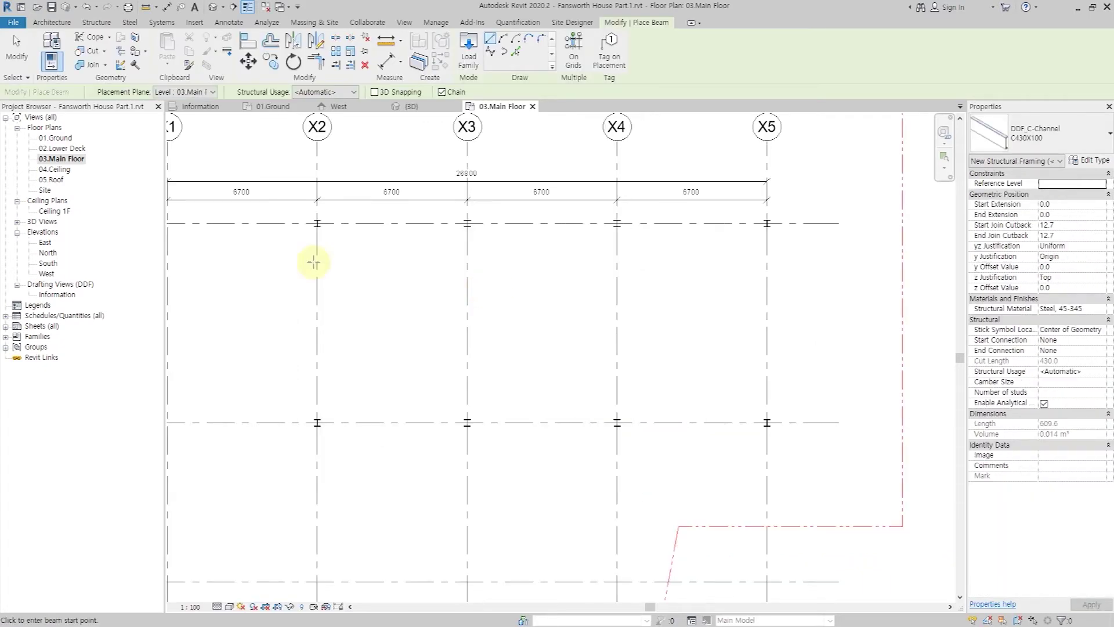
Step: Draw the top C-channel beam to grid X5 and adjust the view range to show it
left_click(300, 255)
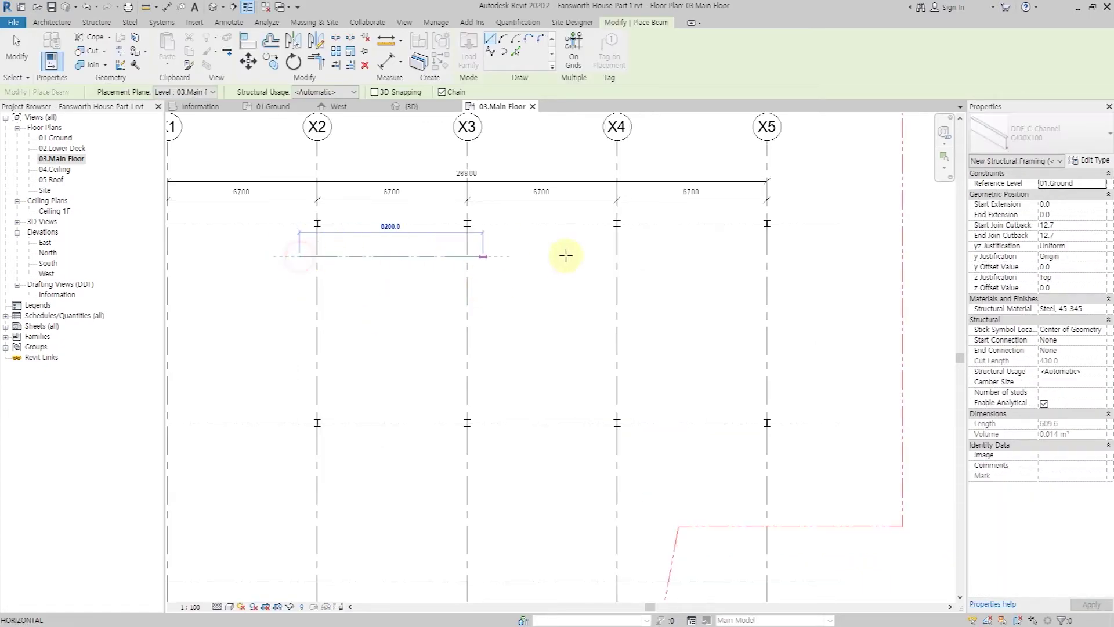
left_click(790, 258)
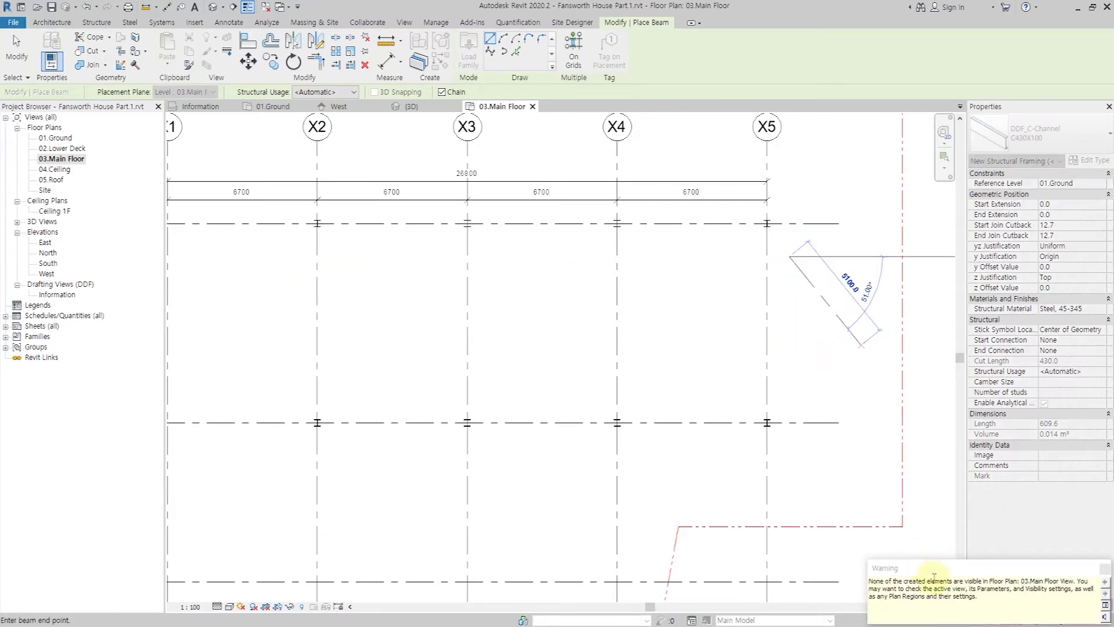
key("Escape")
key("Escape")
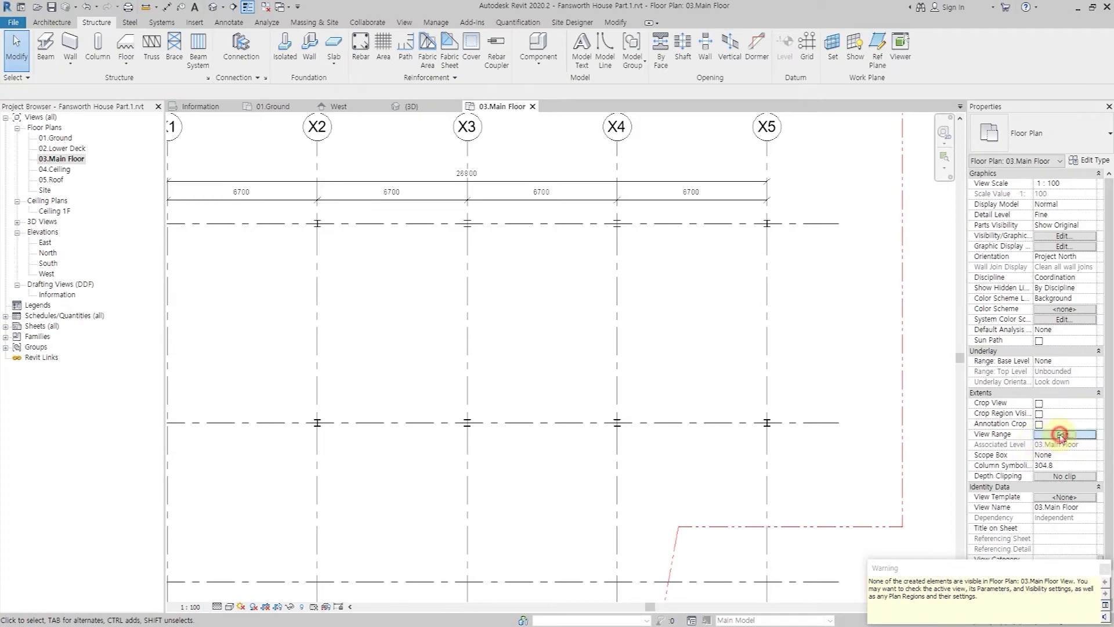
left_click(1059, 435)
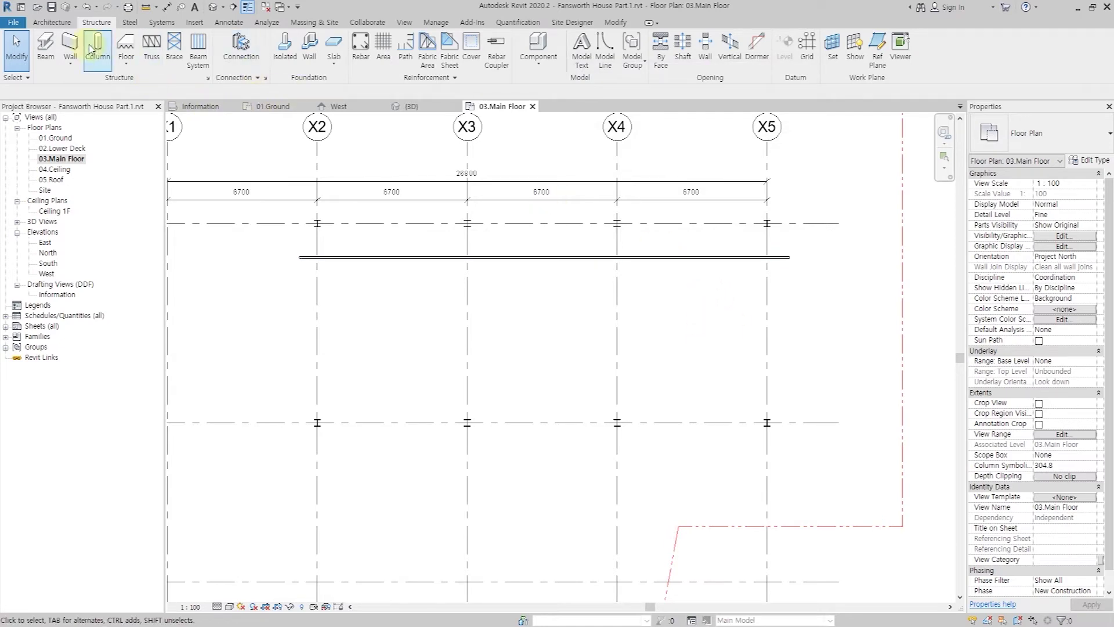
Step: Chain the right, bottom and left C-channel beams to close the rectangle
left_click(45, 45)
left_click(783, 276)
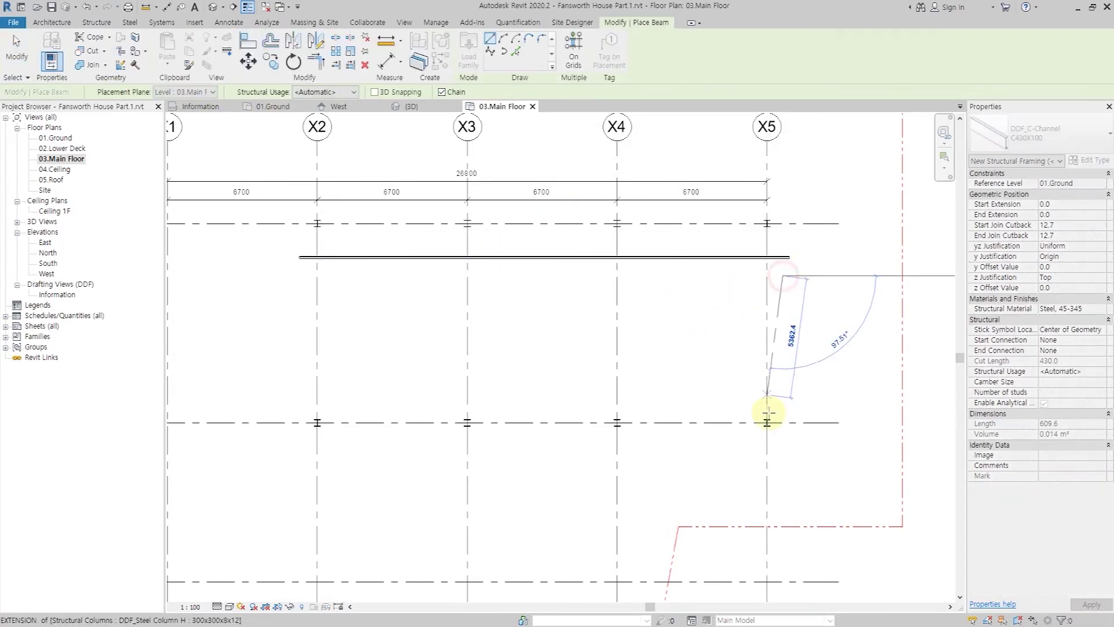
left_click(783, 408)
left_click(297, 406)
left_click(296, 270)
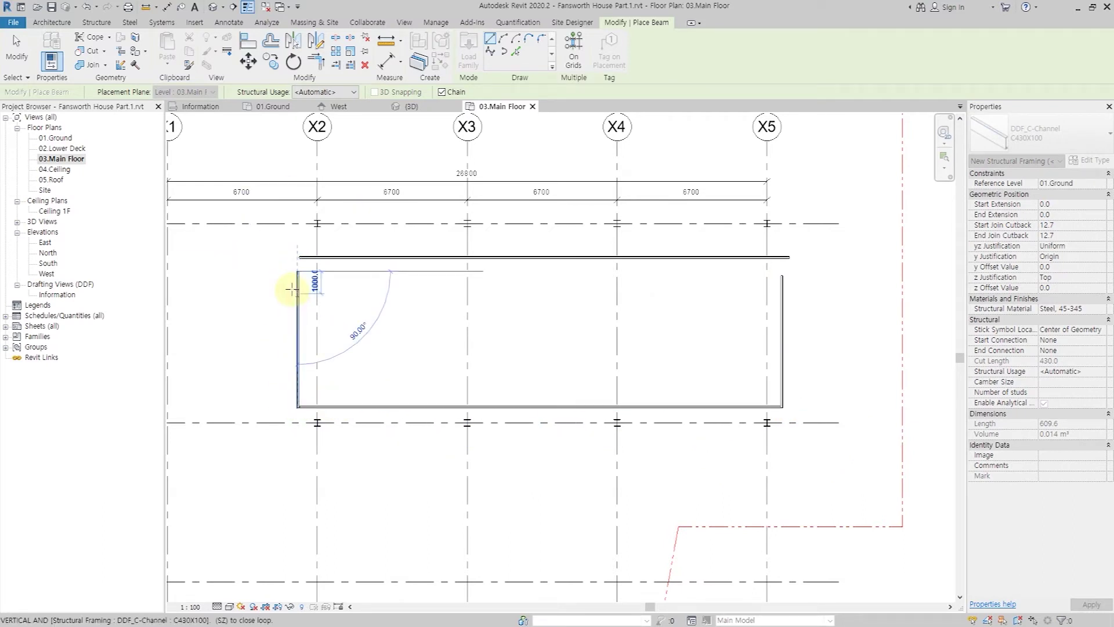
key("Escape")
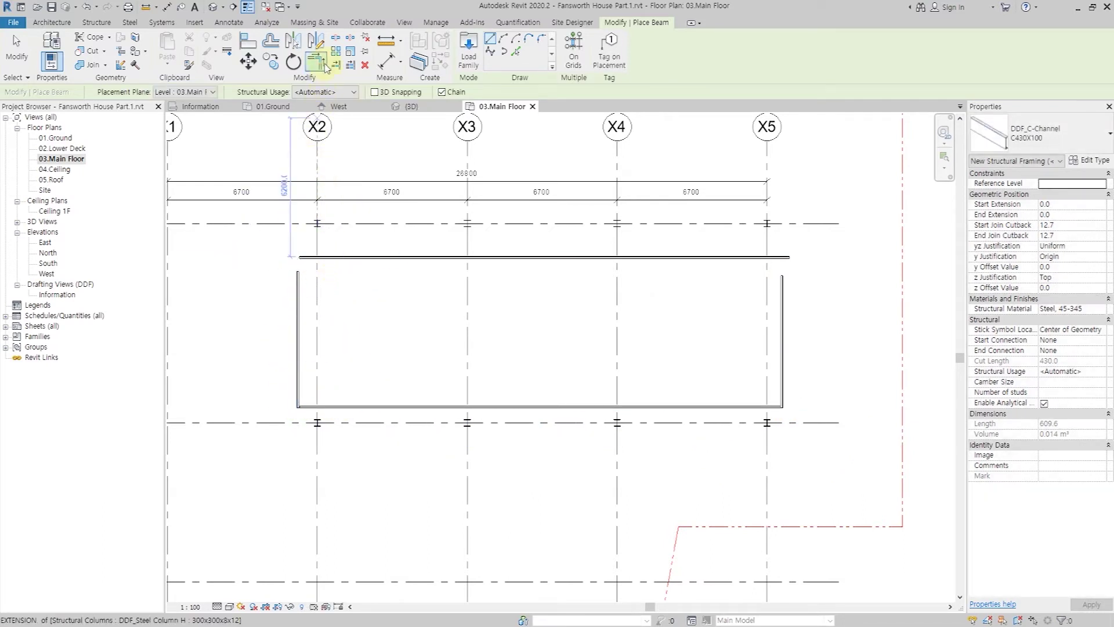
Step: Trim/extend the top beam to corners with the left and right beams
left_click(317, 60)
left_click(297, 293)
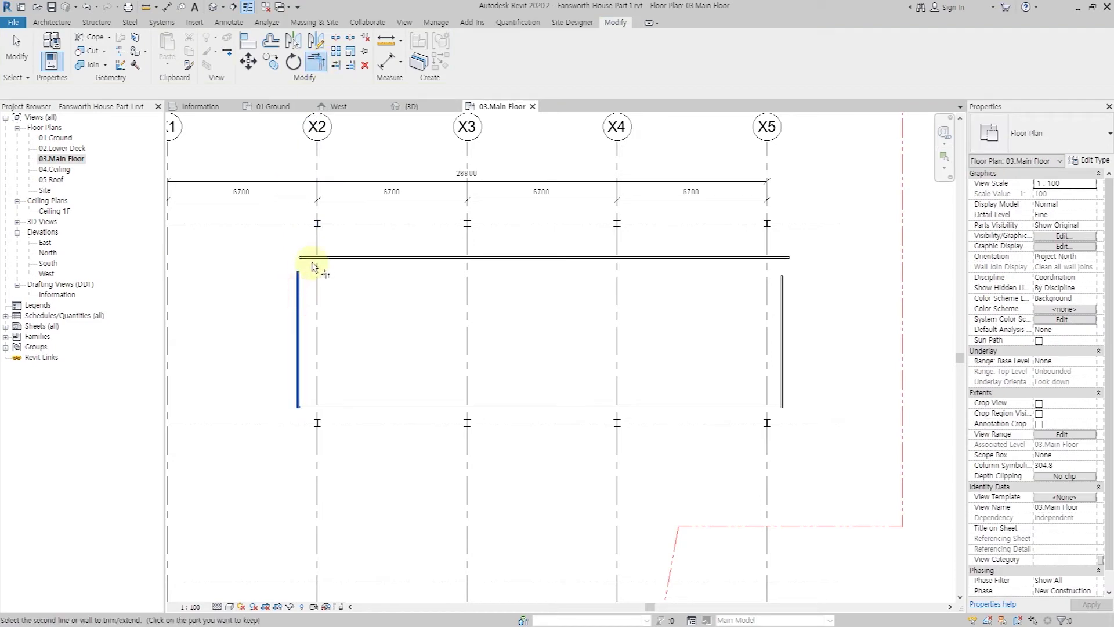
left_click(308, 257)
left_click(747, 257)
left_click(779, 287)
scroll(304, 287, "up", 2)
scroll(309, 306, "up", 3)
key("Escape")
Step: Align the top beam to the column flange face
middle_click_drag(339, 165, 355, 210)
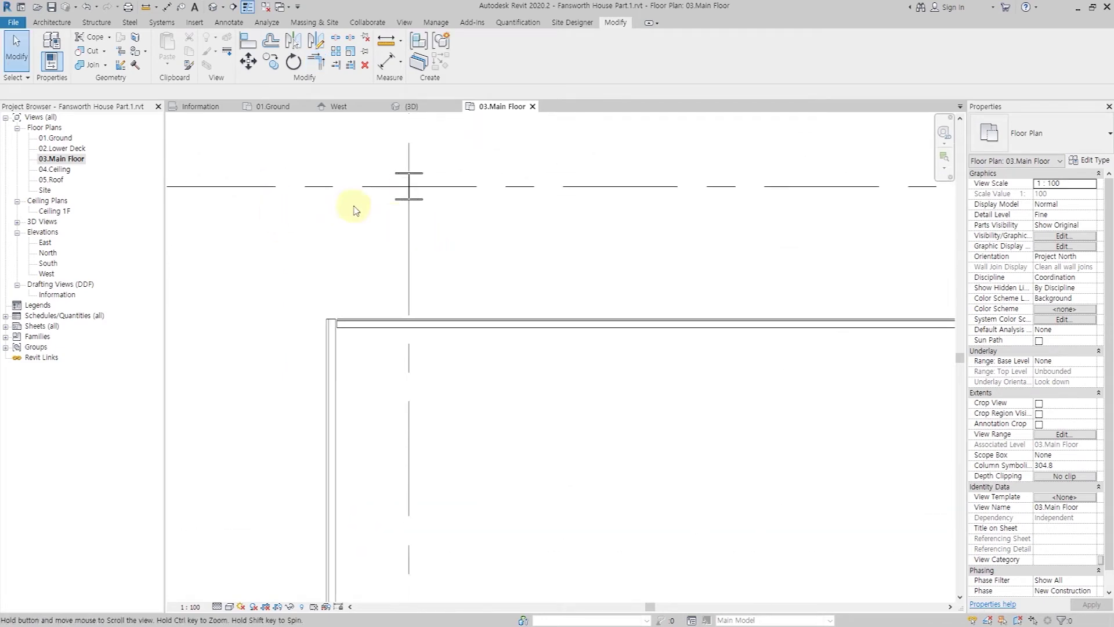
scroll(390, 228, "up", 3)
left_click(248, 45)
scroll(473, 166, "up", 2)
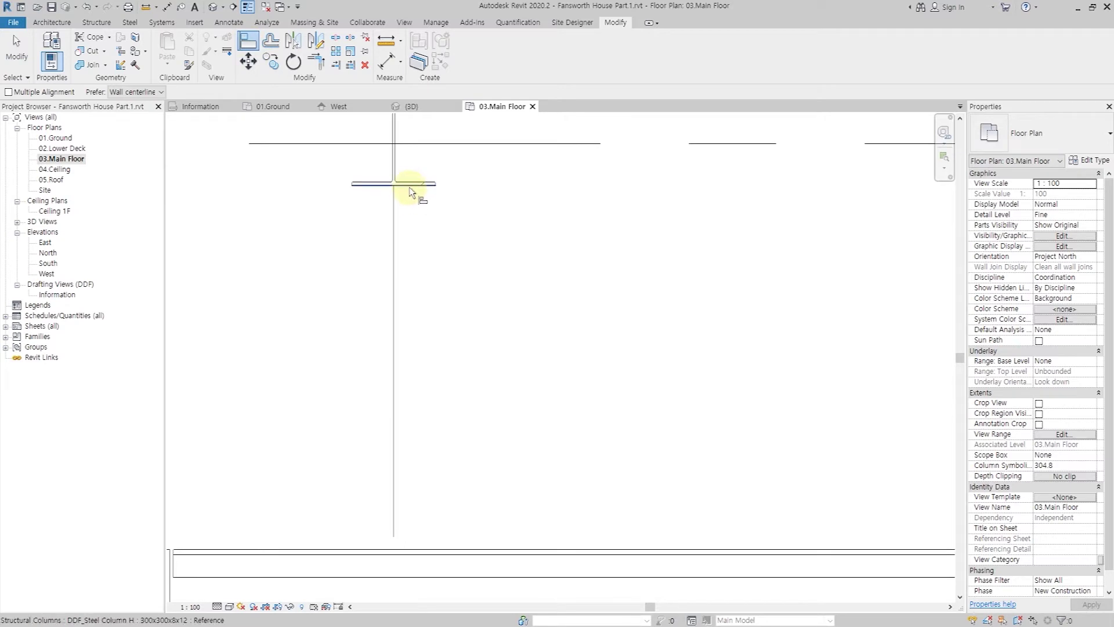
left_click(408, 191)
scroll(483, 356, "down", 2)
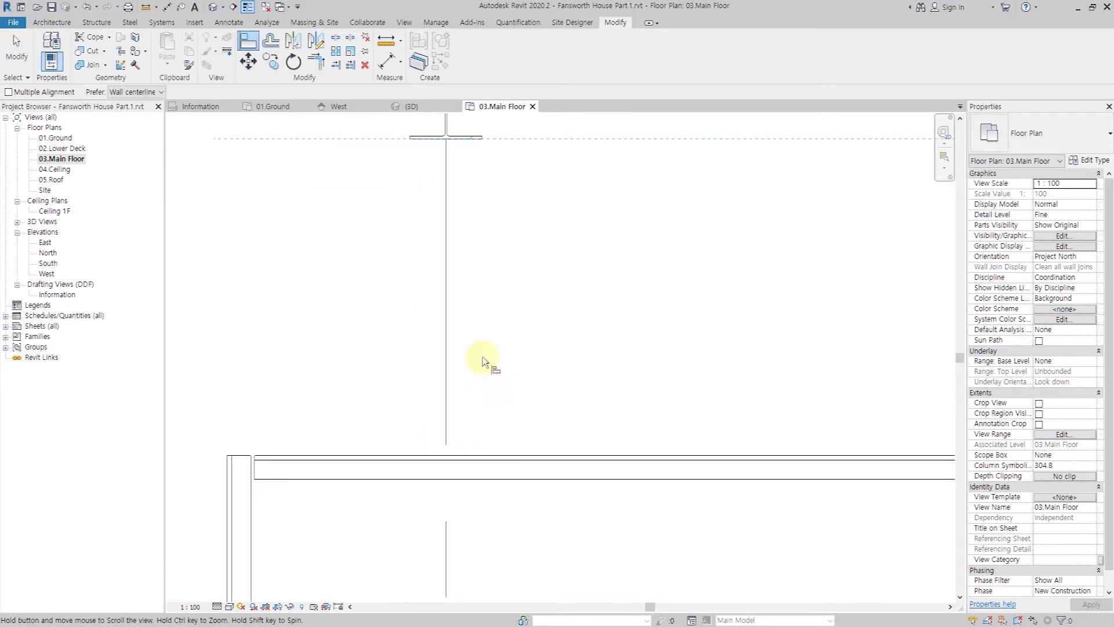
left_click(466, 458)
Step: Align the bottom beam's edge to the other column's flange face
scroll(341, 182, "down", 5)
scroll(383, 371, "up", 5)
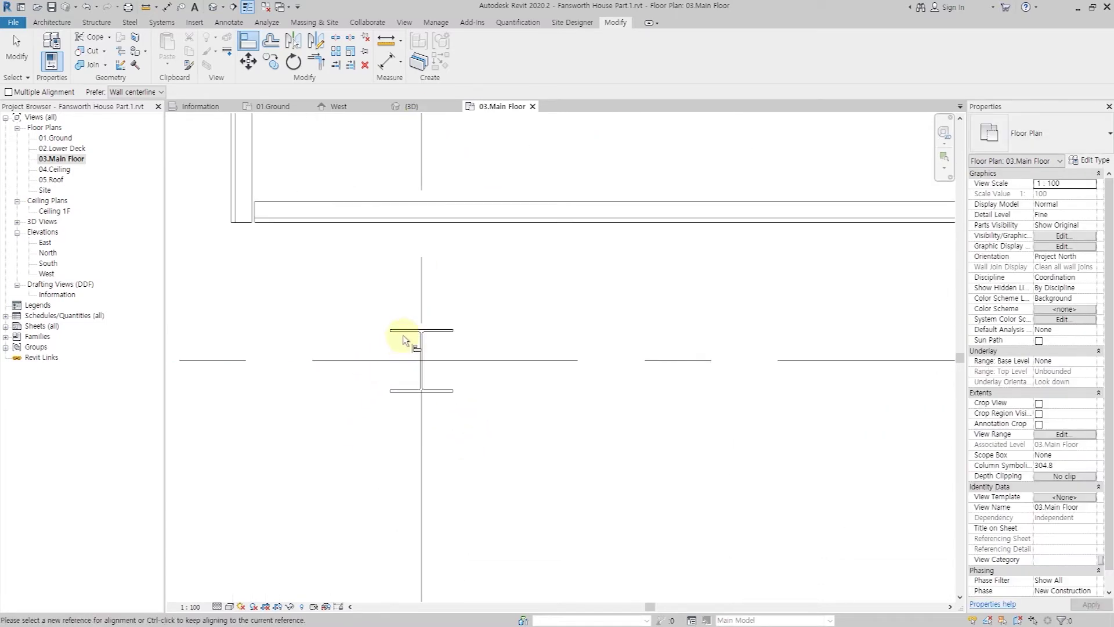
left_click(423, 324)
scroll(428, 404, "down", 3)
left_click(400, 245)
scroll(485, 447, "down", 3)
middle_click_drag(533, 284, 428, 361)
scroll(457, 356, "down", 3)
scroll(395, 313, "up", 2)
key("Escape")
key("Escape")
scroll(379, 286, "down", 2)
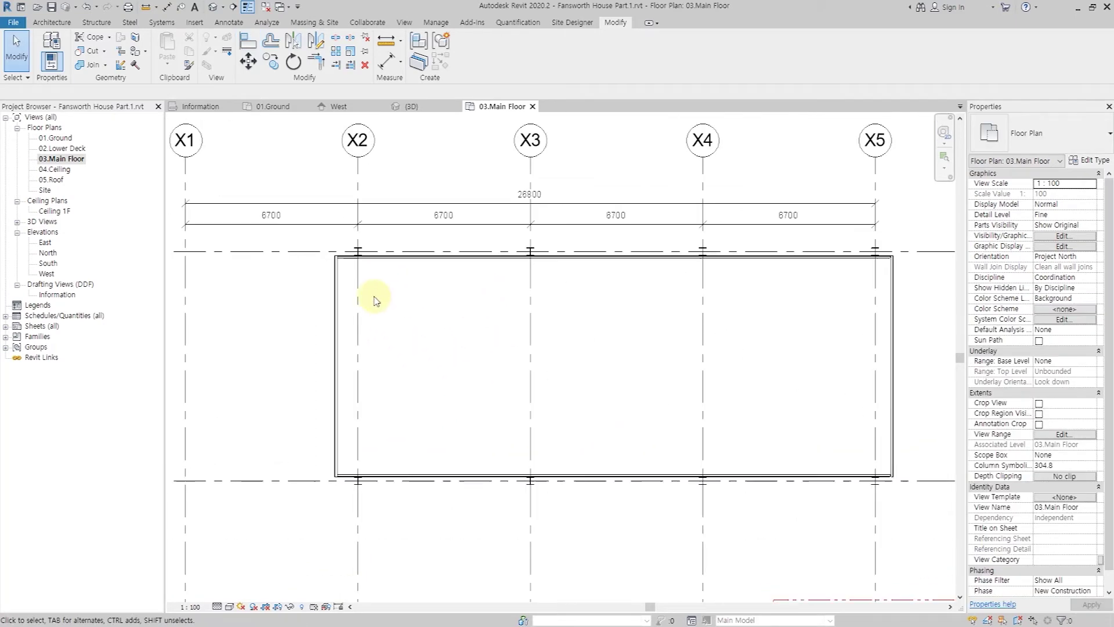
Step: Add the left beam's edge to the grid dimension string, reading 5791 and 909
left_click(304, 226)
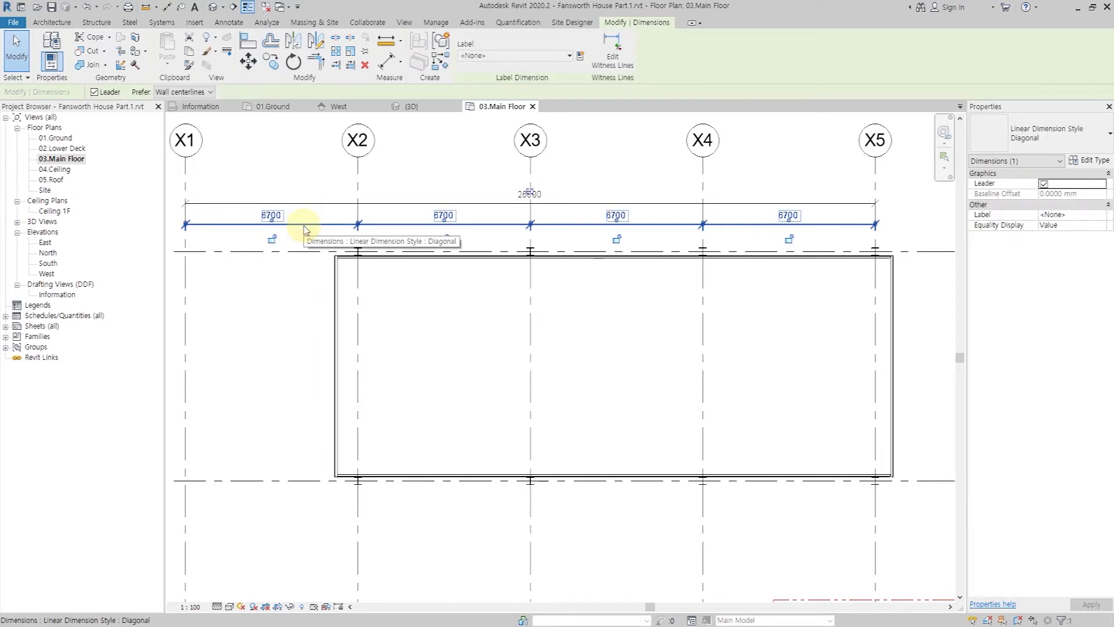
left_click(630, 69)
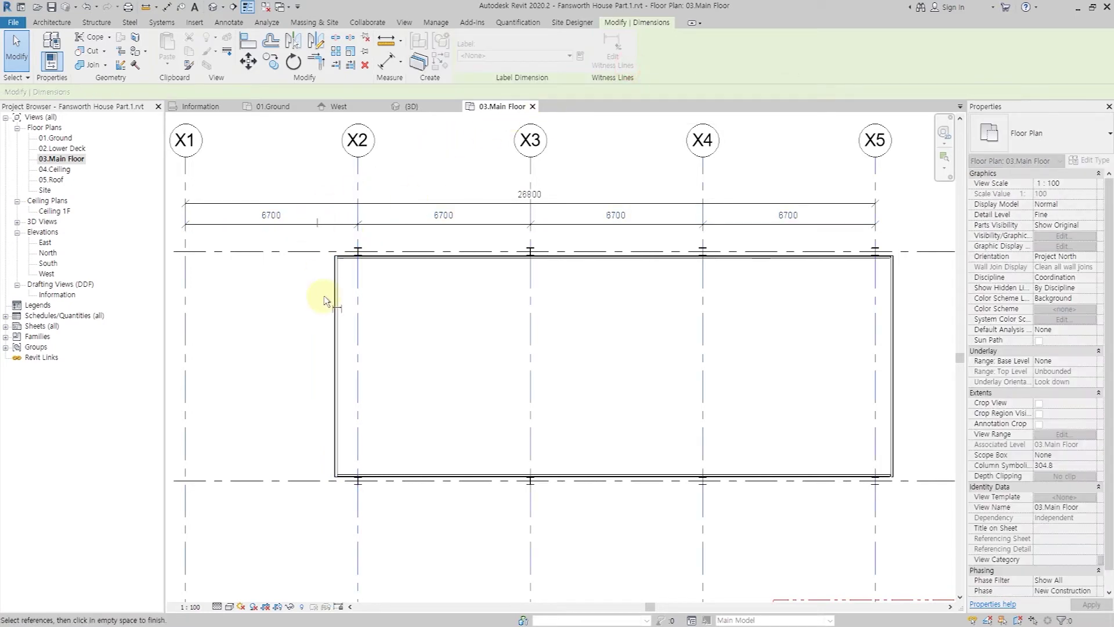
scroll(331, 284, "down", 1)
scroll(319, 264, "up", 5)
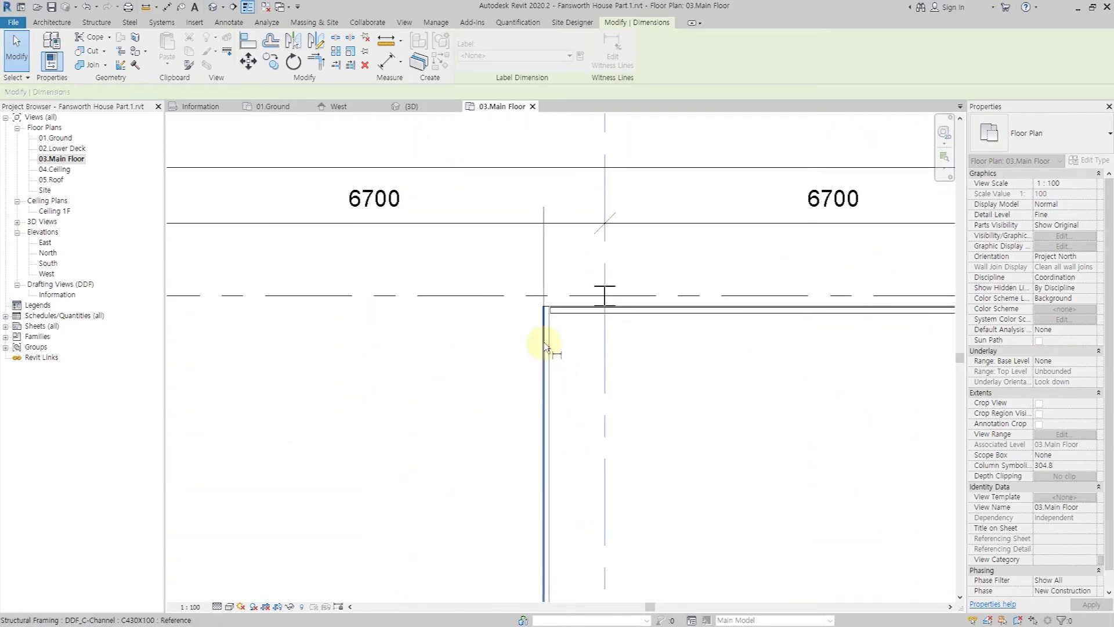
scroll(544, 347, "up", 2)
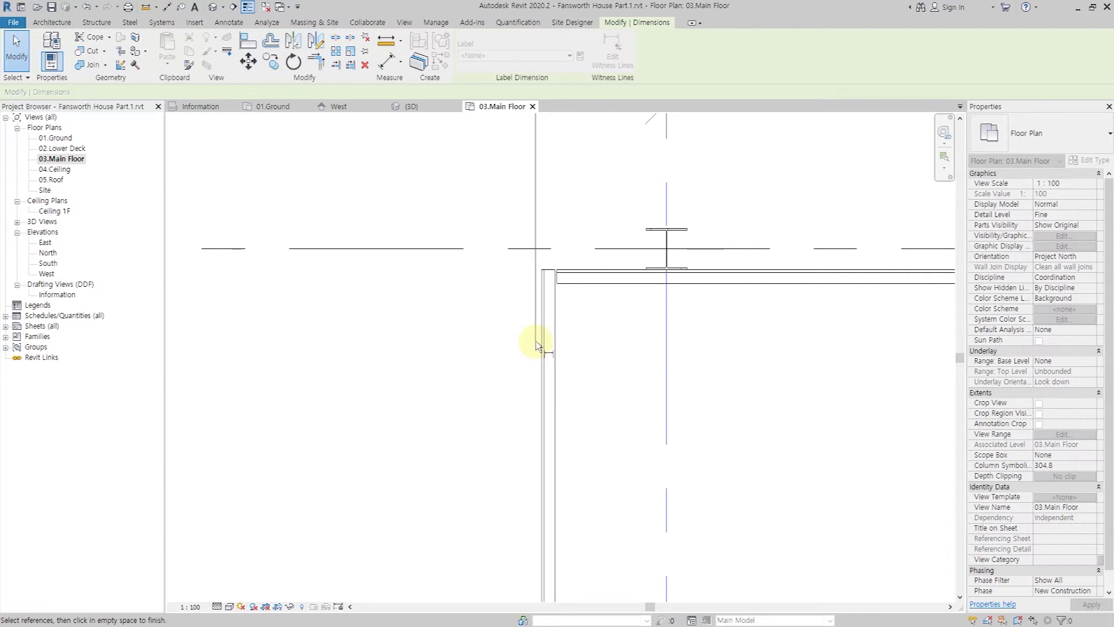
left_click(539, 348)
scroll(538, 345, "down", 2)
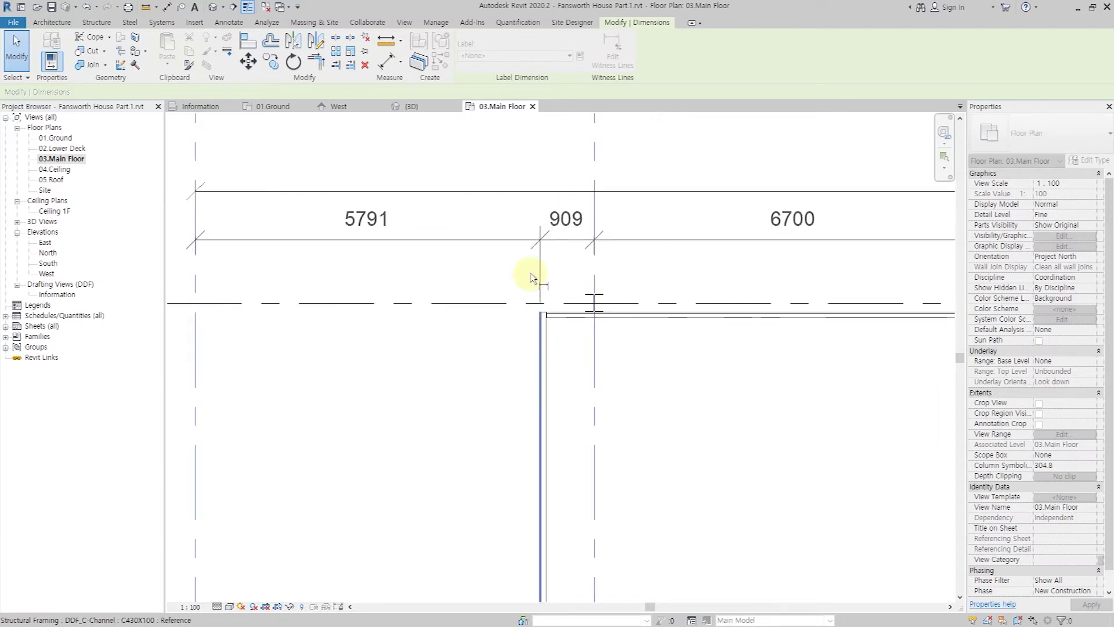
scroll(558, 299, "down", 1)
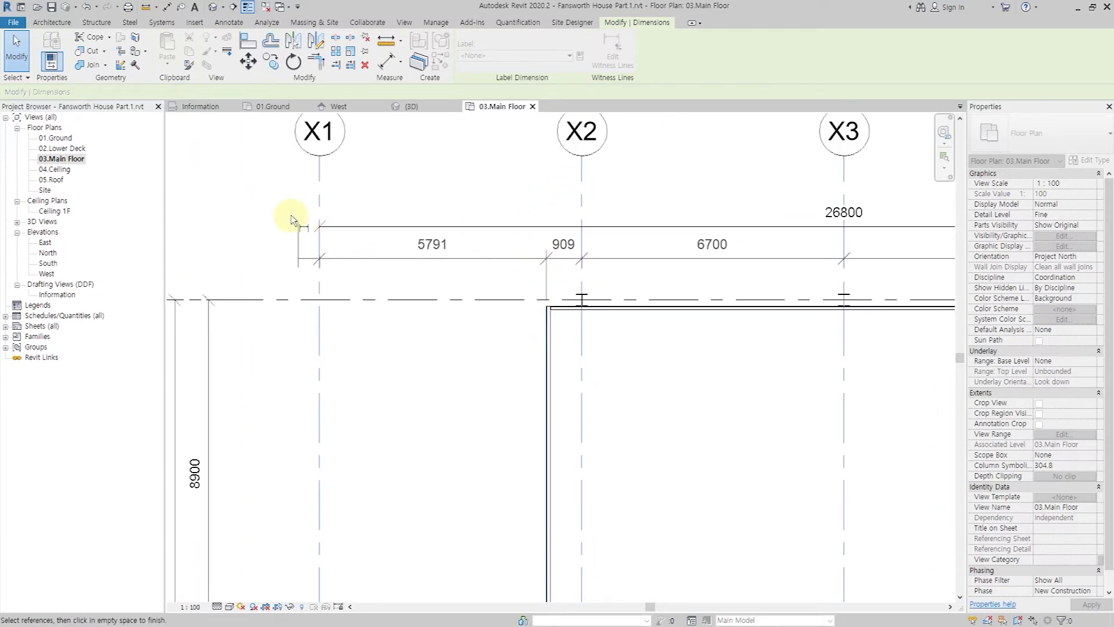
left_click(273, 204)
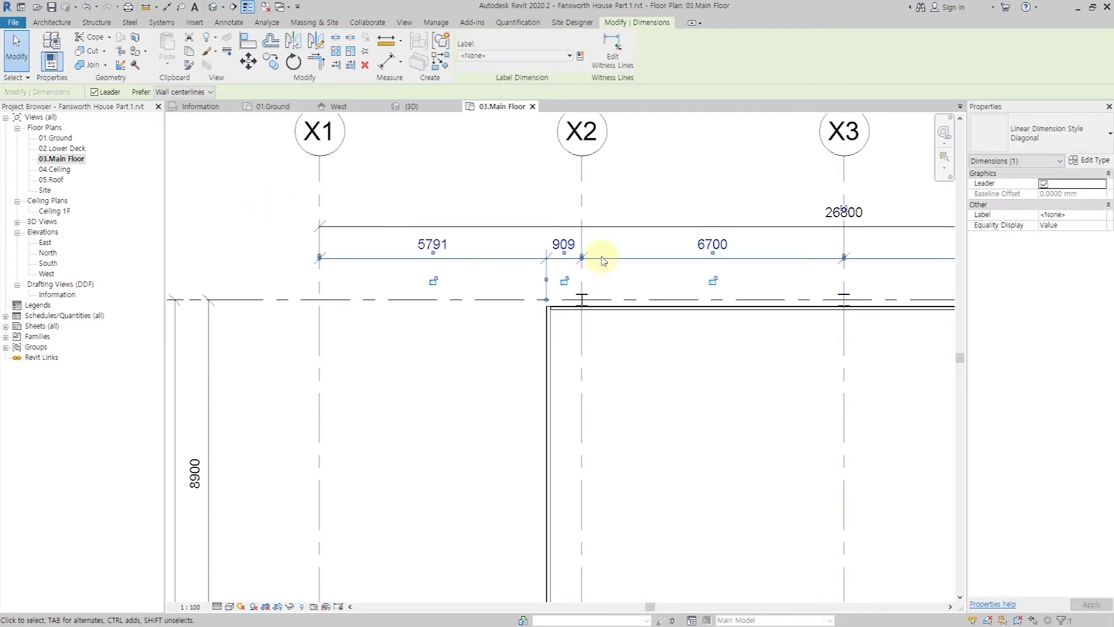
left_click(575, 364)
scroll(559, 354, "down", 3)
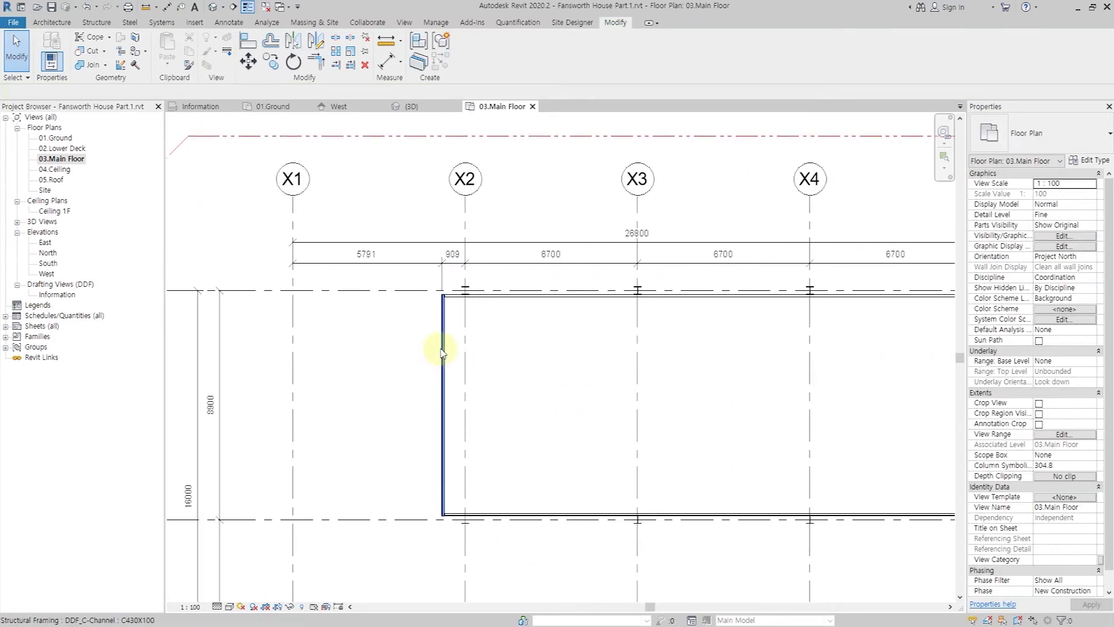
Step: Move the left end beam 1600 outside grid X2
left_click(441, 349)
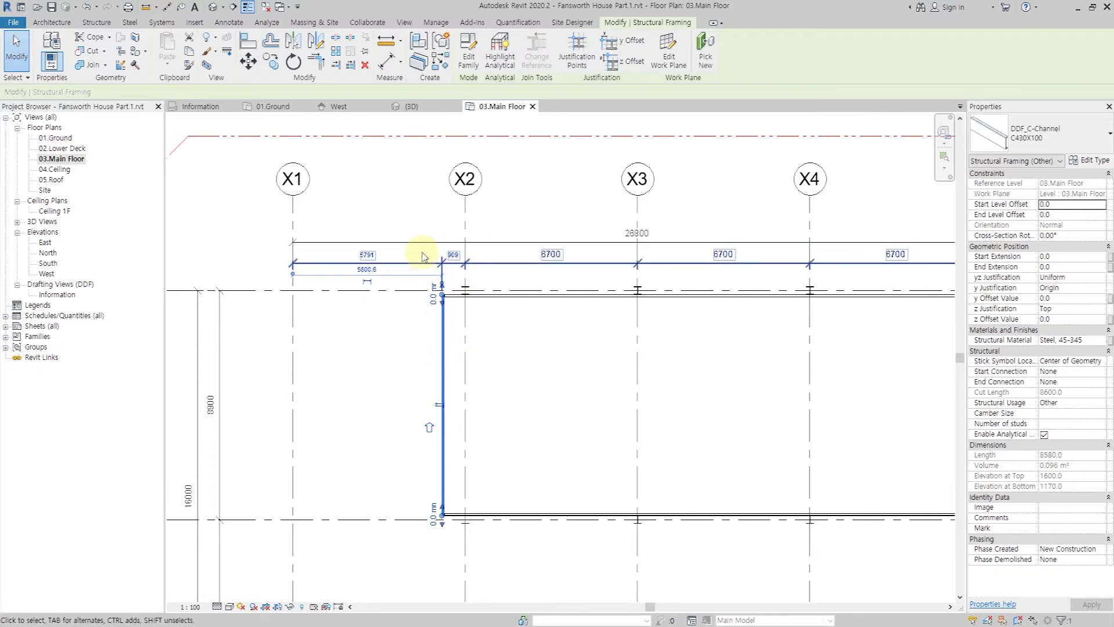
left_click(455, 255)
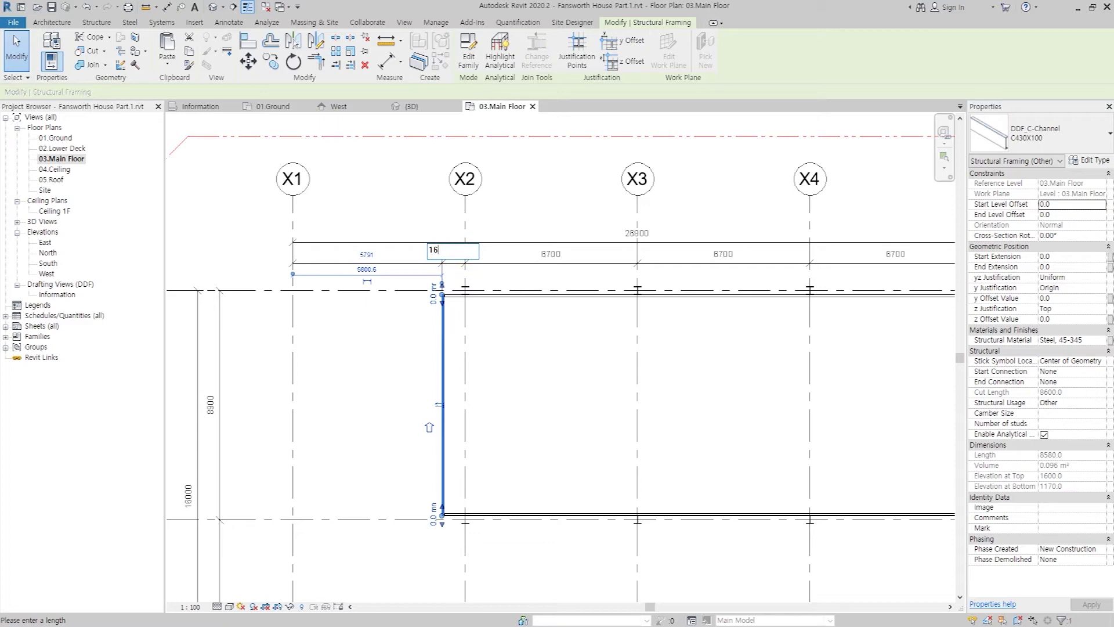
key("Return")
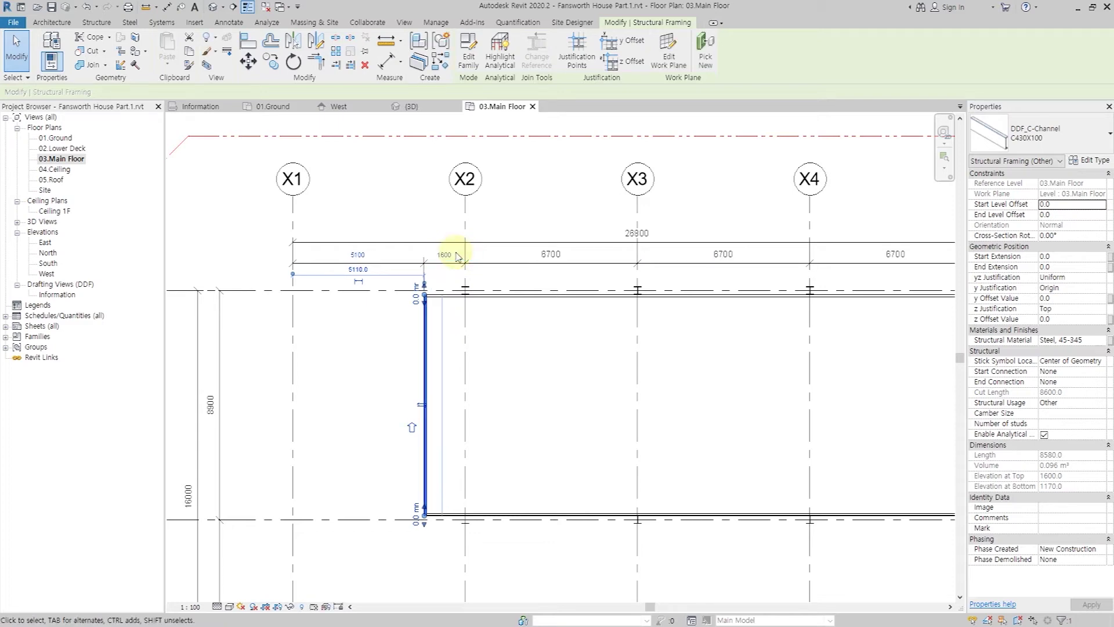
left_click(515, 399)
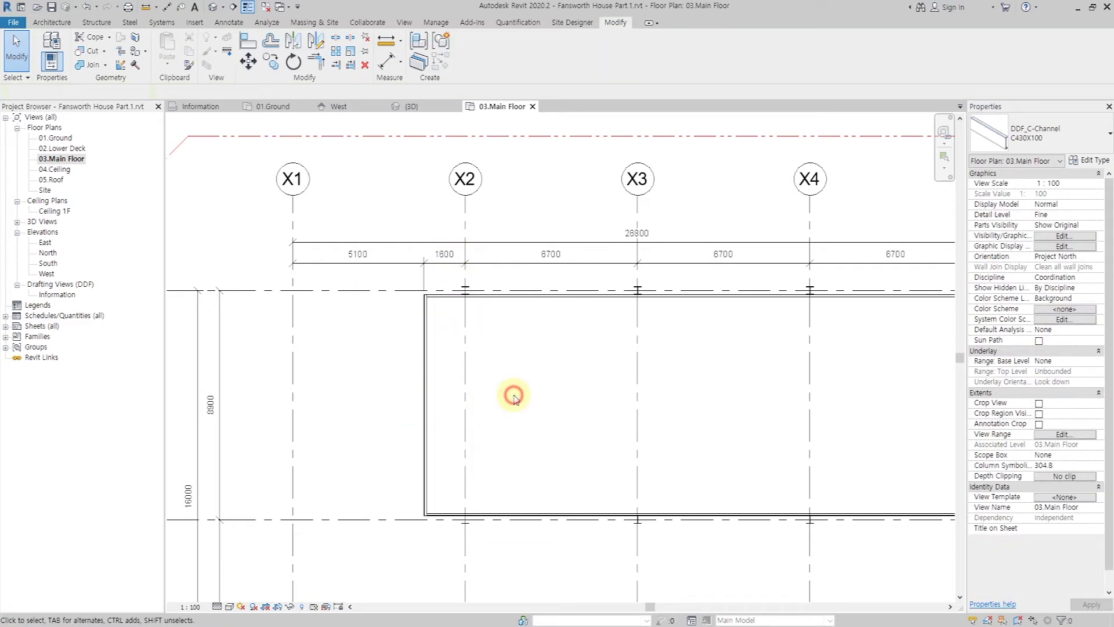
Step: Add the right beam's edge to the grid dimension string
middle_click_drag(769, 376, 444, 362)
left_click(651, 253)
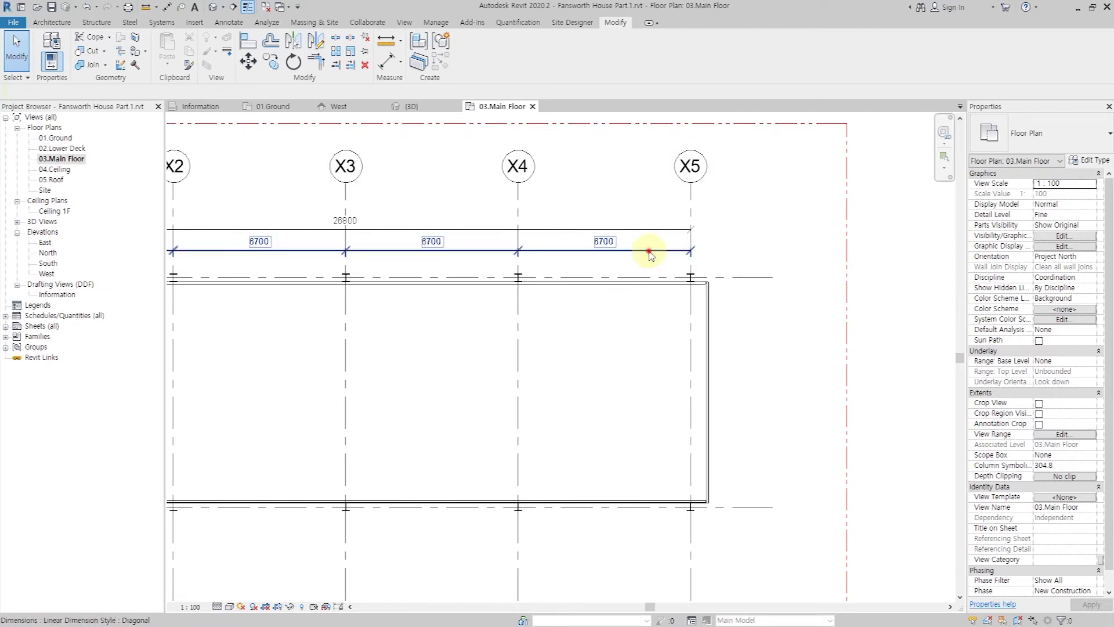
left_click(612, 52)
scroll(714, 284, "up", 3)
left_click(679, 296)
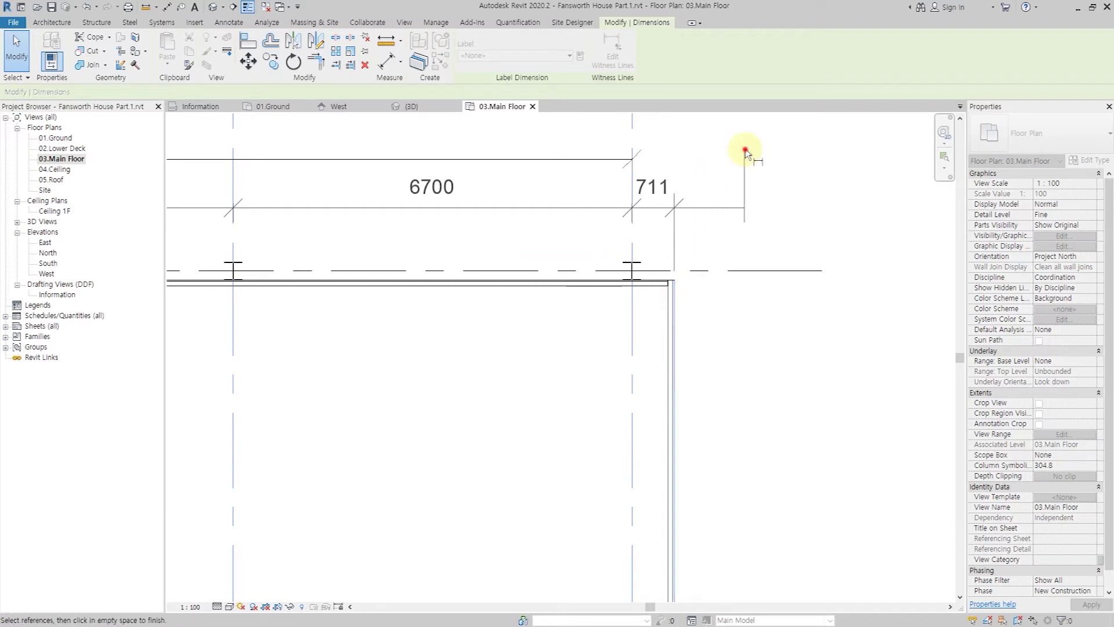
left_click(745, 153)
left_click(724, 324)
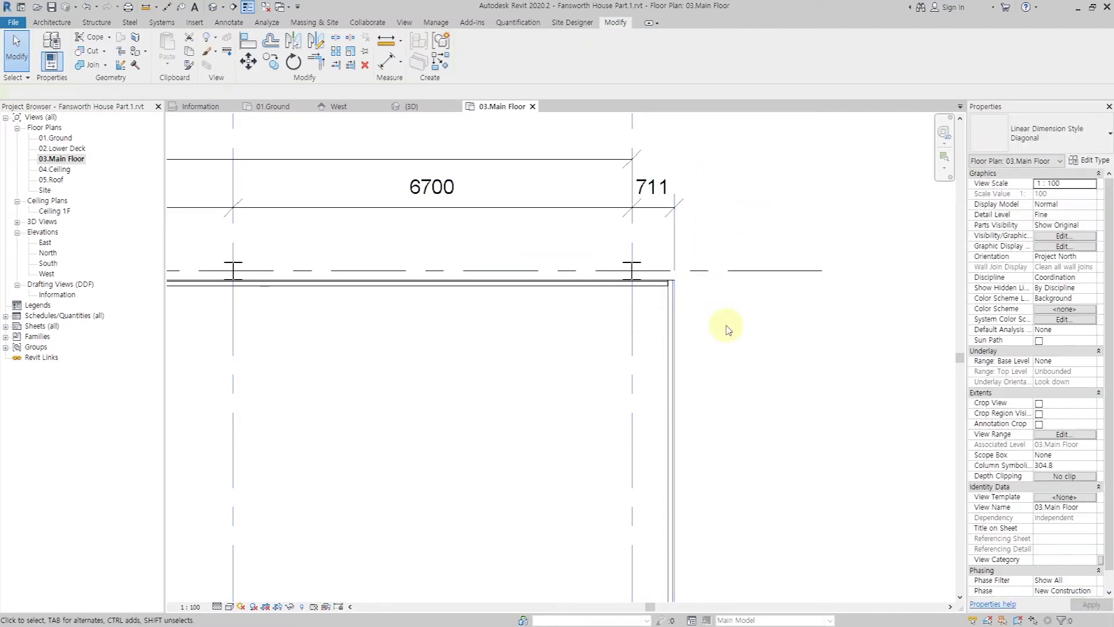
Step: Move the right end beam 1600 outside grid X5, replacing 711
left_click(672, 326)
left_click(652, 188)
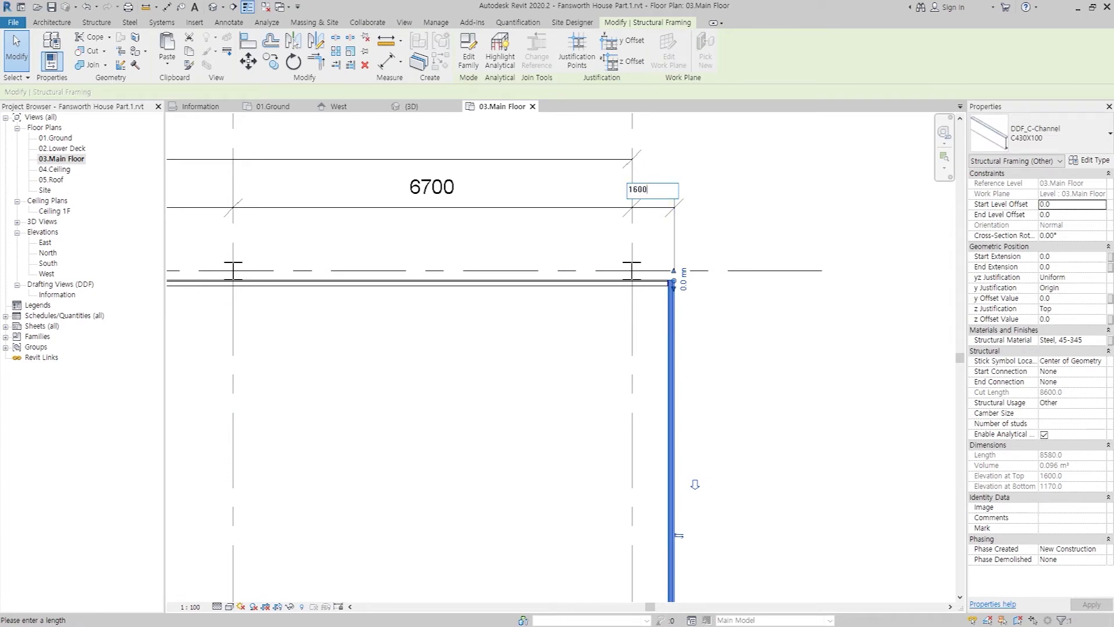
type("1600")
key("Return")
left_click(843, 391)
scroll(796, 364, "down", 5)
scroll(524, 350, "up", 6)
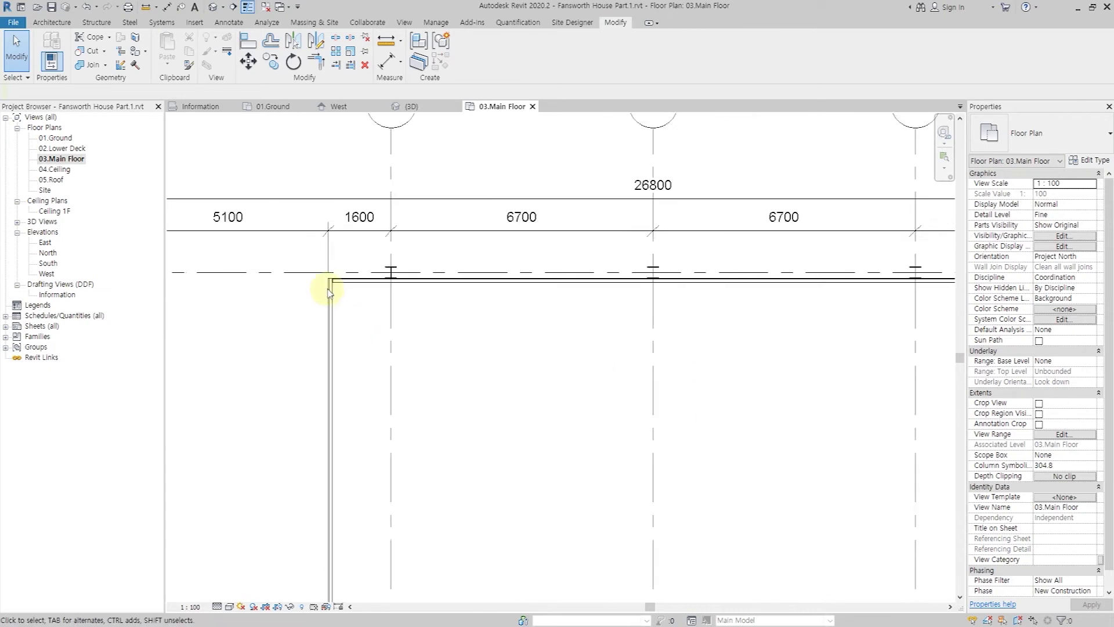
scroll(328, 292, "up", 5)
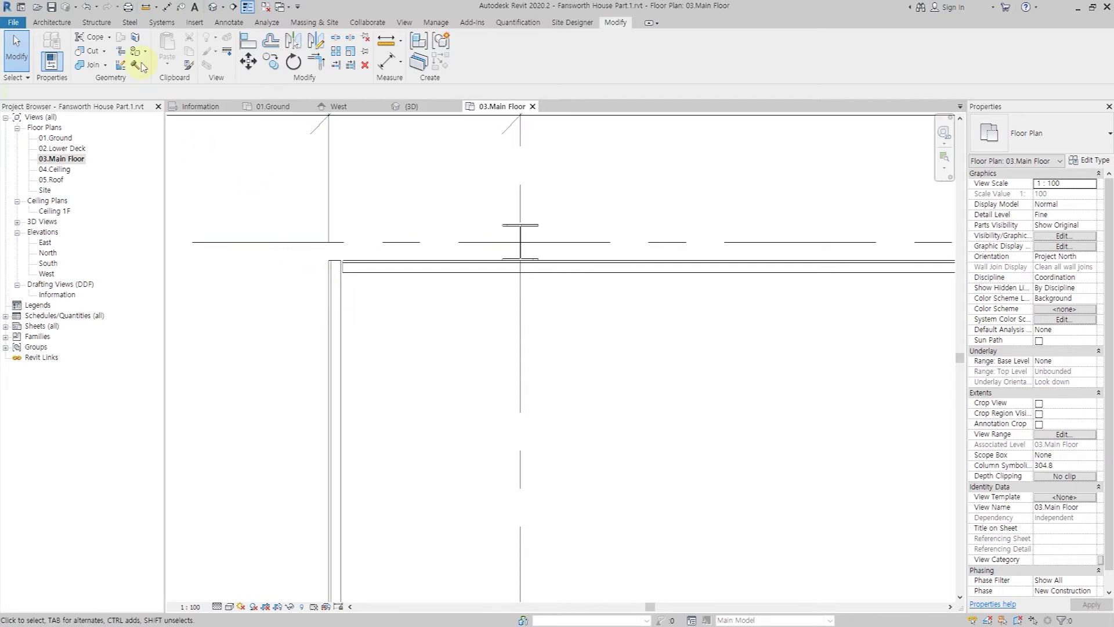
Step: Flip the beam joins at the top-left and bottom-left frame corners
left_click(120, 53)
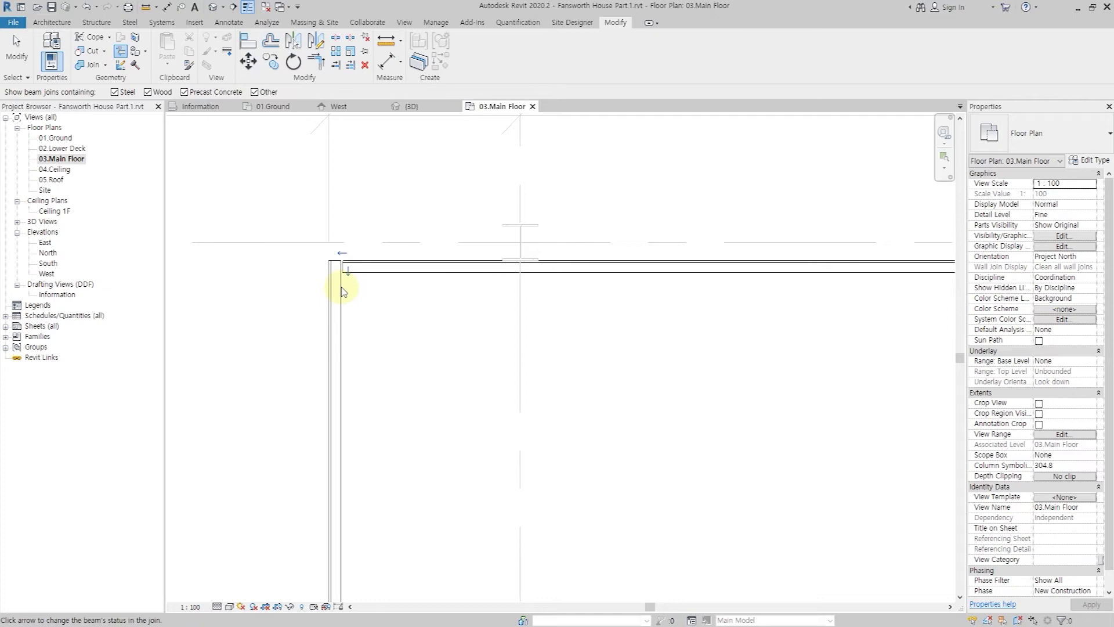
left_click(343, 255)
scroll(378, 241, "down", 4)
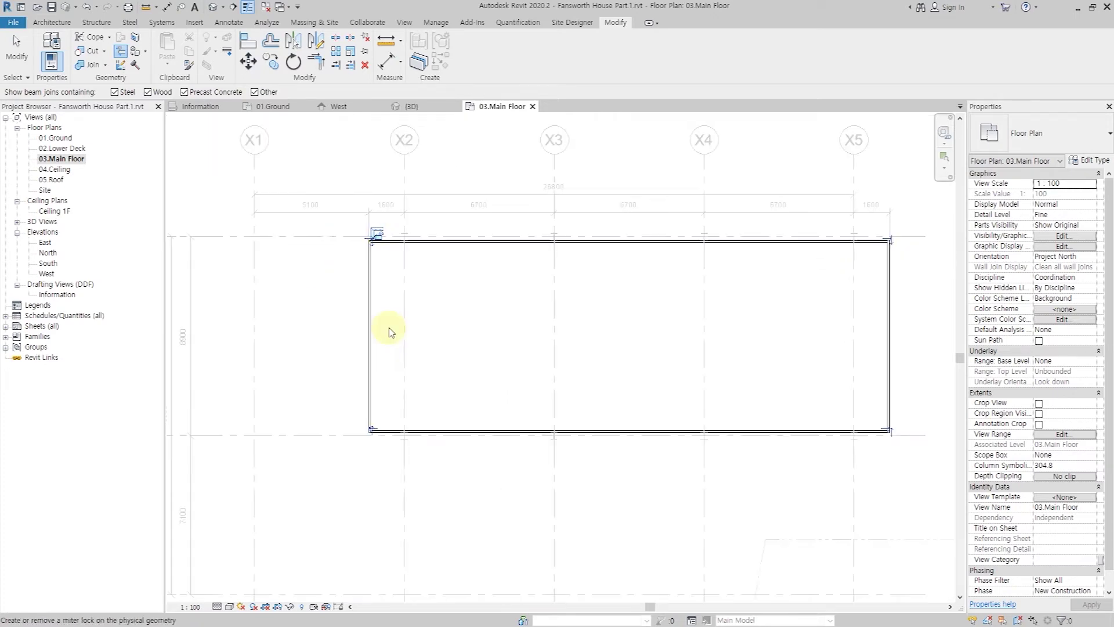
scroll(367, 430, "up", 5)
left_click(367, 389)
scroll(261, 378, "down", 4)
scroll(325, 375, "down", 4)
scroll(755, 377, "up", 5)
Step: Flip the beam joins at the bottom-right and top-right frame corners
left_click(577, 358)
scroll(577, 459, "down", 4)
scroll(581, 140, "up", 5)
scroll(580, 145, "up", 4)
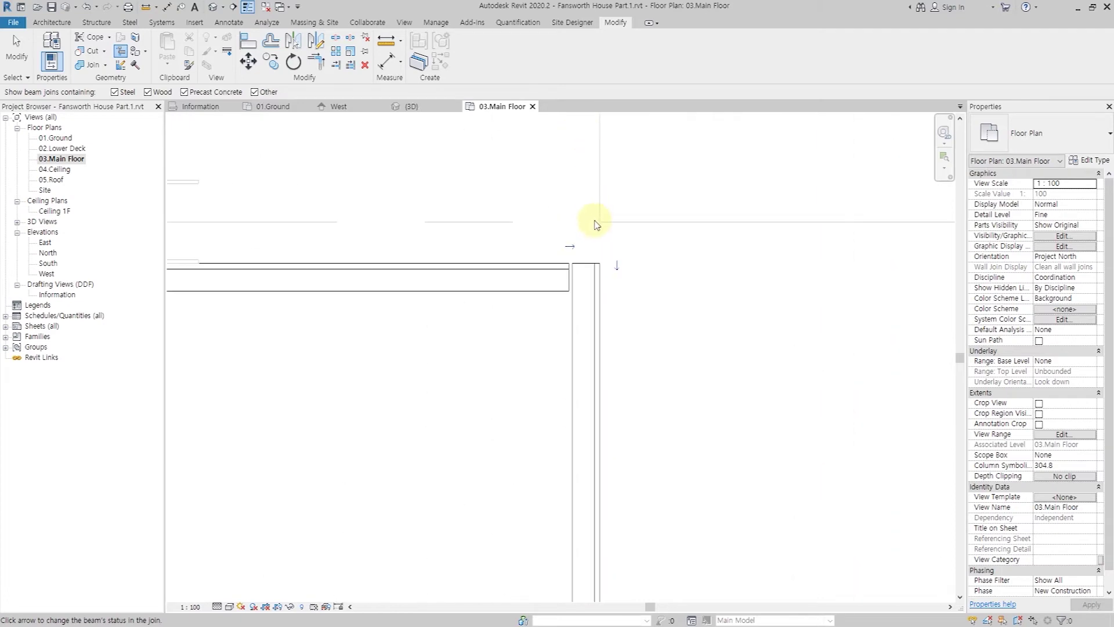
left_click(568, 257)
scroll(754, 313, "down", 4)
scroll(689, 273, "up", 4)
scroll(696, 296, "down", 2)
key("Escape")
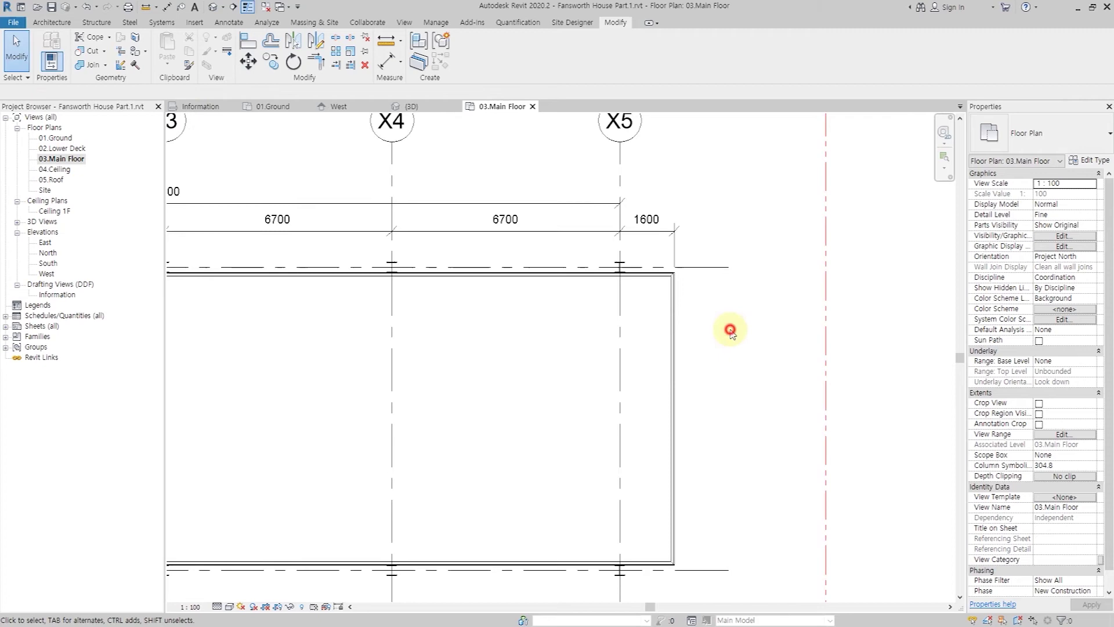
scroll(729, 330, "down", 3)
middle_click_drag(571, 345, 540, 336)
scroll(572, 329, "up", 1)
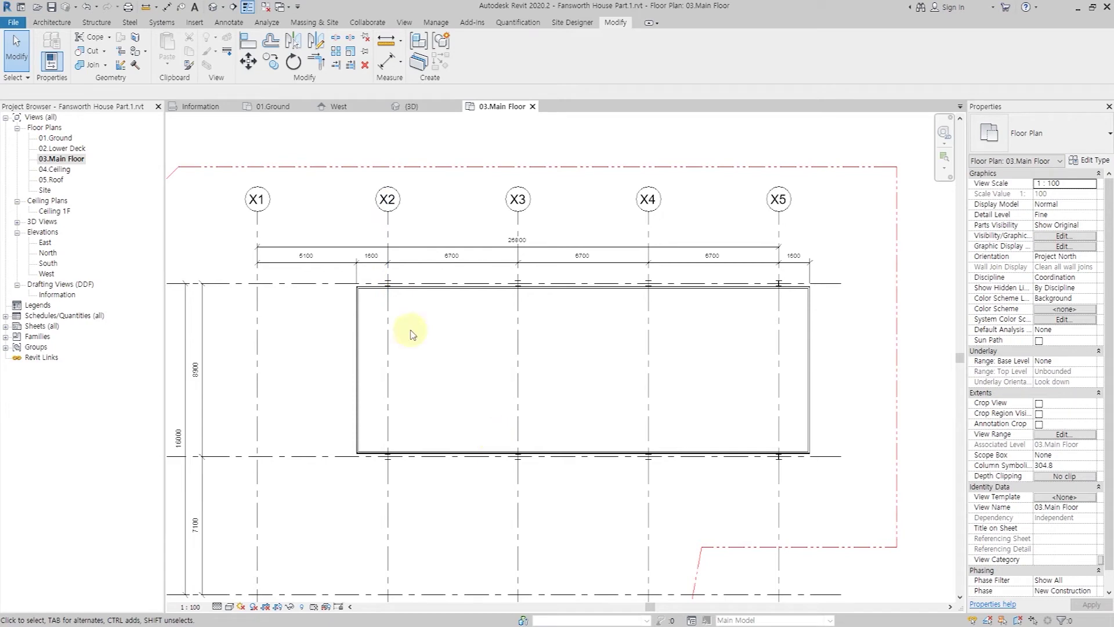
Step: Load DDF_Steel Framing H.rfa through the beam type selector, making 340x180x20x12 current
left_click(97, 22)
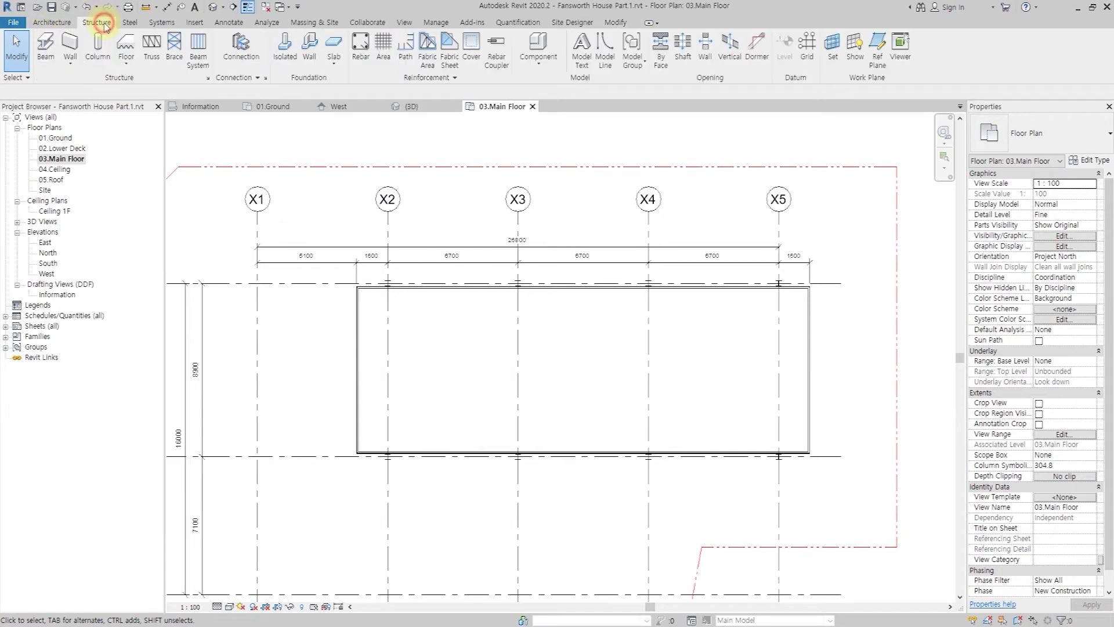
left_click(51, 47)
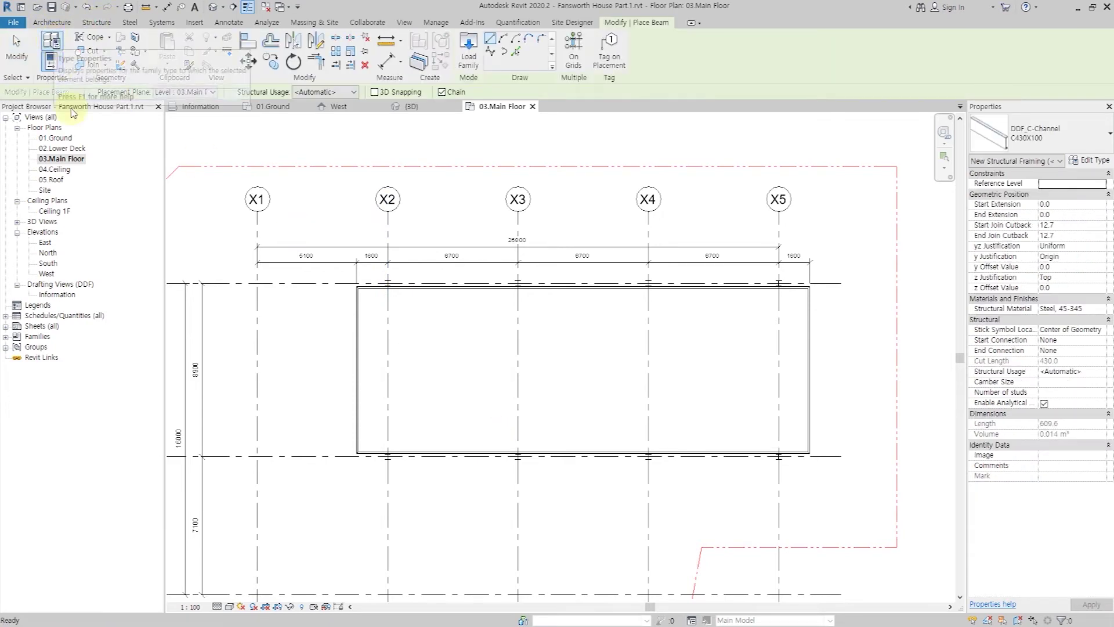
left_click(1065, 139)
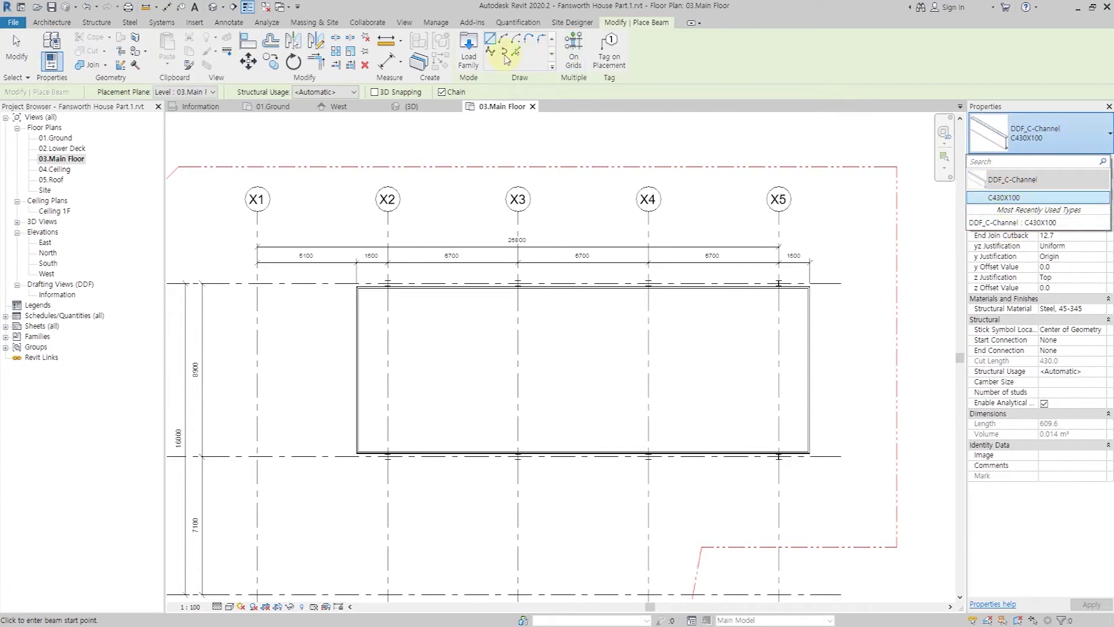
left_click(477, 66)
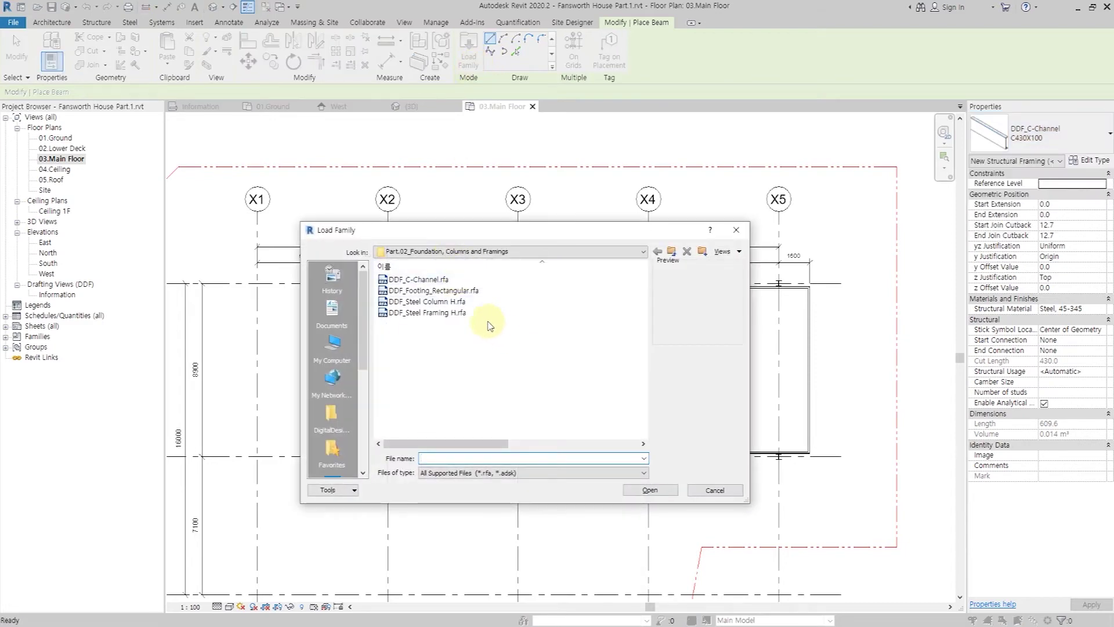
left_click(432, 313)
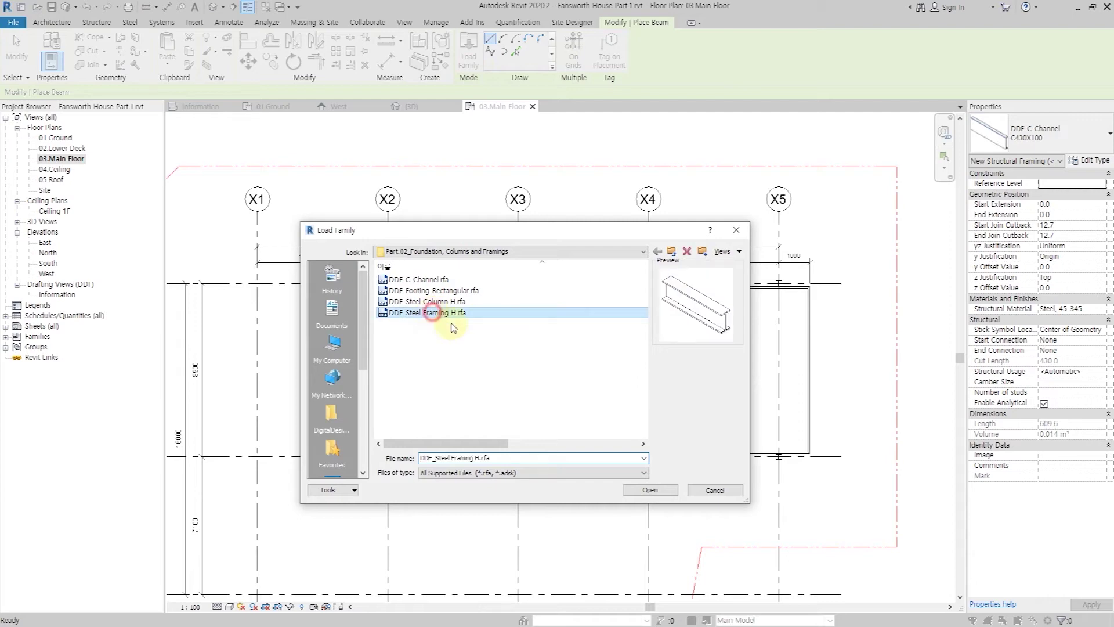
left_click(652, 490)
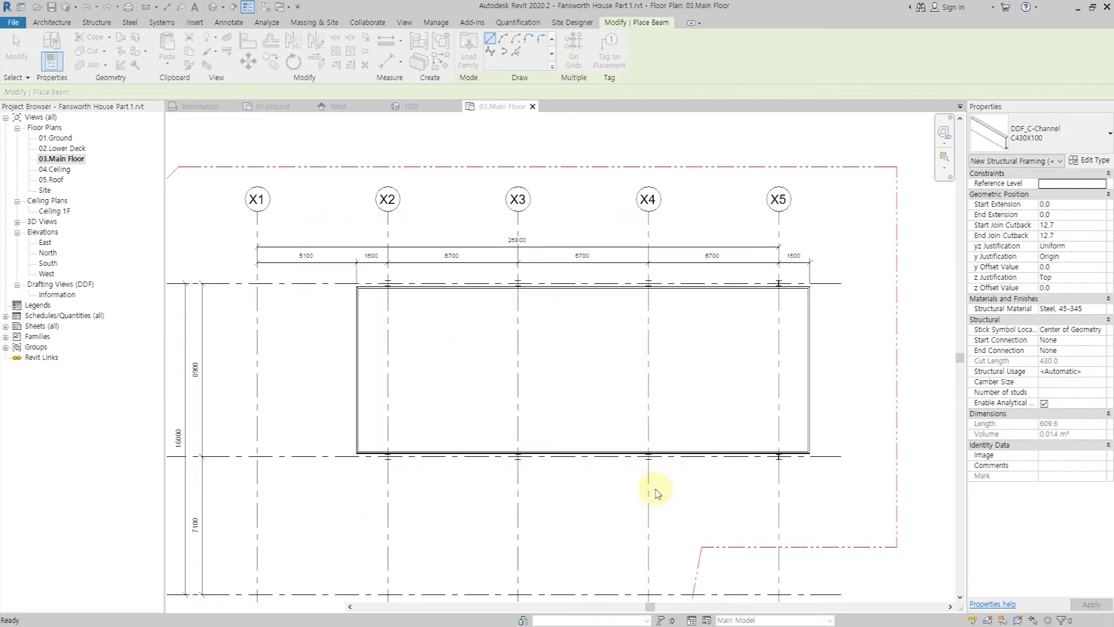
left_click(1056, 130)
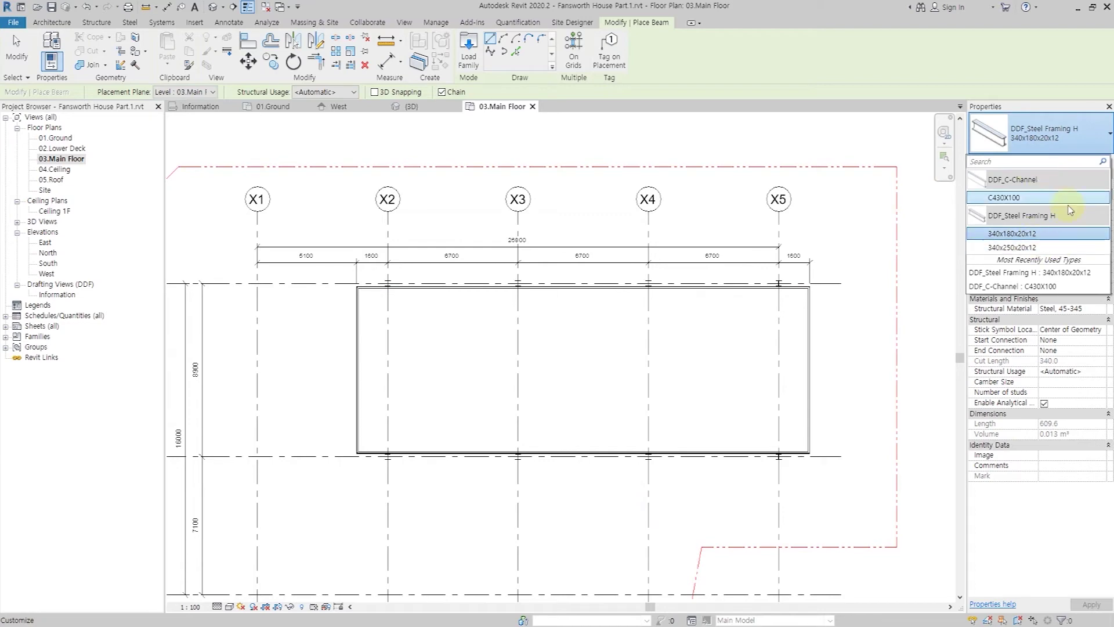
Step: Draw a 340x250x20x12 H-steel beam down grid X2
left_click(1054, 248)
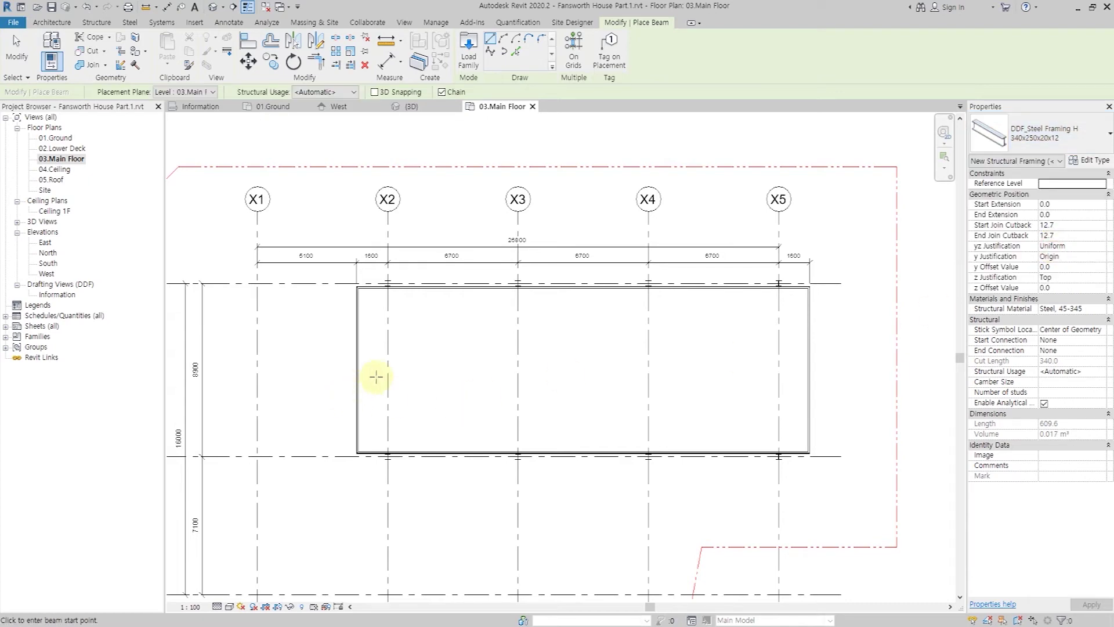
scroll(384, 369, "up", 3)
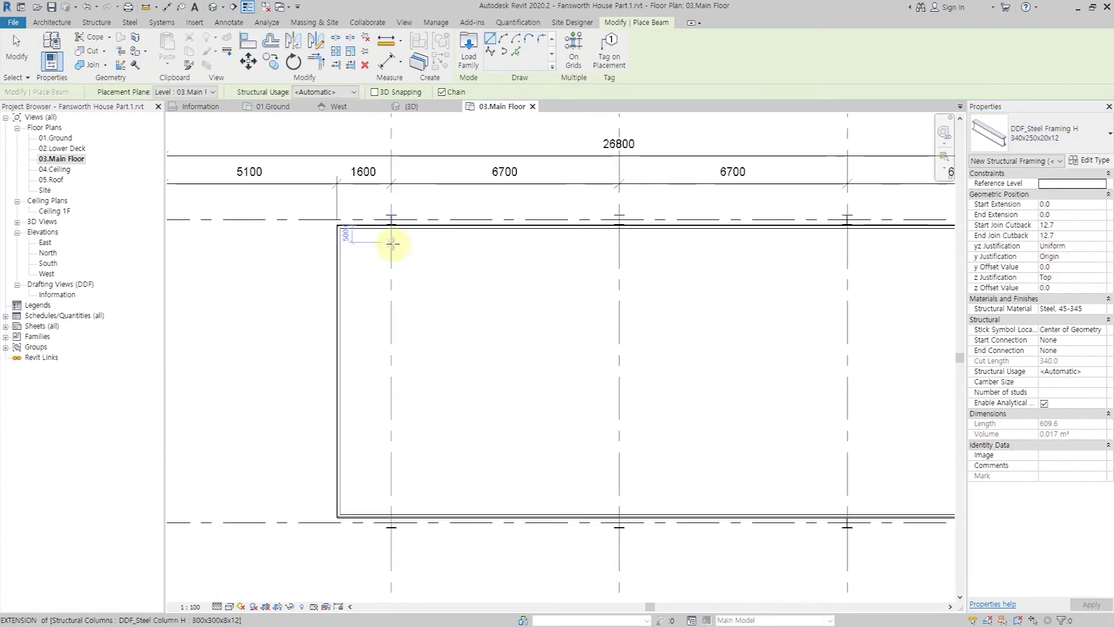
left_click(392, 242)
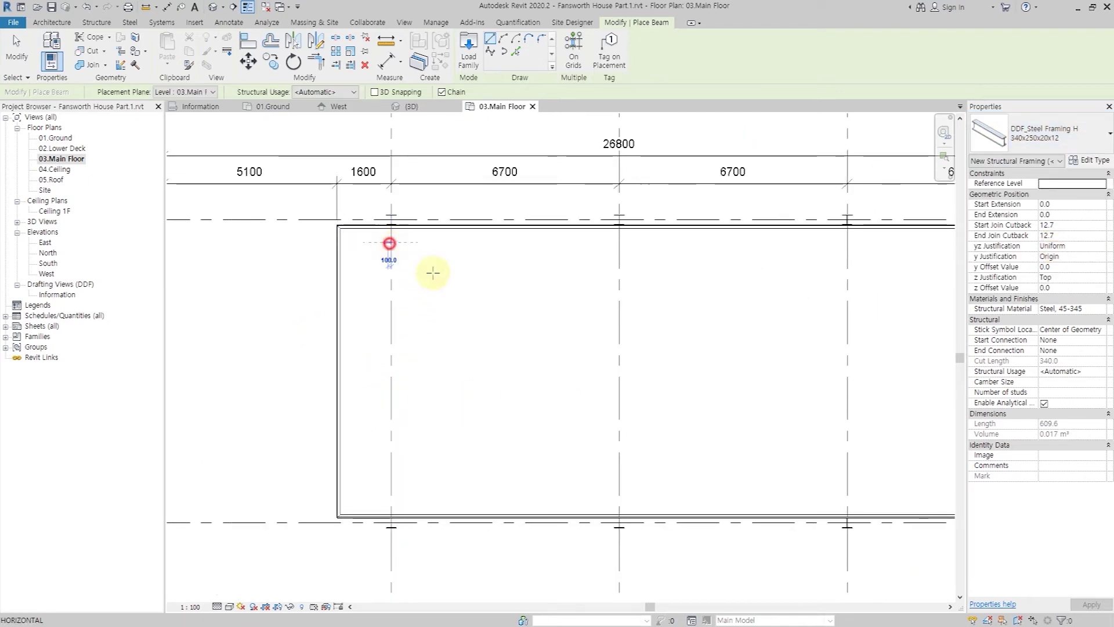
left_click(391, 487)
key("Escape")
key("Escape")
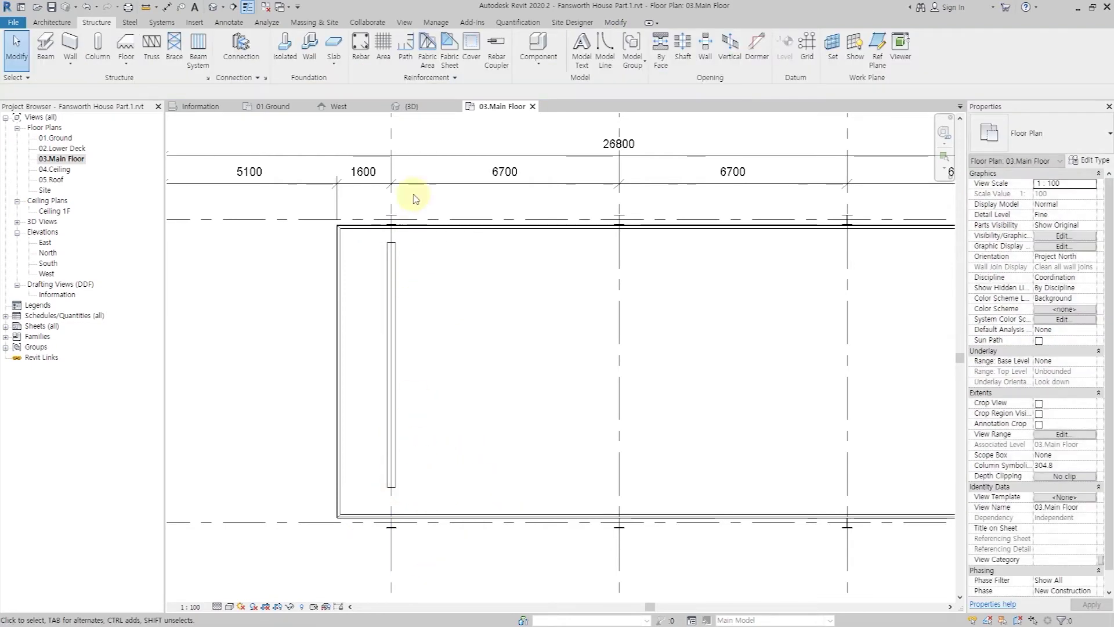
scroll(398, 241, "up", 3)
Step: Align both ends of the X2 beam to the top and bottom perimeter beam edges
left_click(414, 267)
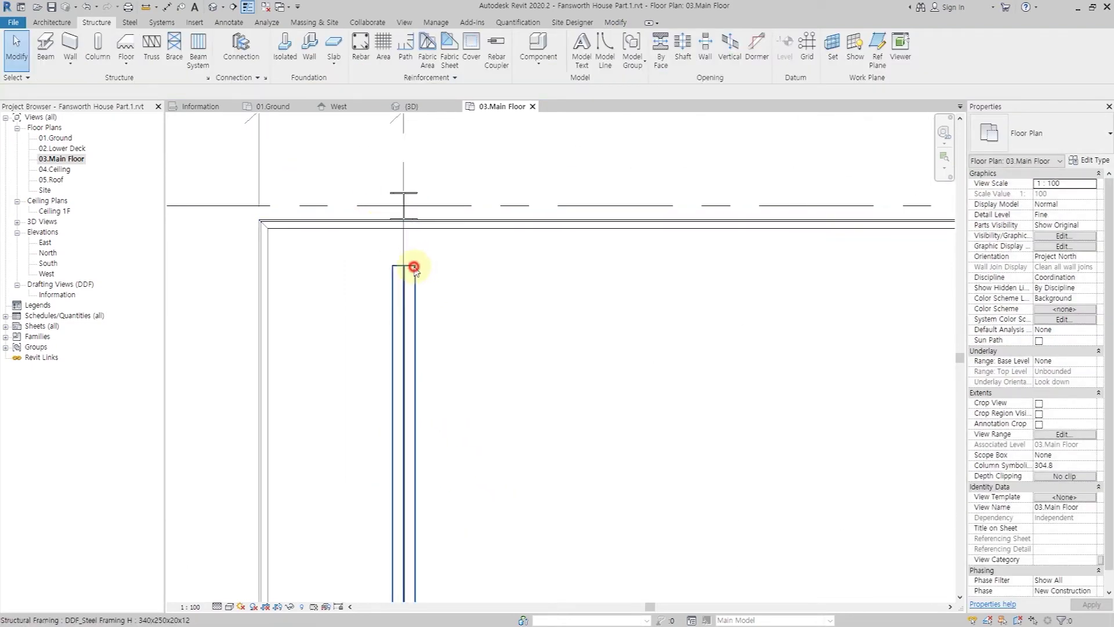
left_click(251, 50)
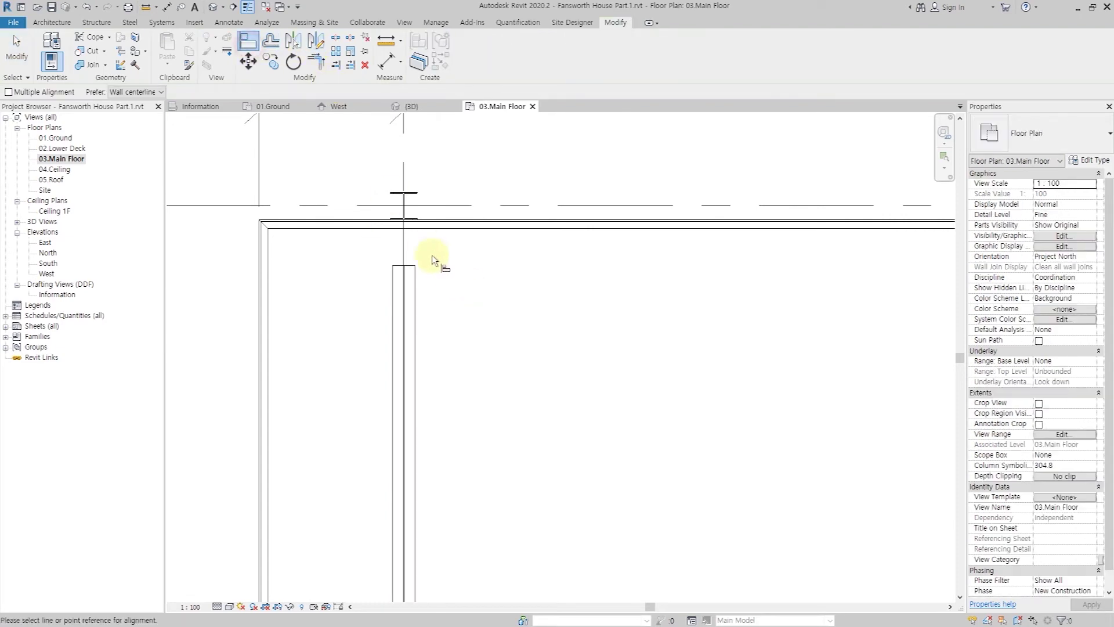
left_click(419, 231)
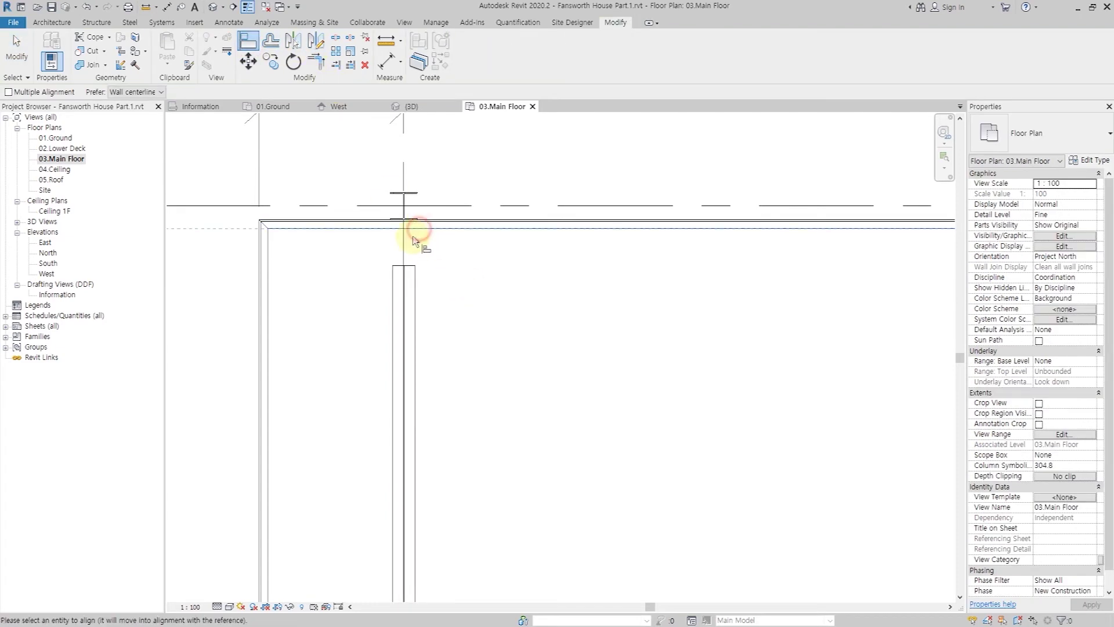
left_click(409, 268)
scroll(458, 267, "down", 3)
scroll(451, 511, "up", 1)
scroll(451, 510, "up", 3)
left_click(429, 516)
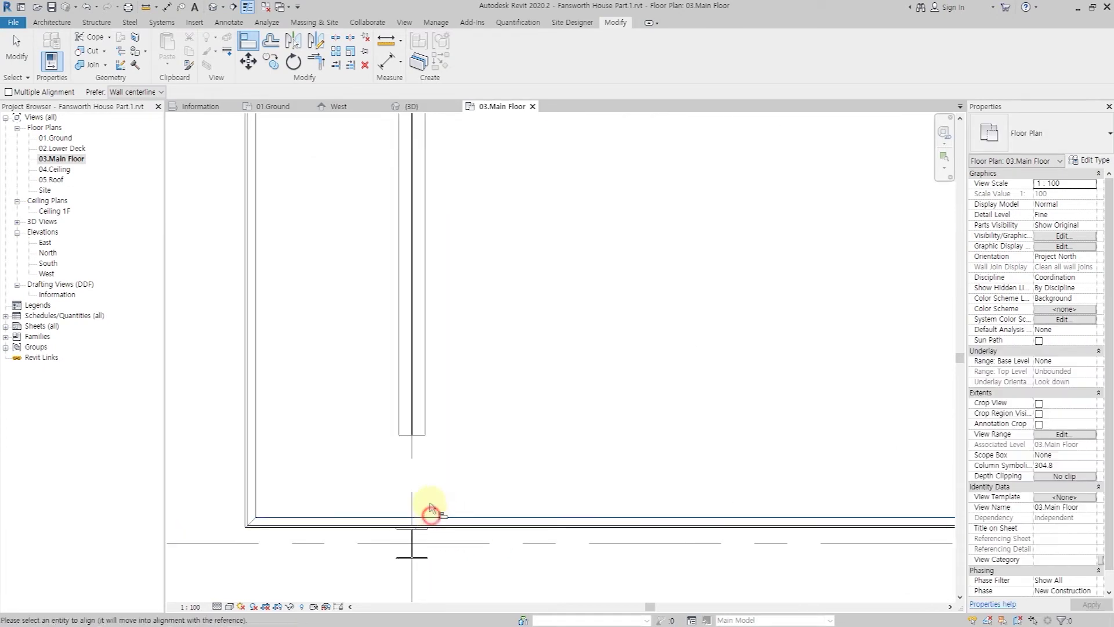
left_click(419, 440)
scroll(429, 418, "down", 3)
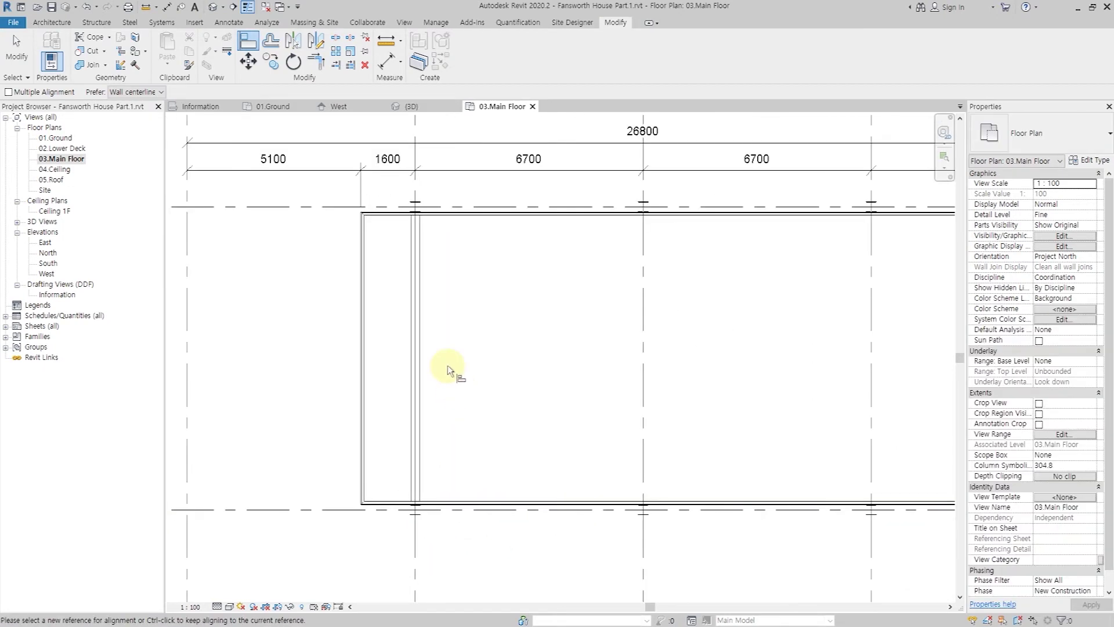
left_click(404, 24)
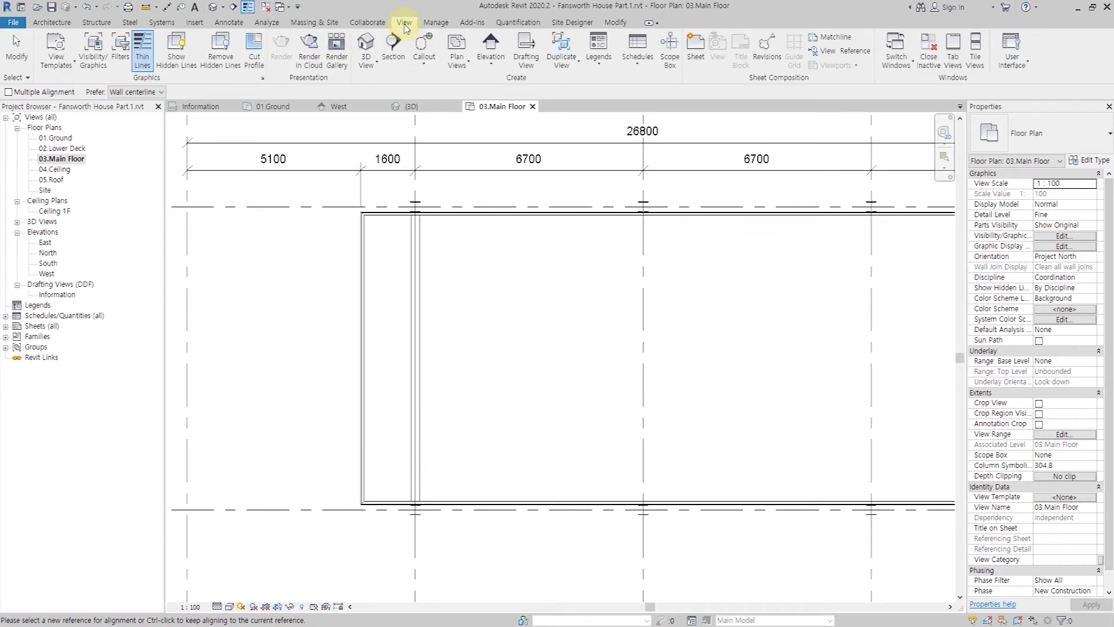
Step: Draw Section 1 from left of the frame to just past the X2 beam and open it
left_click(393, 47)
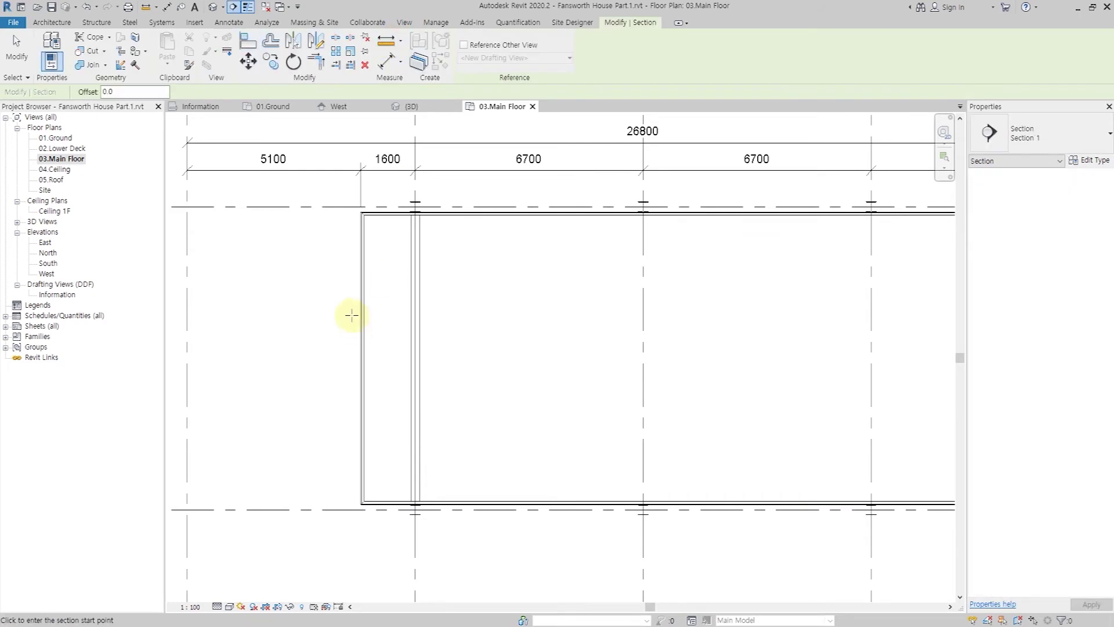
left_click(318, 328)
left_click(463, 328)
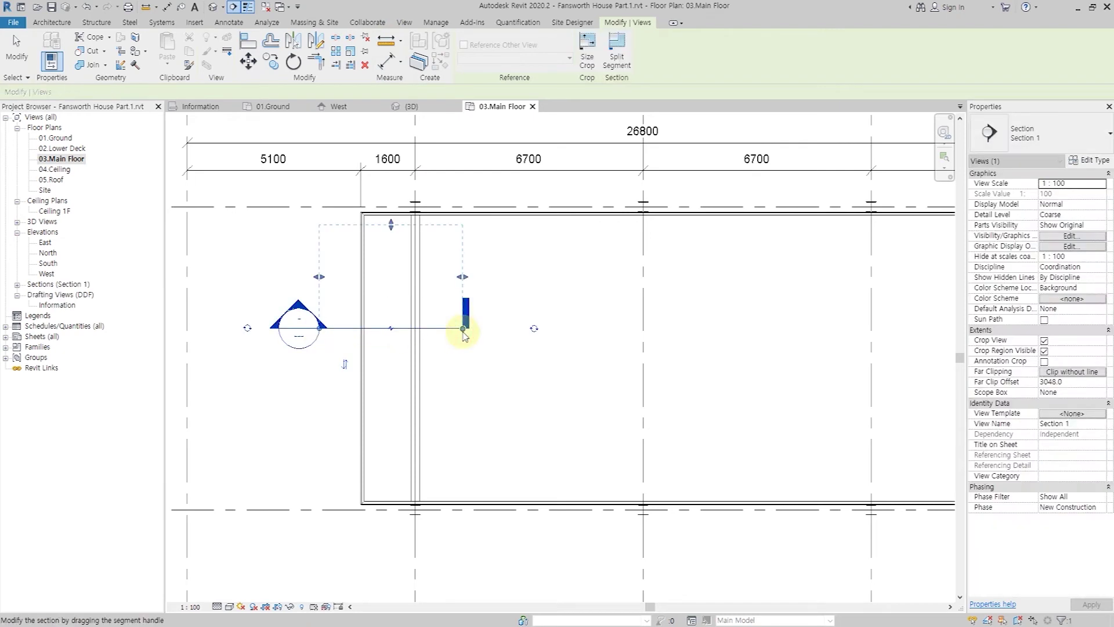
key("Escape")
left_click(332, 286)
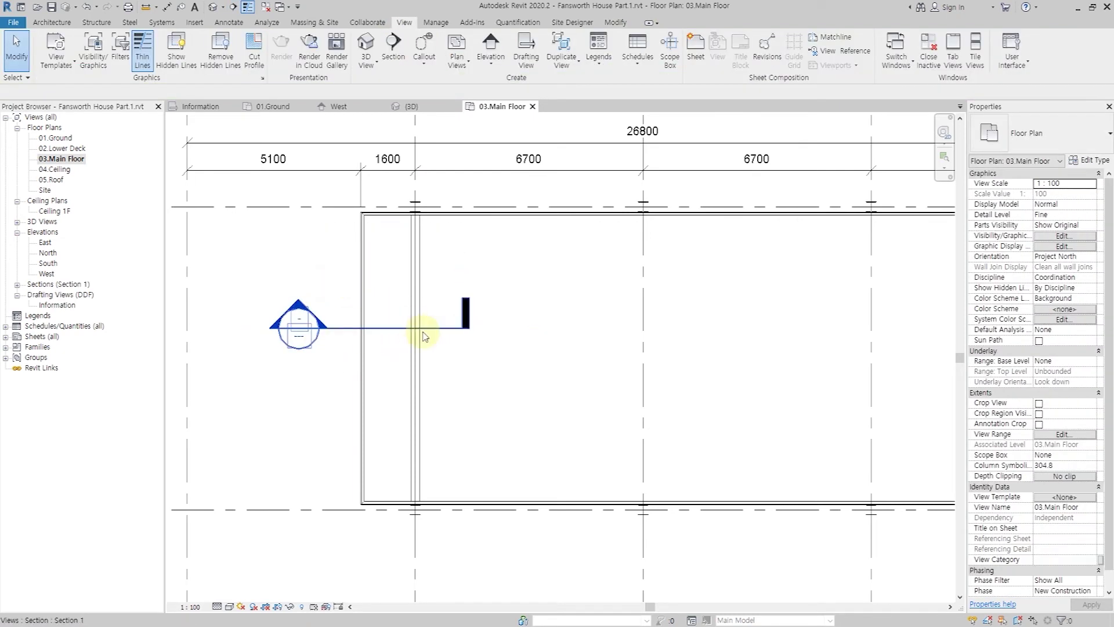
double_click(298, 309)
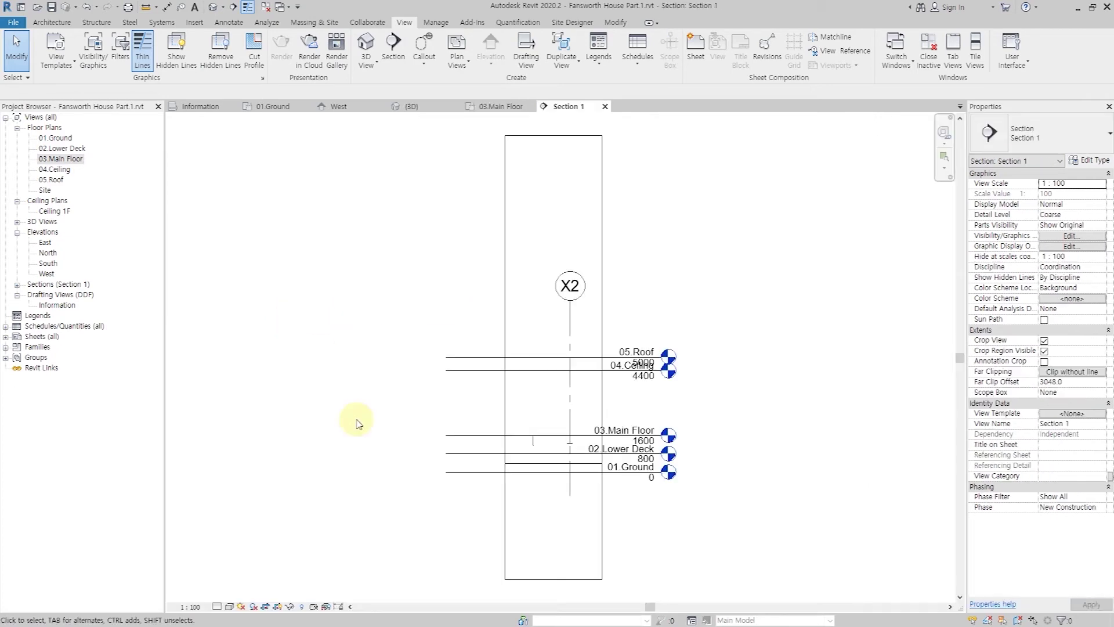
Step: Set the Section 1 view to Fine detail level
scroll(580, 479, "up", 6)
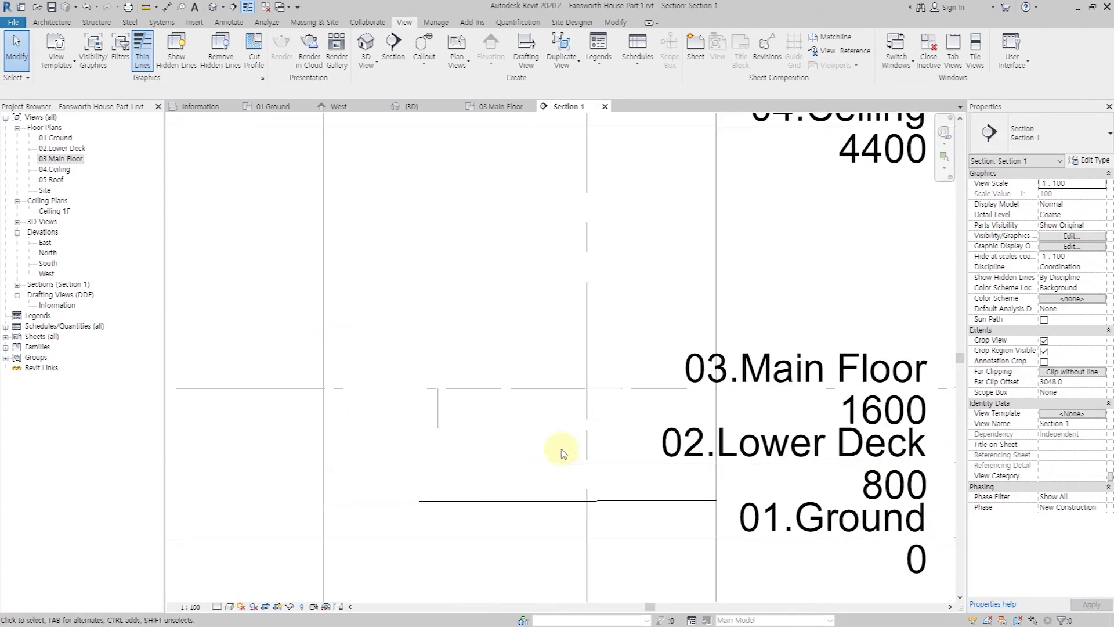
left_click(216, 607)
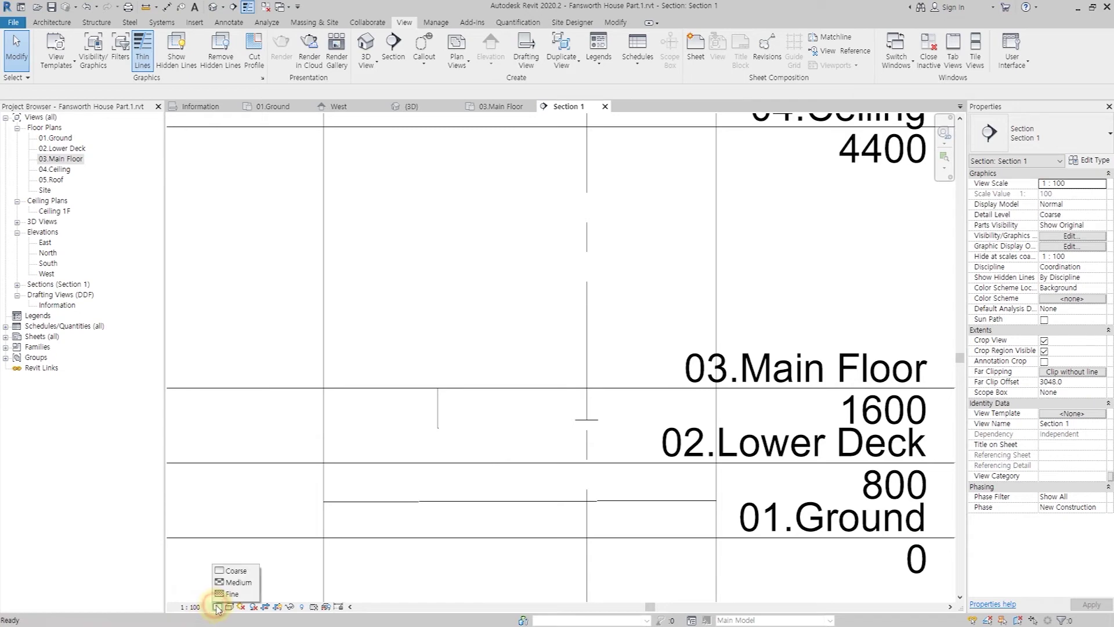
left_click(227, 594)
scroll(577, 435, "up", 2)
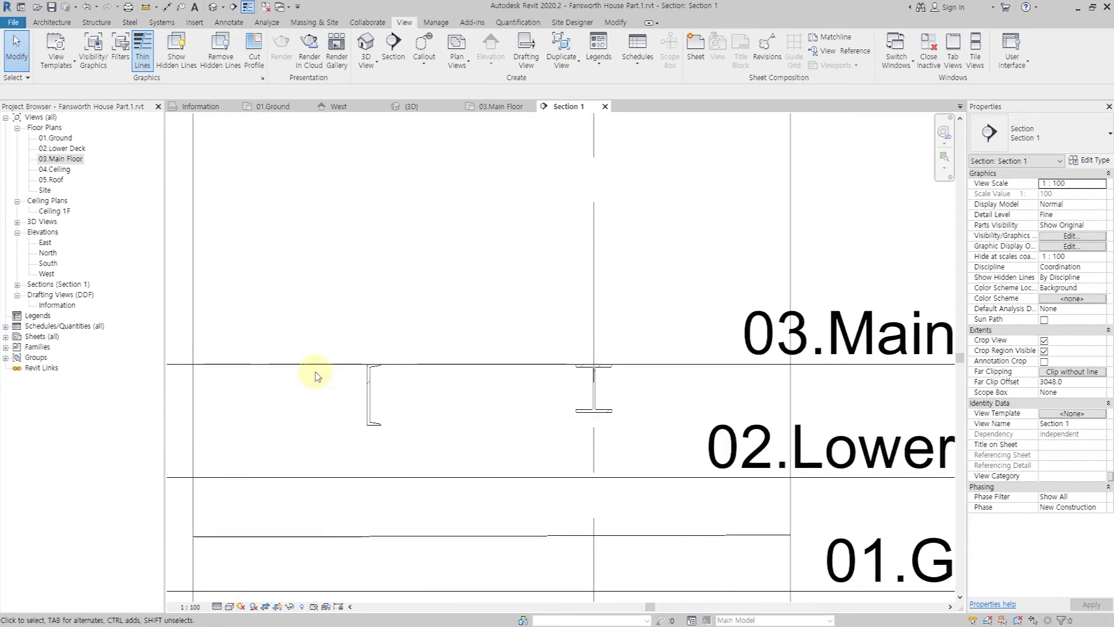
scroll(648, 428, "up", 1)
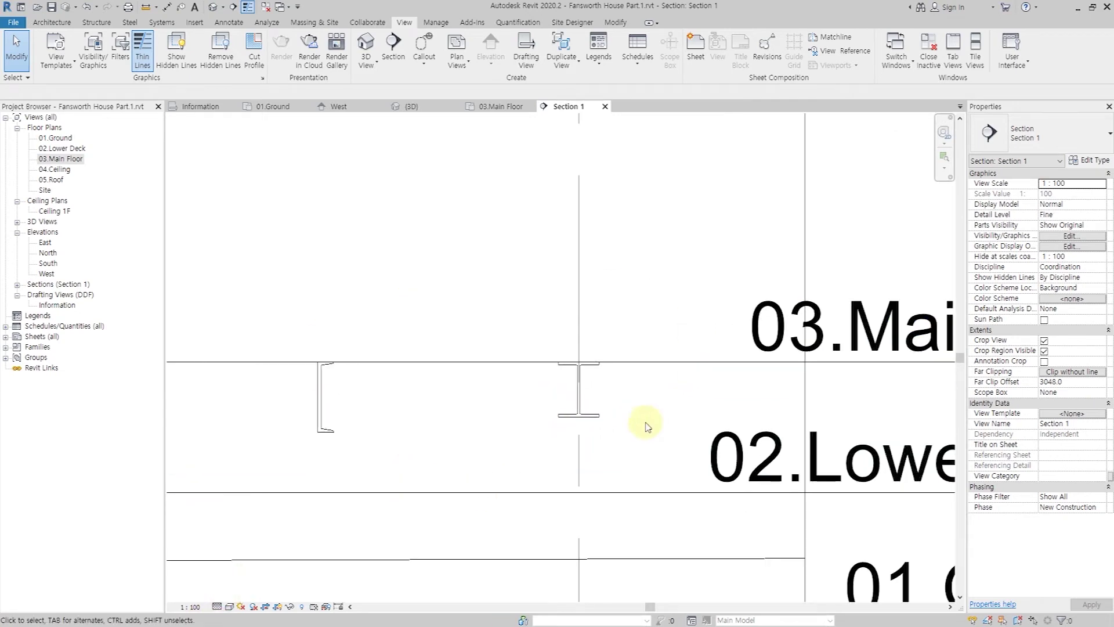
Step: Give the X2 H-beam a z Offset Value of -90
left_click(592, 415)
left_click(1053, 320)
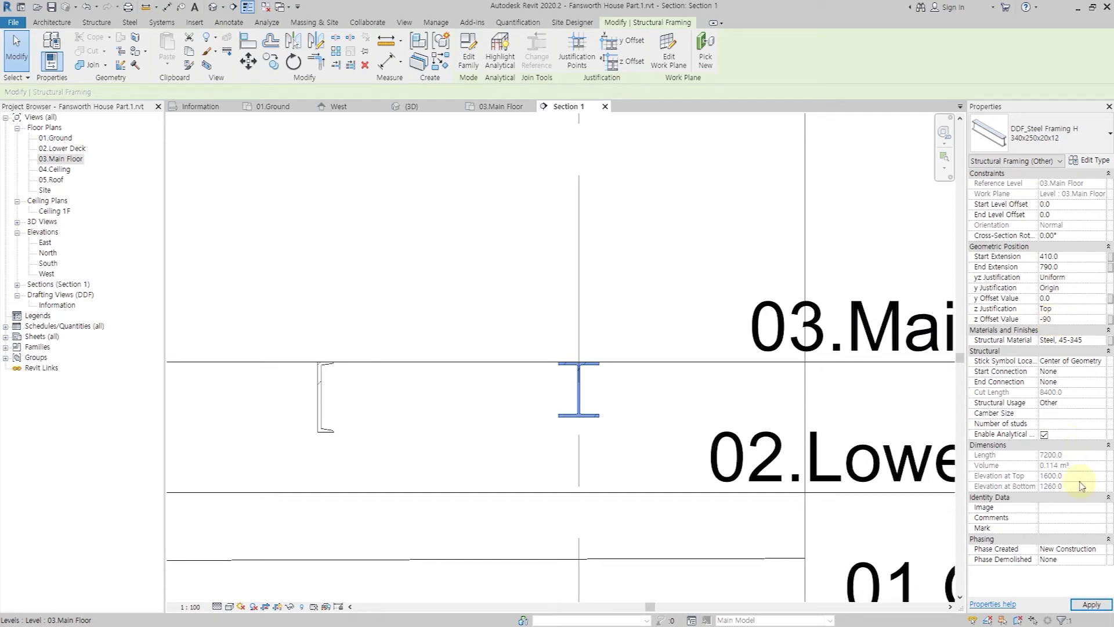
left_click(1103, 603)
left_click(654, 295)
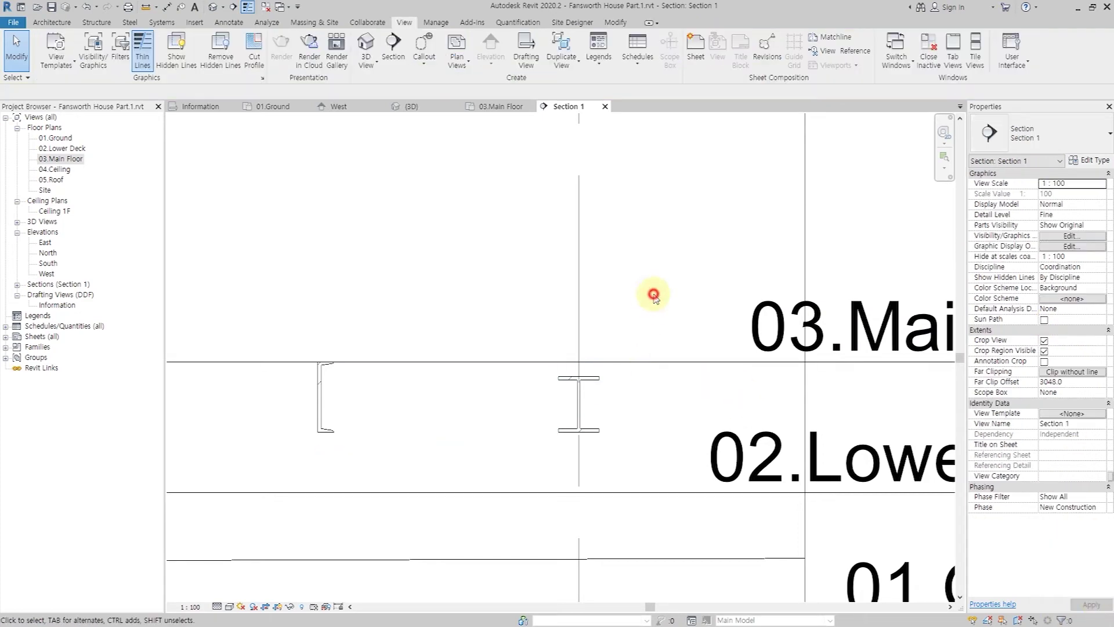
Step: Check the 90 drop with an aligned dimension (DI), then delete it
key("d")
key("i")
scroll(595, 365, "up", 2)
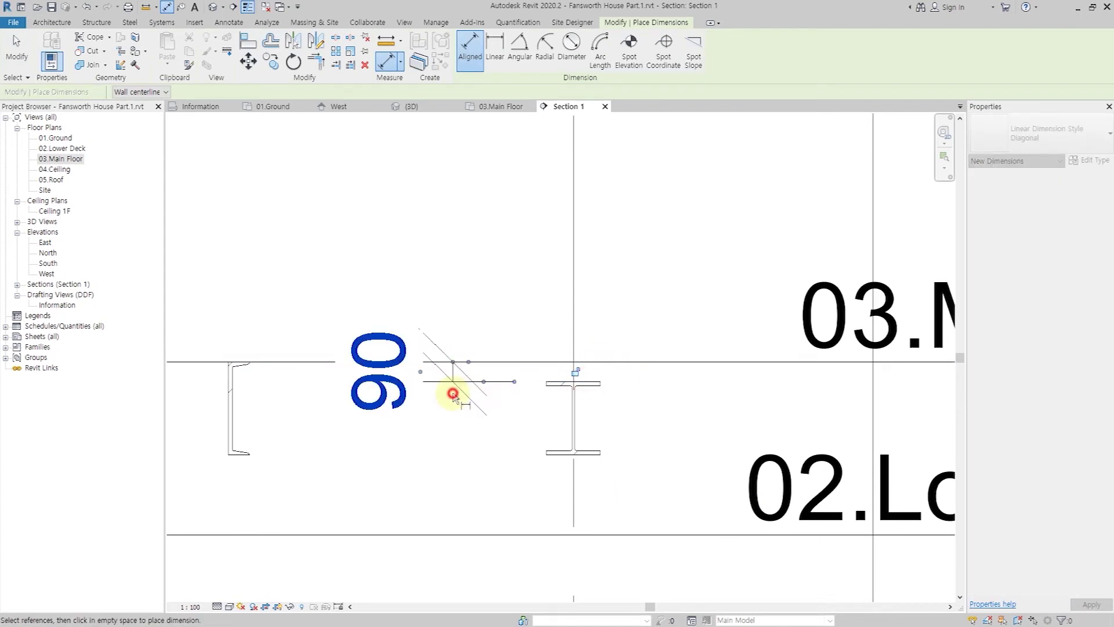
left_click(451, 390)
key("Escape")
key("Escape")
left_click(459, 378)
key("Delete")
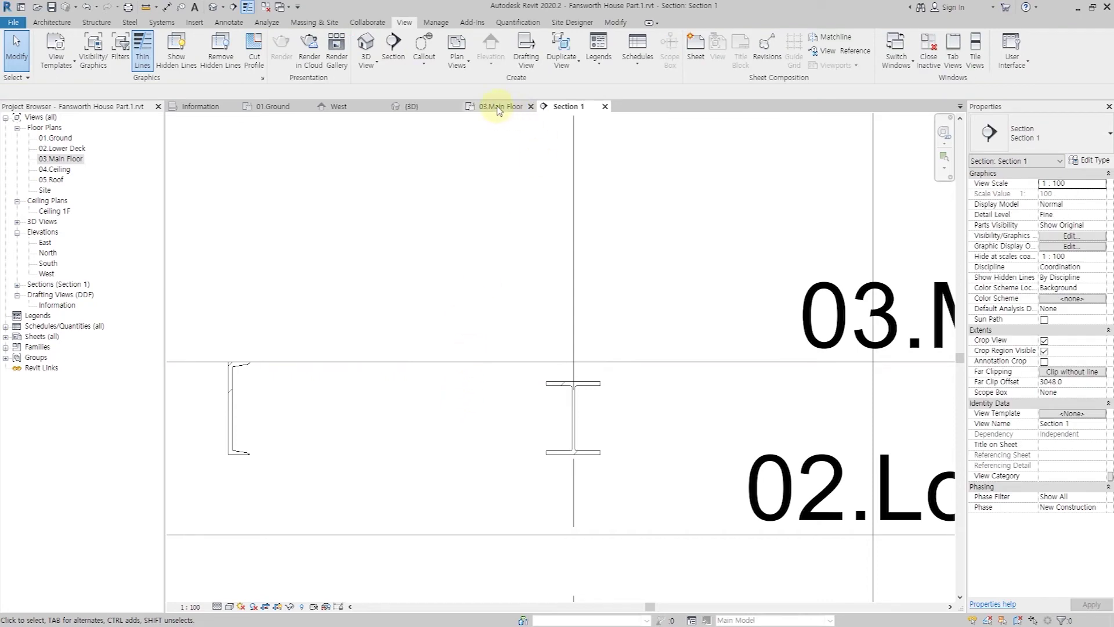
Step: On 03.Main Floor, delete the Section 1 line and its view
left_click(503, 107)
left_click(380, 336)
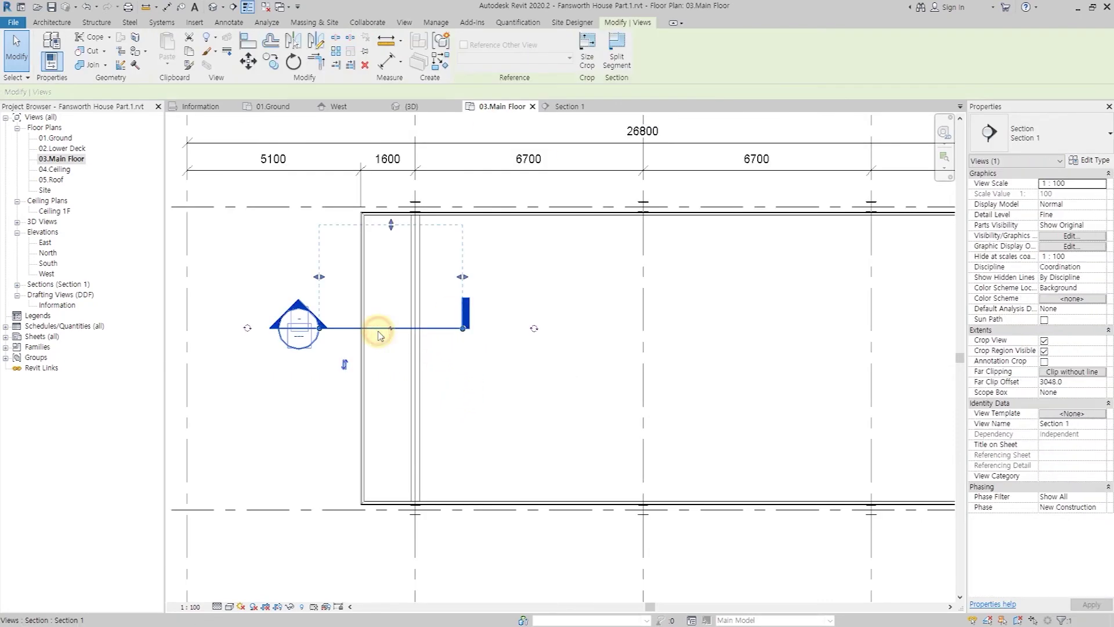
key("Delete")
left_click(598, 356)
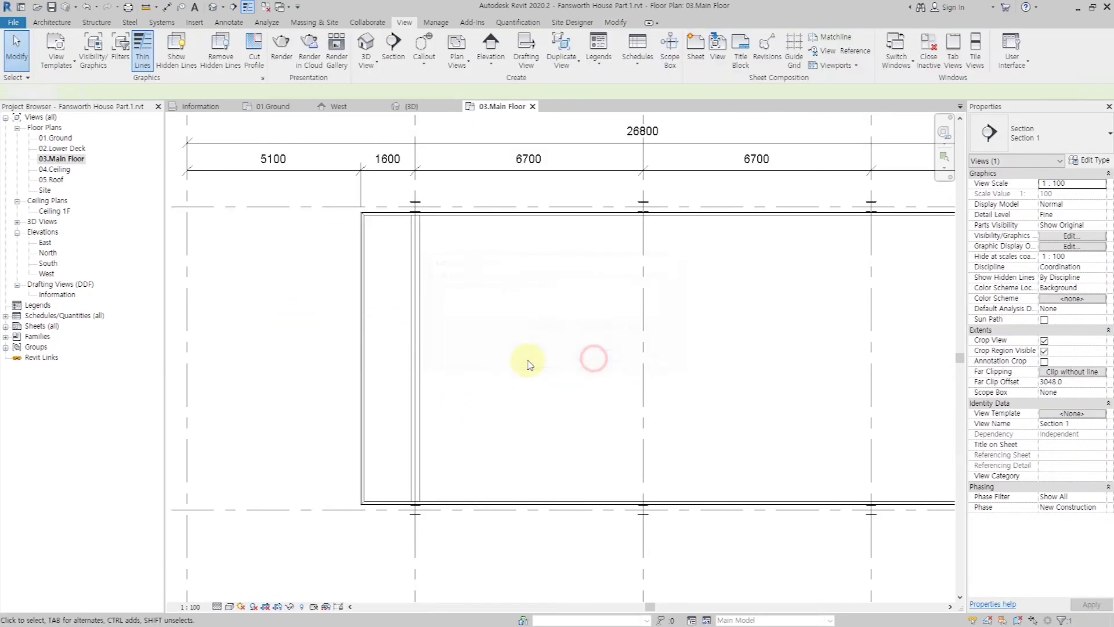
Step: Copy the steel beam to four positions across the X2–X3 bay
left_click(417, 312)
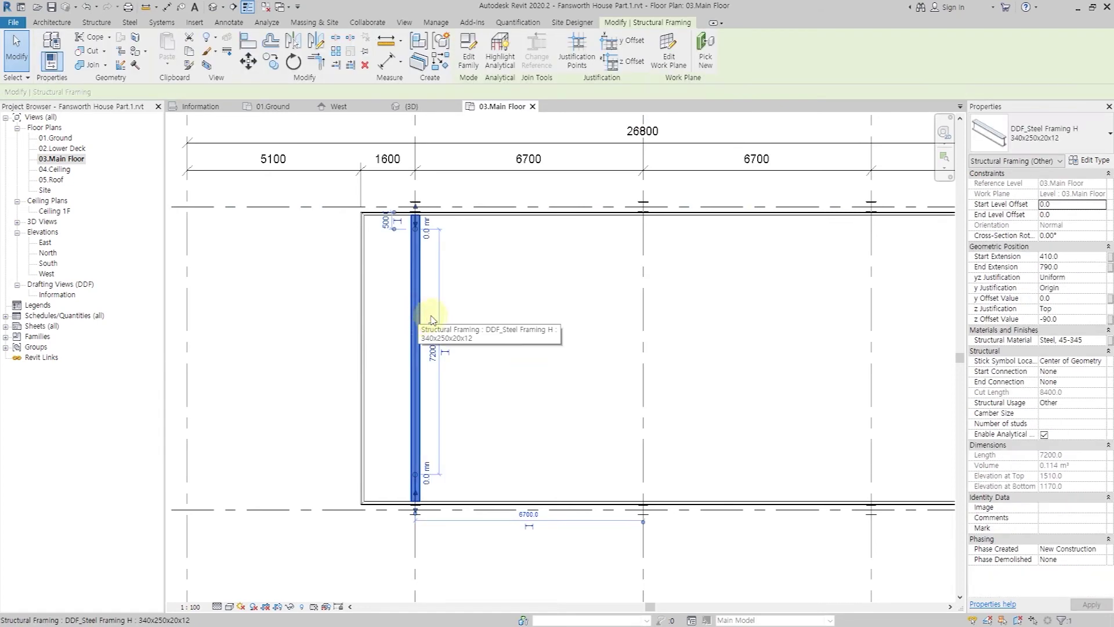
left_click(271, 60)
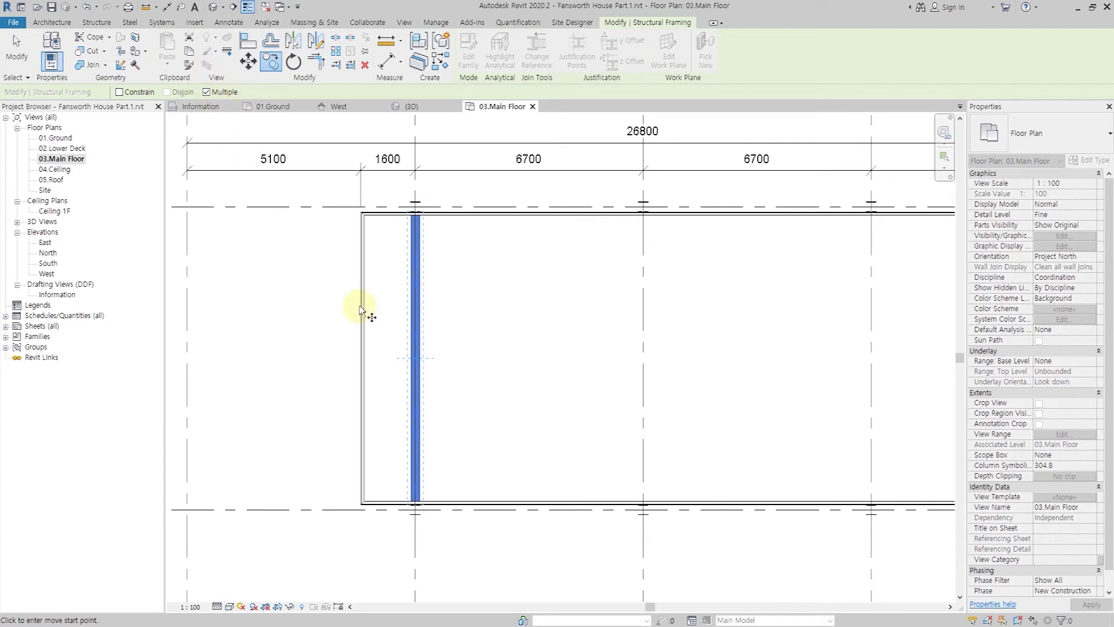
left_click(453, 359)
left_click(493, 358)
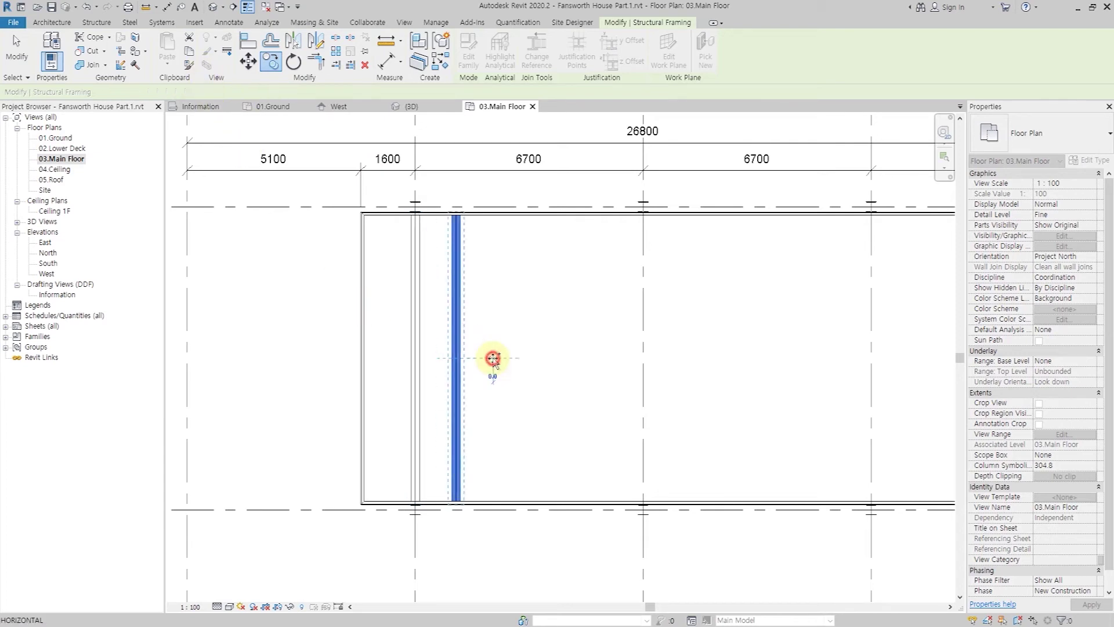
left_click(523, 356)
left_click(567, 357)
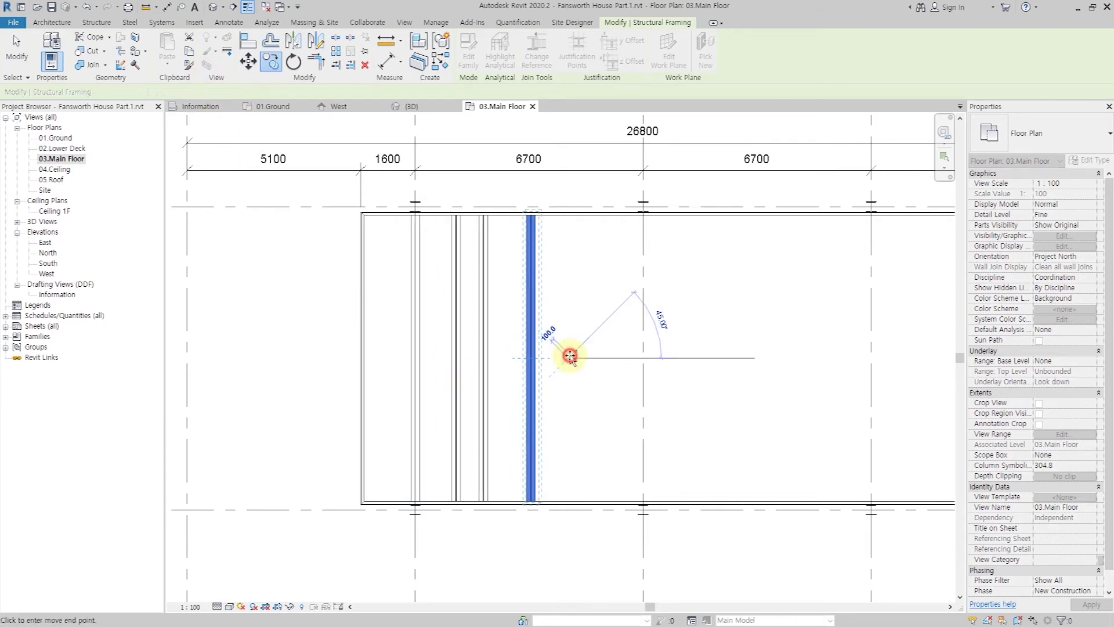
left_click(604, 357)
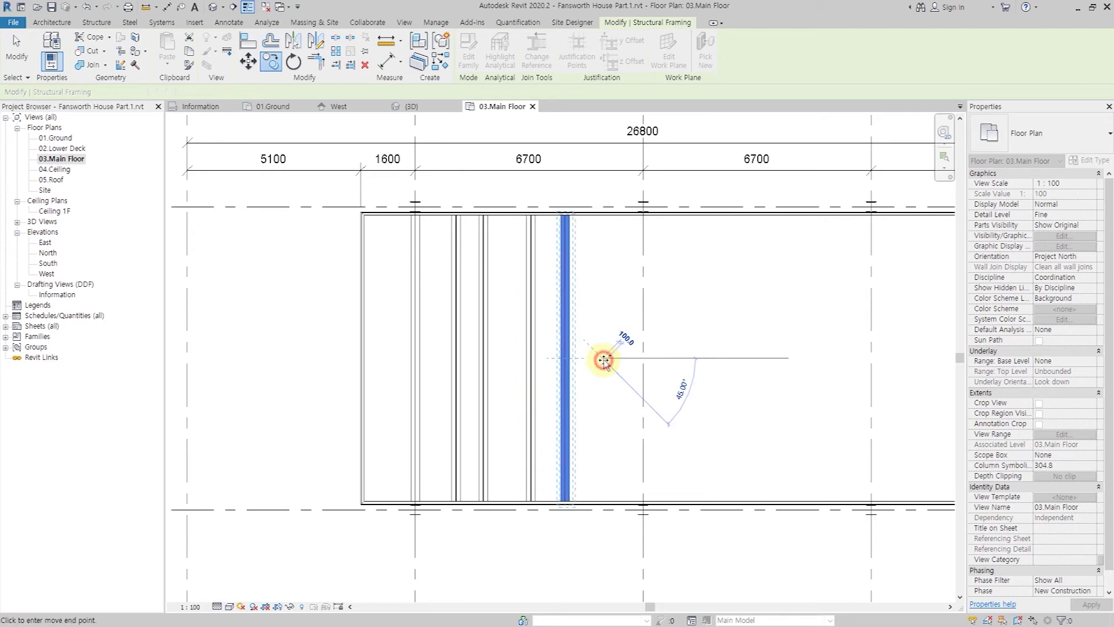
key("Escape")
key("Escape")
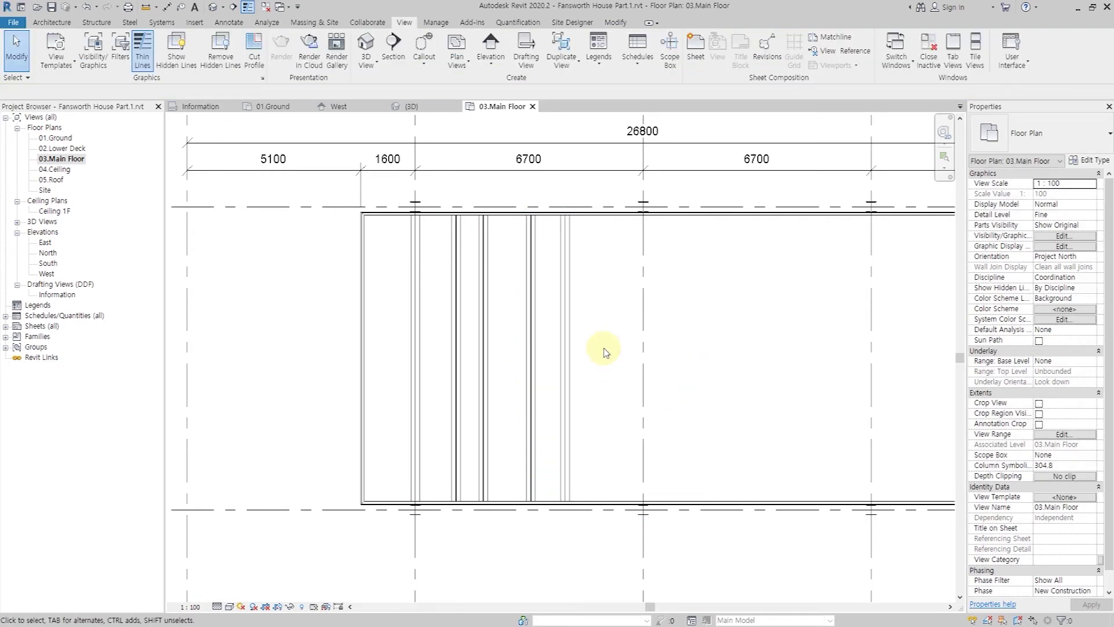
Step: Align the rightmost beam copy to the grid line
left_click(572, 325)
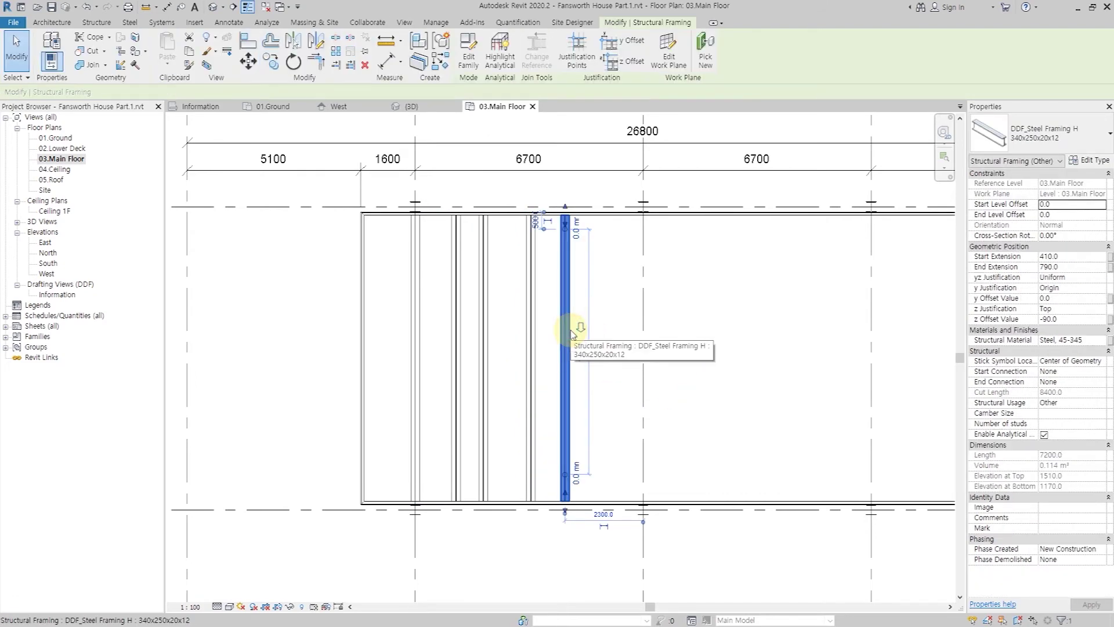
left_click(246, 45)
left_click(642, 292)
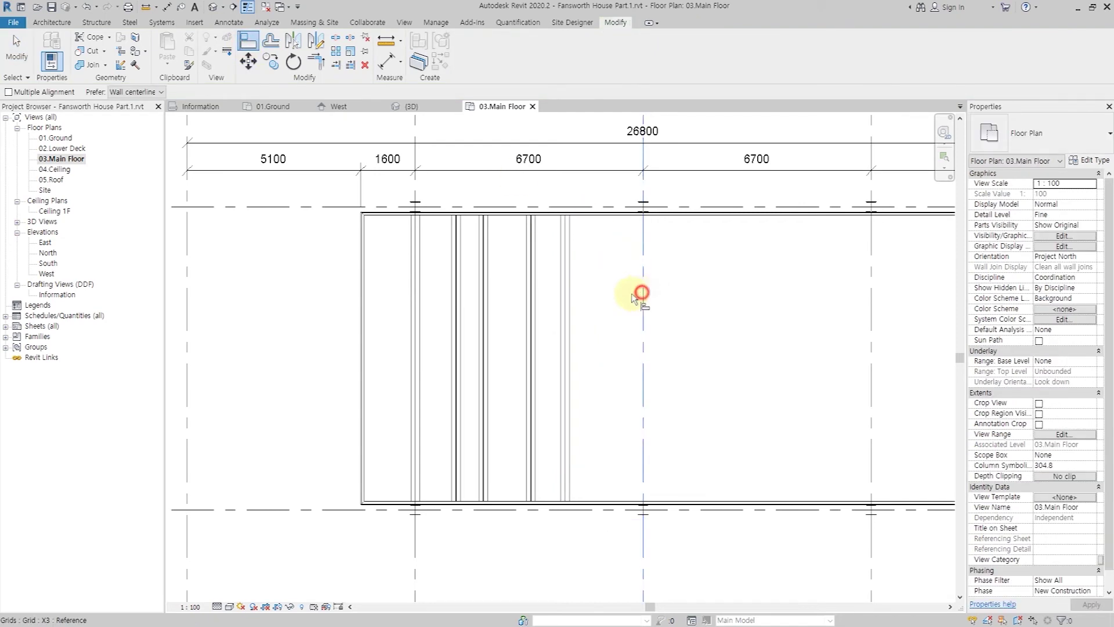
Step: Dimension from grid to grid through the bay's beams and set it to EQ
scroll(614, 418, "up", 1)
middle_click_drag(613, 418, 580, 375)
key("Escape")
key("Escape")
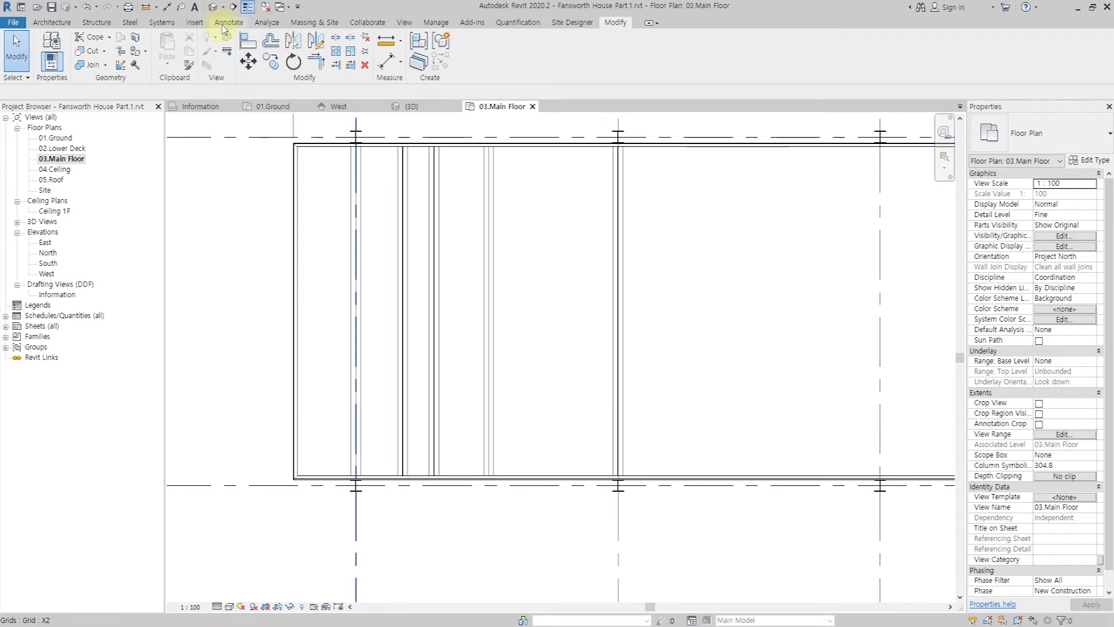
left_click(225, 23)
left_click(48, 46)
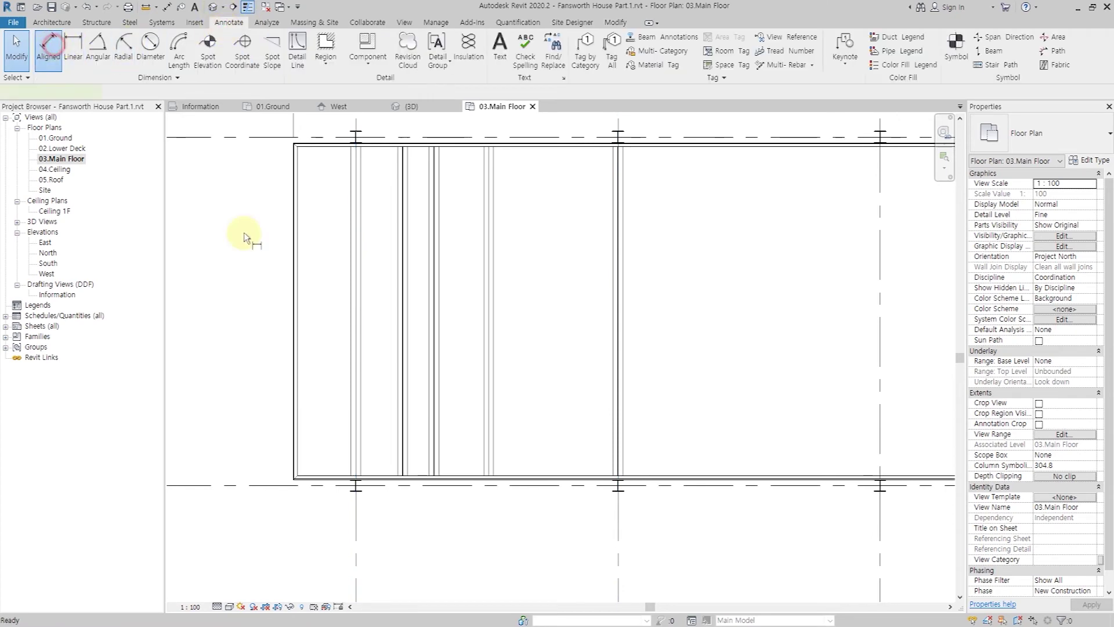
left_click(347, 234)
left_click(403, 245)
left_click(435, 248)
left_click(490, 248)
left_click(621, 261)
middle_click_drag(540, 315, 507, 457)
left_click(507, 457)
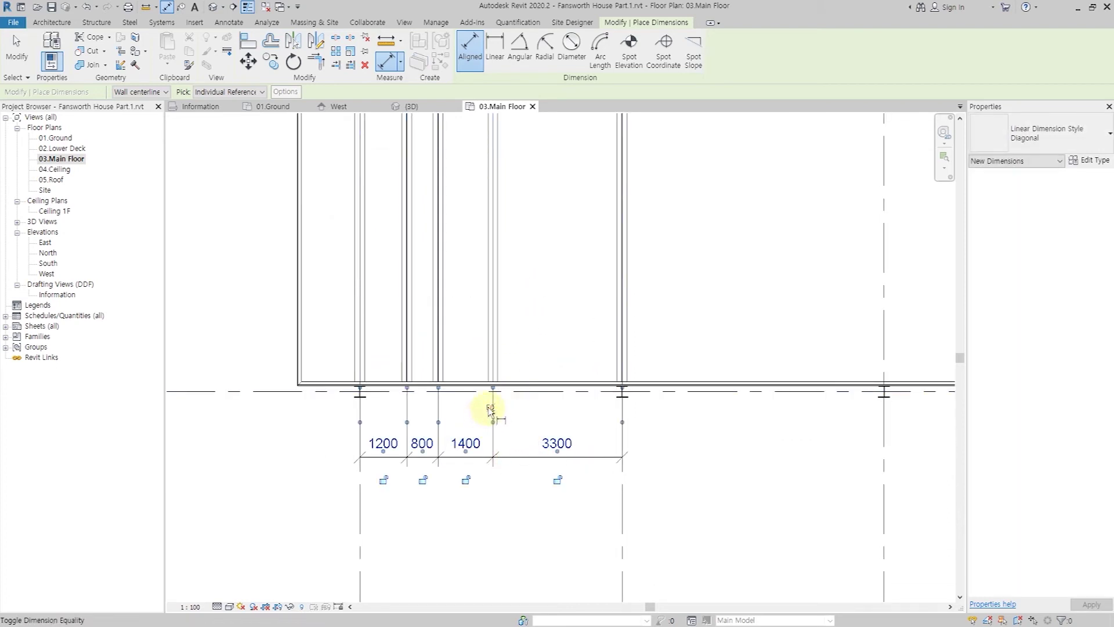
left_click(490, 410)
Step: Delete the EQ dimension, unconstraining the beams so they keep their equal spacing
left_click(518, 507)
scroll(518, 509, "down", 1)
key("Escape")
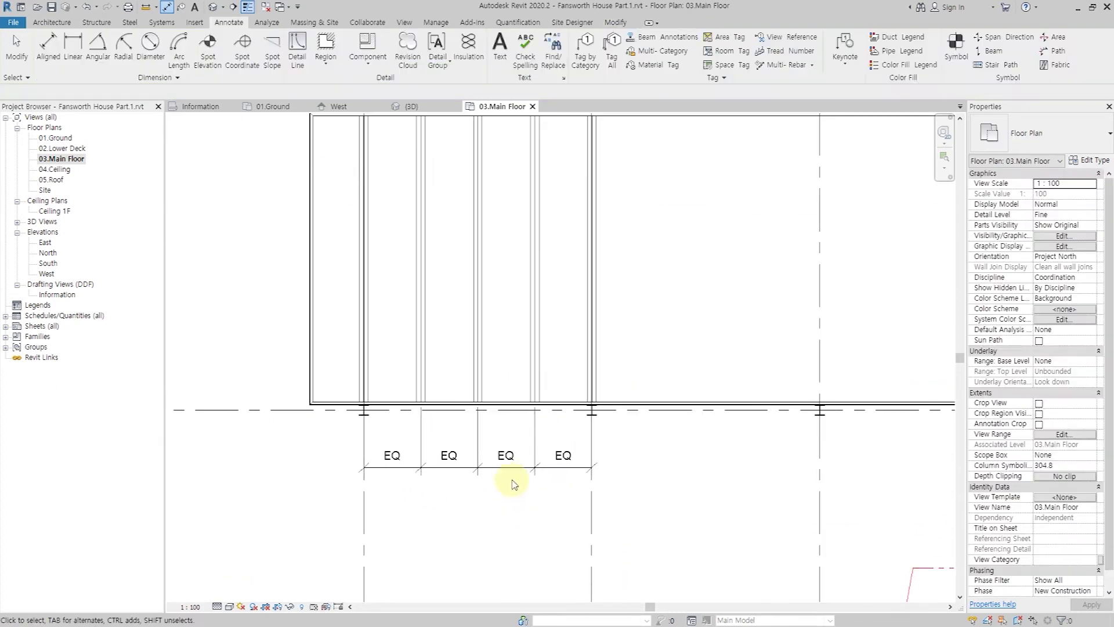
left_click(484, 471)
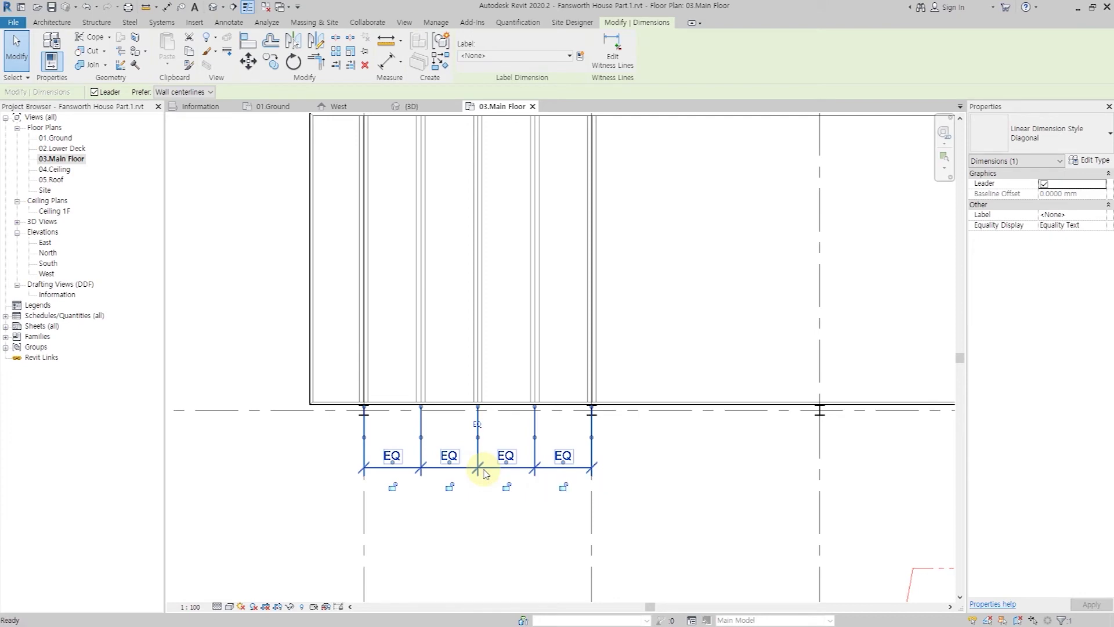
key("Delete")
left_click(906, 613)
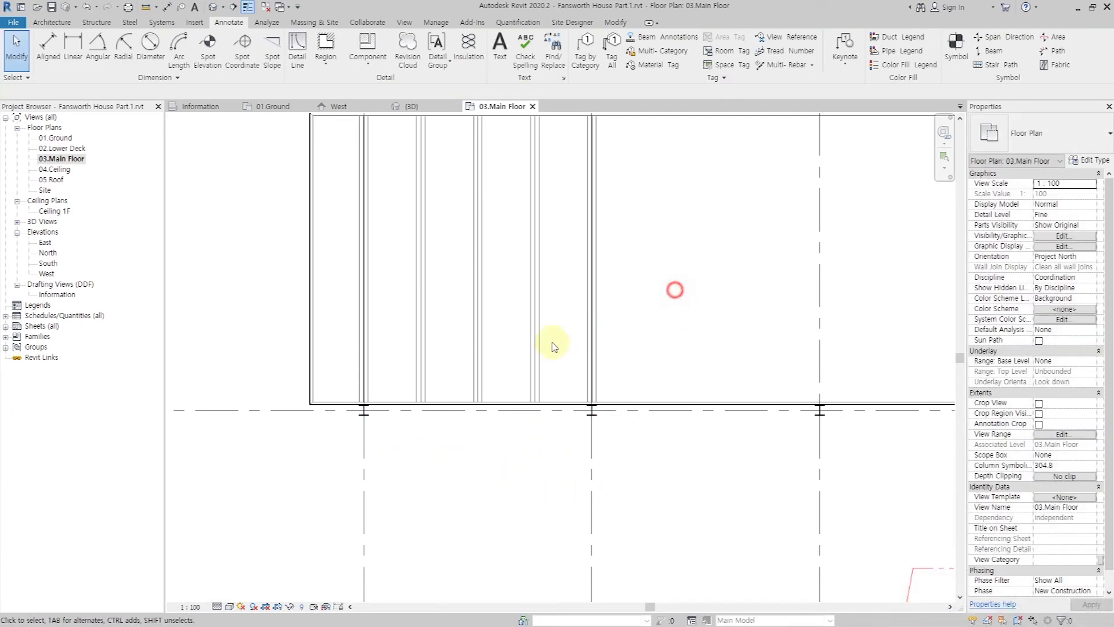
middle_click_drag(559, 348, 535, 468)
left_click(546, 282)
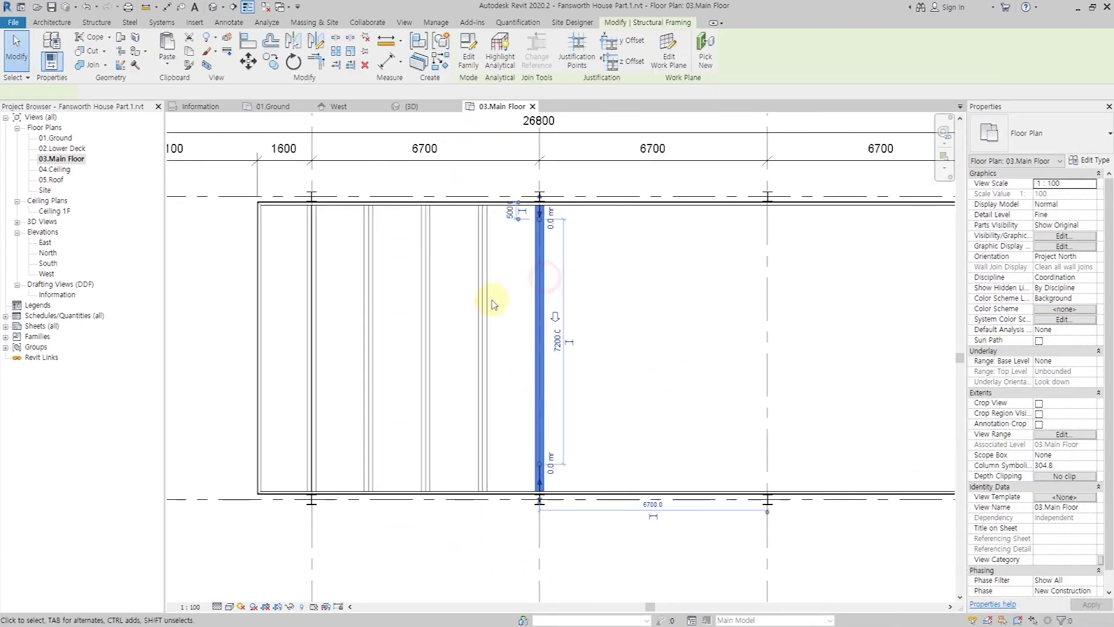
Step: Copy the four joists from grid X3 into the X3–X4 and X4–X5 bays
left_click(482, 304, "ctrl")
left_click(425, 311, "ctrl")
left_click(368, 311, "ctrl")
left_click(284, 70)
scroll(316, 171, "down", 2)
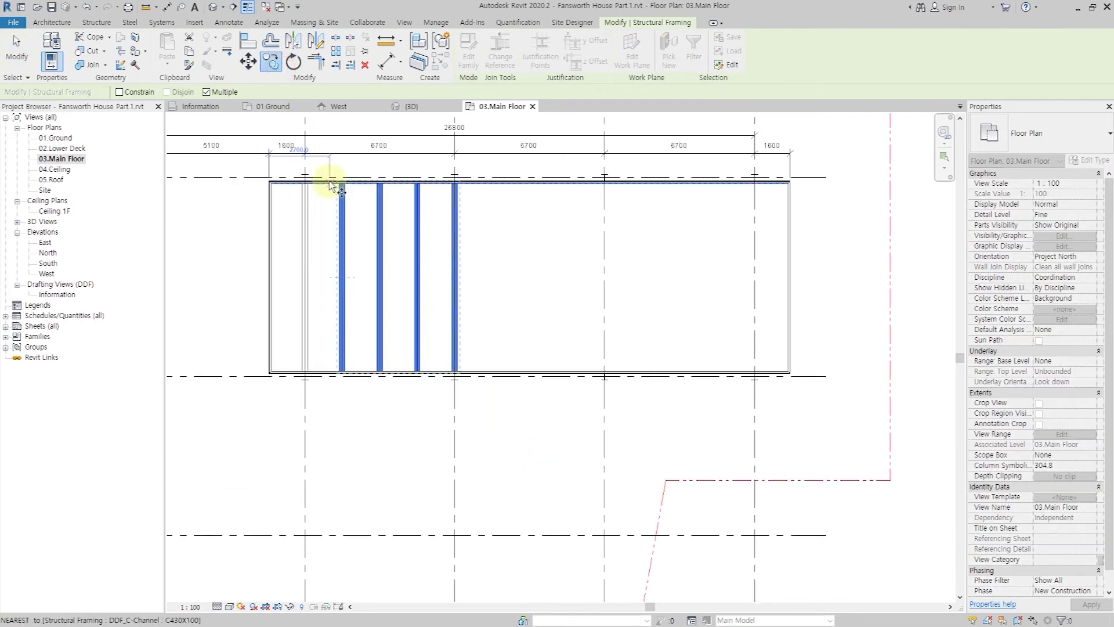
left_click(457, 418)
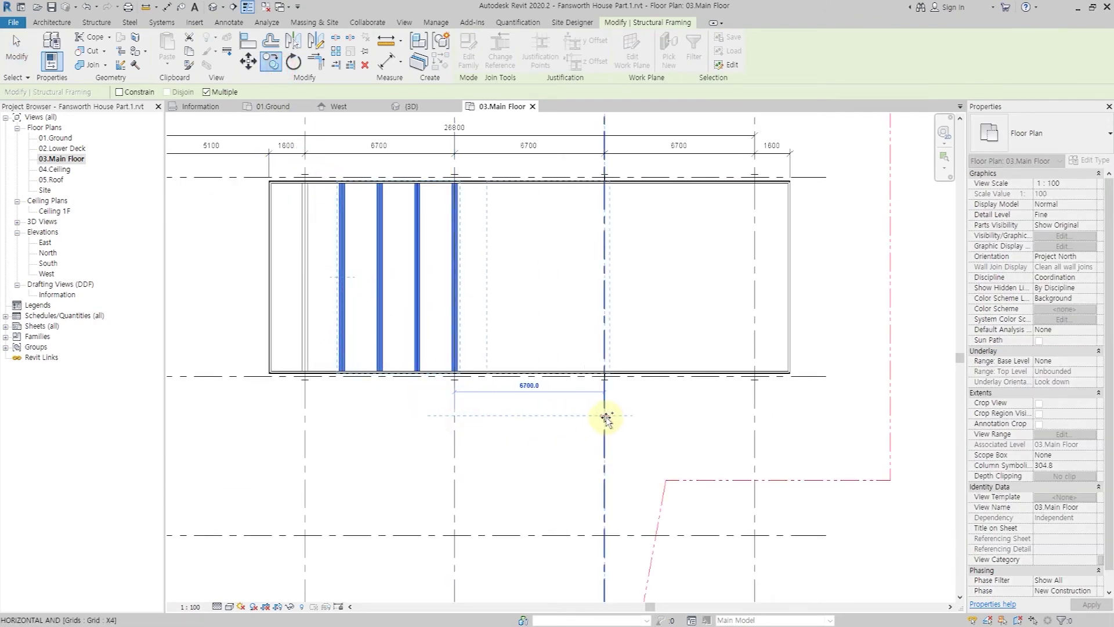
left_click(605, 418)
left_click(754, 415)
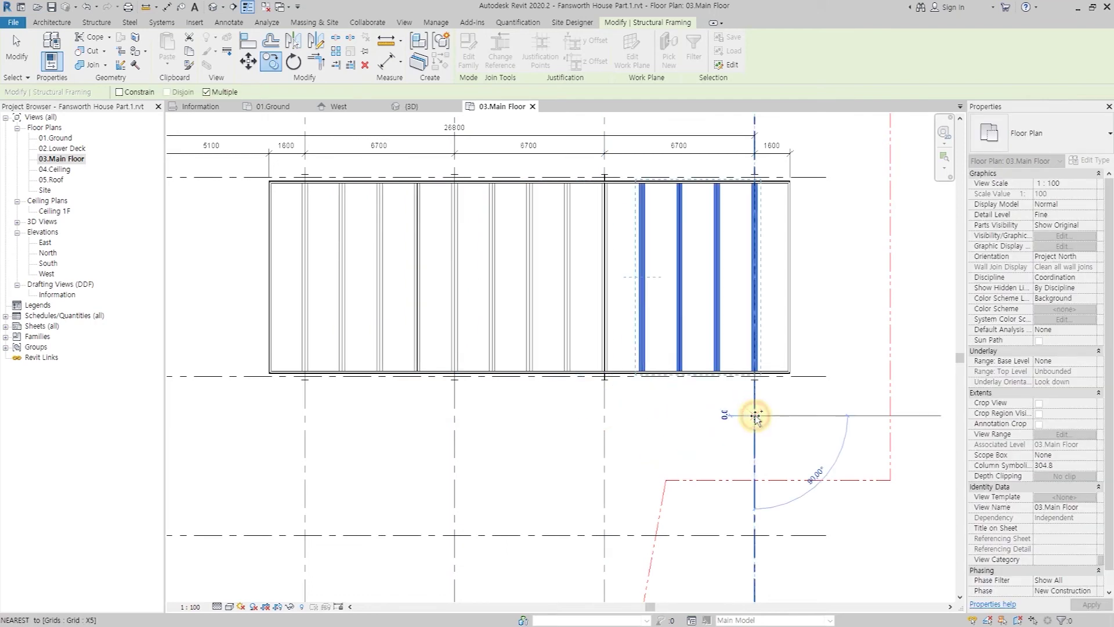
key("Escape")
key("Escape")
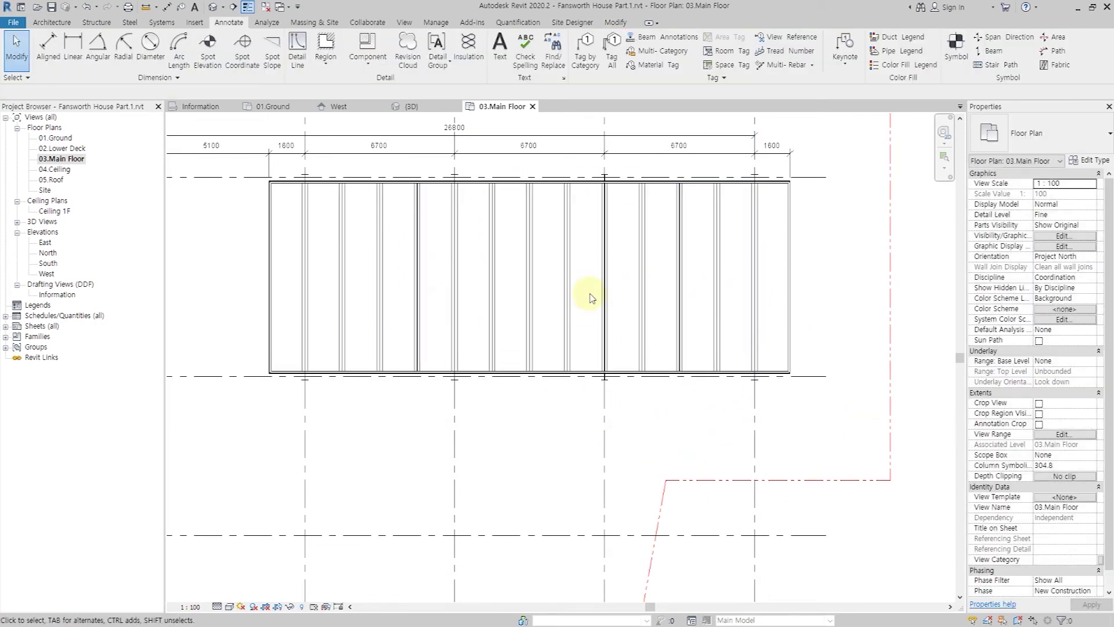
left_click(82, 148)
Step: Open the 02.Lower Deck plan at Fine detail level
double_click(67, 151)
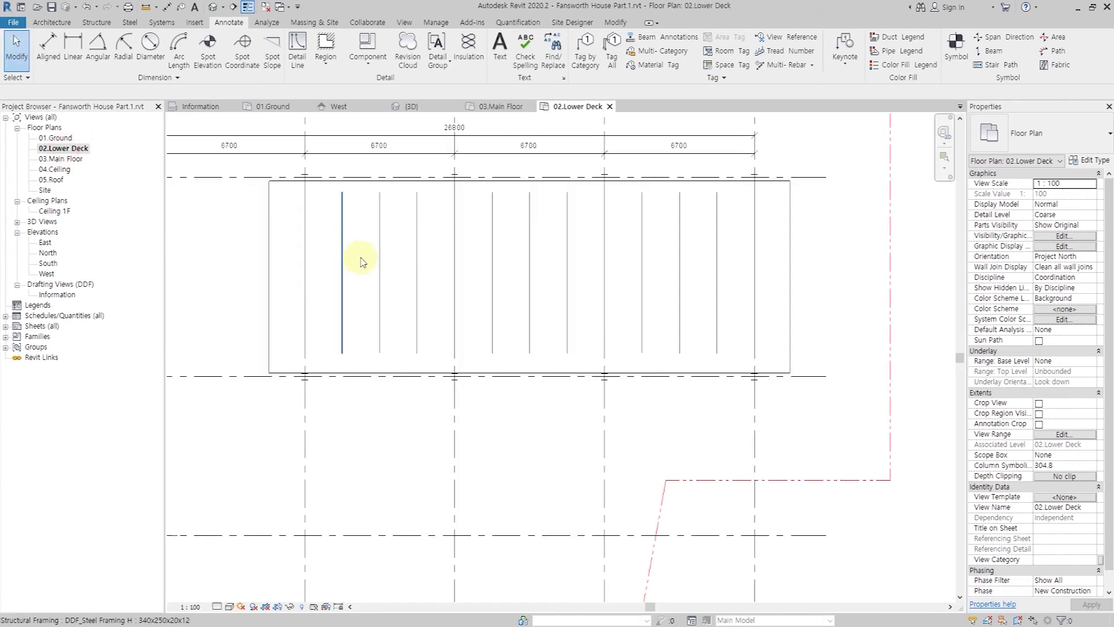
middle_click_drag(394, 368, 531, 365)
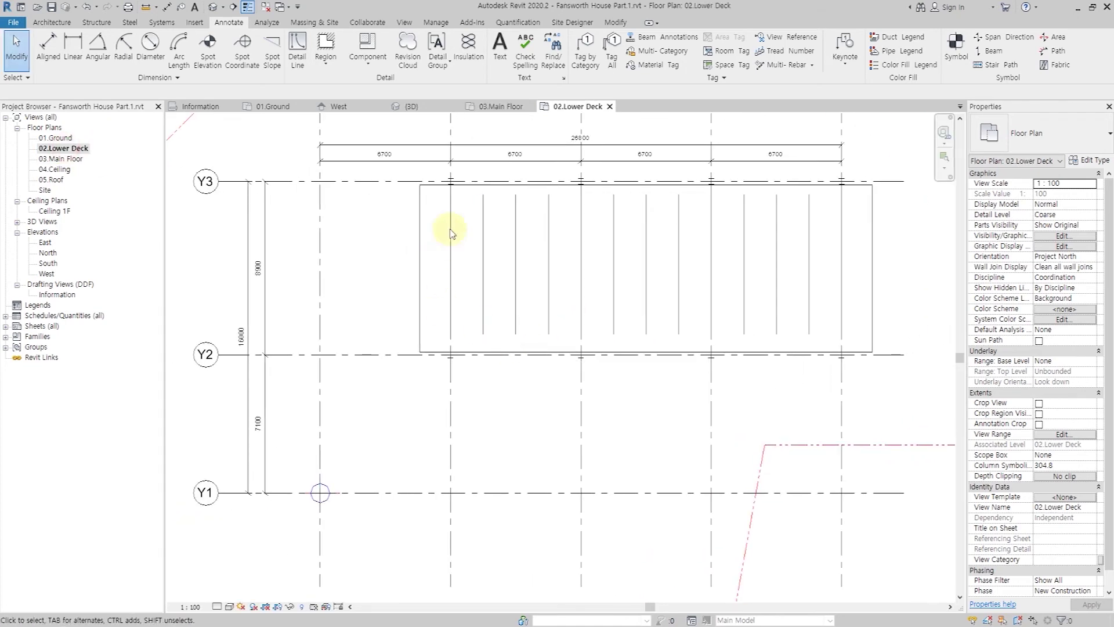
left_click(217, 606)
left_click(229, 598)
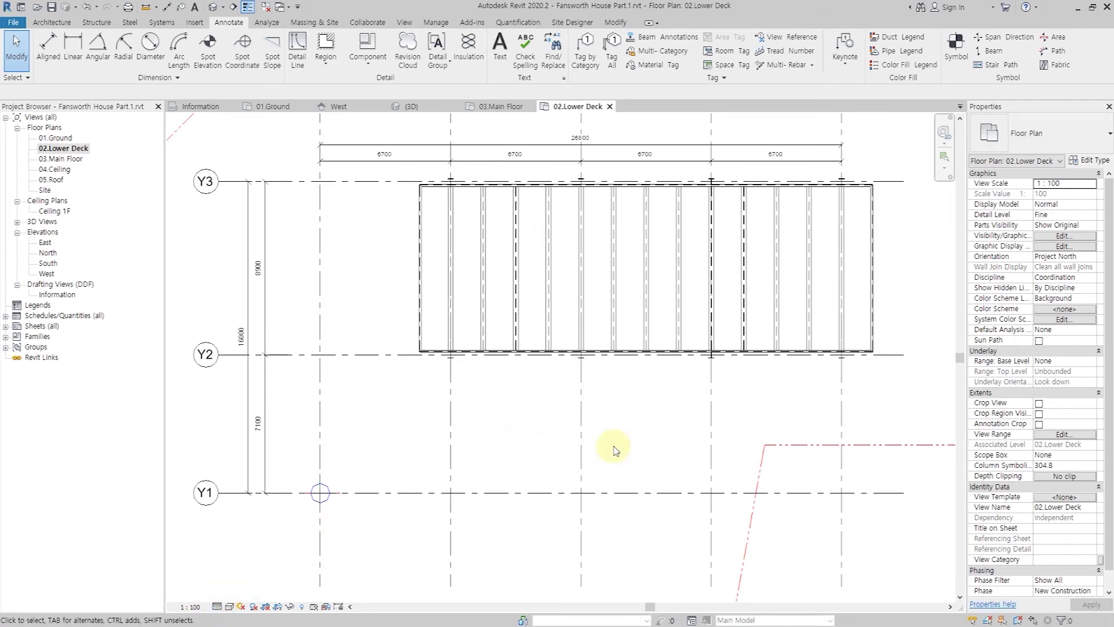
Step: Apply the view range with a -500 view depth offset and zoom toward grid Y1
left_click(1051, 435)
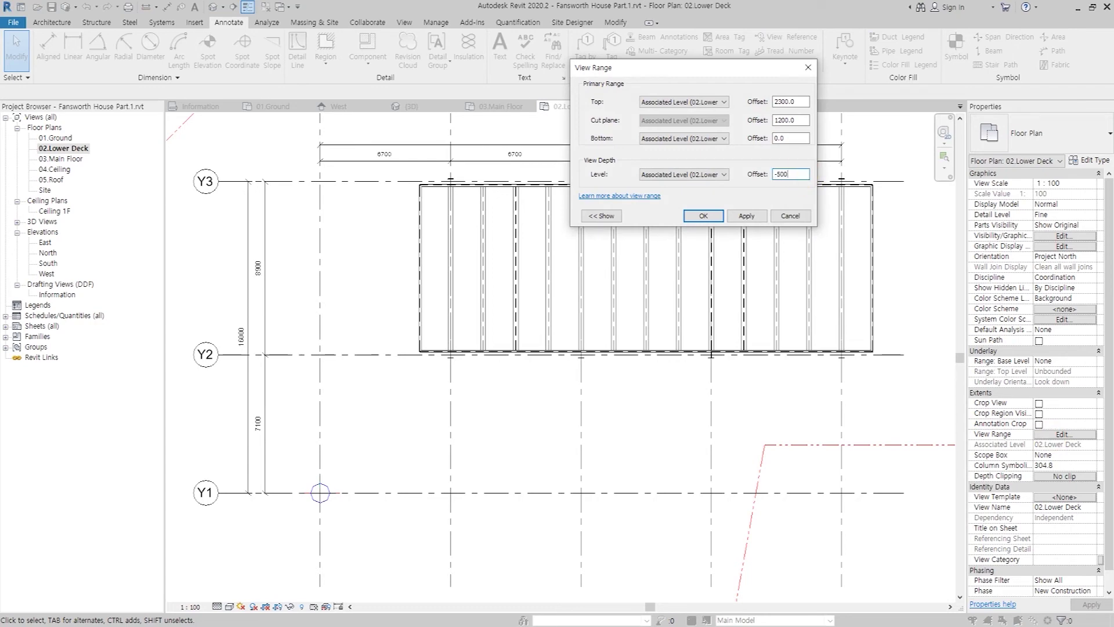
left_click(704, 215)
left_click(480, 408)
scroll(364, 497, "up", 2)
scroll(461, 487, "up", 2)
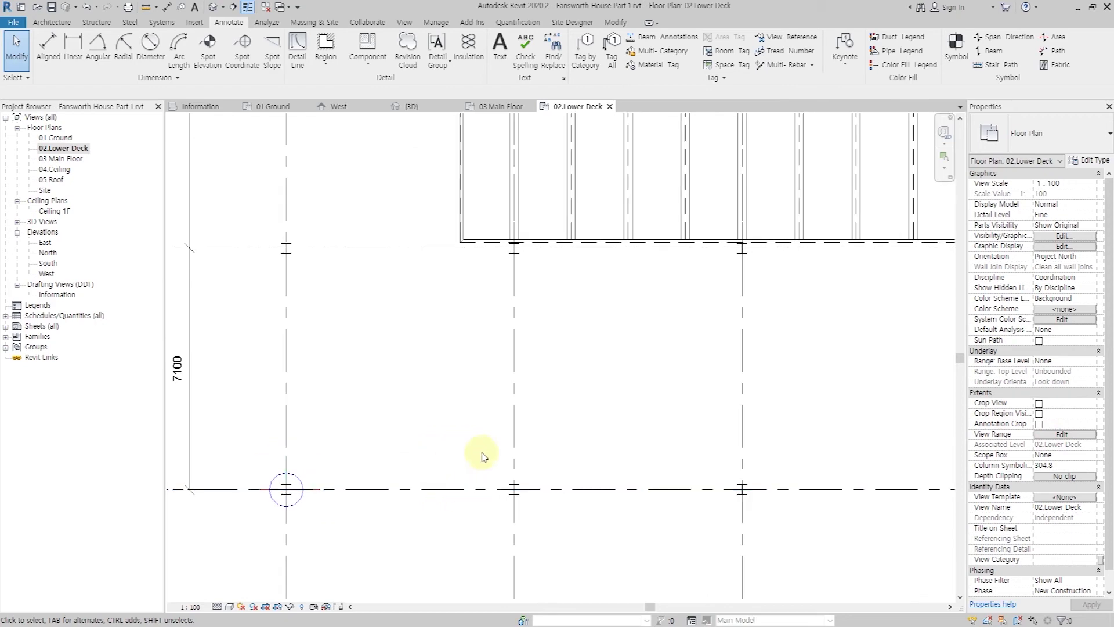
scroll(487, 452, "left", 1, "shift")
left_click(97, 22)
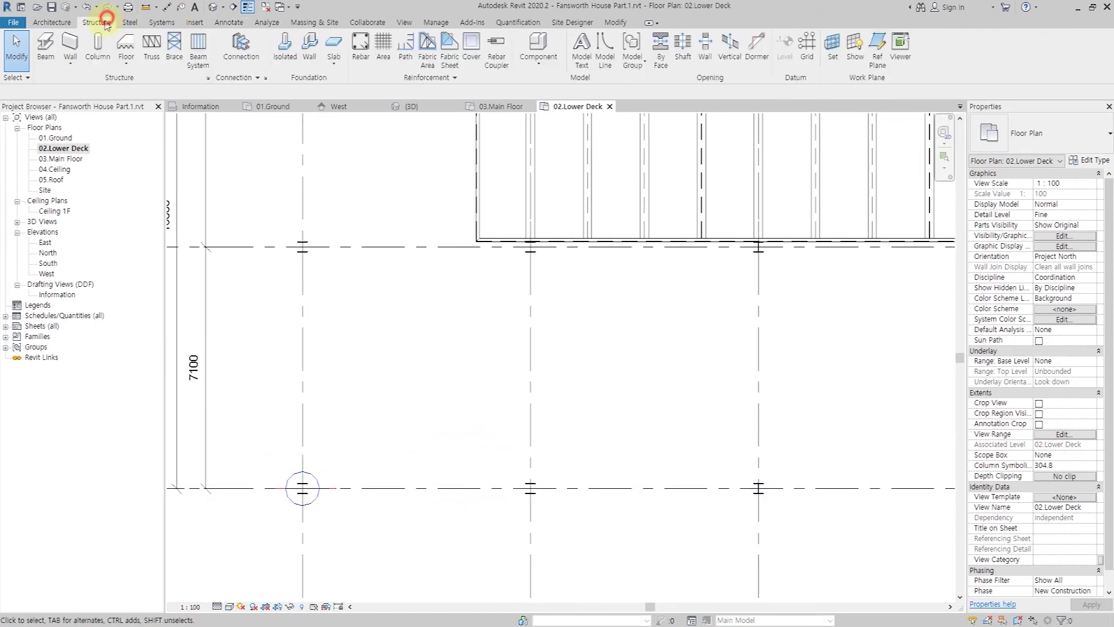
Step: Chain-draw four C-Channel C430X100 beams around the deck between grids Y1 and Y2
left_click(47, 50)
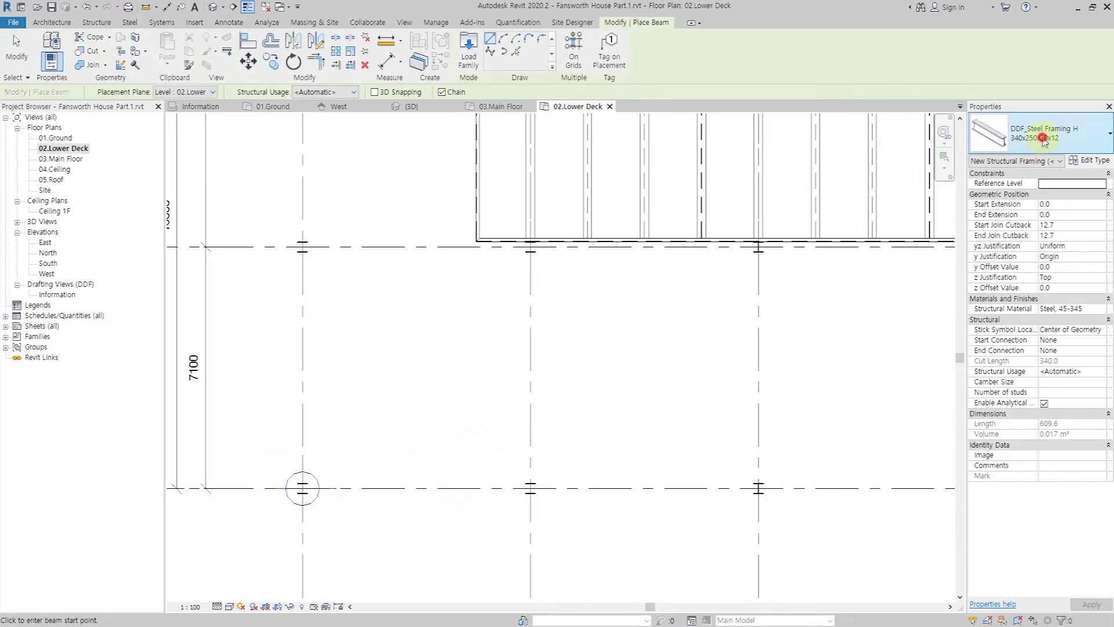
left_click(1044, 142)
left_click(1033, 197)
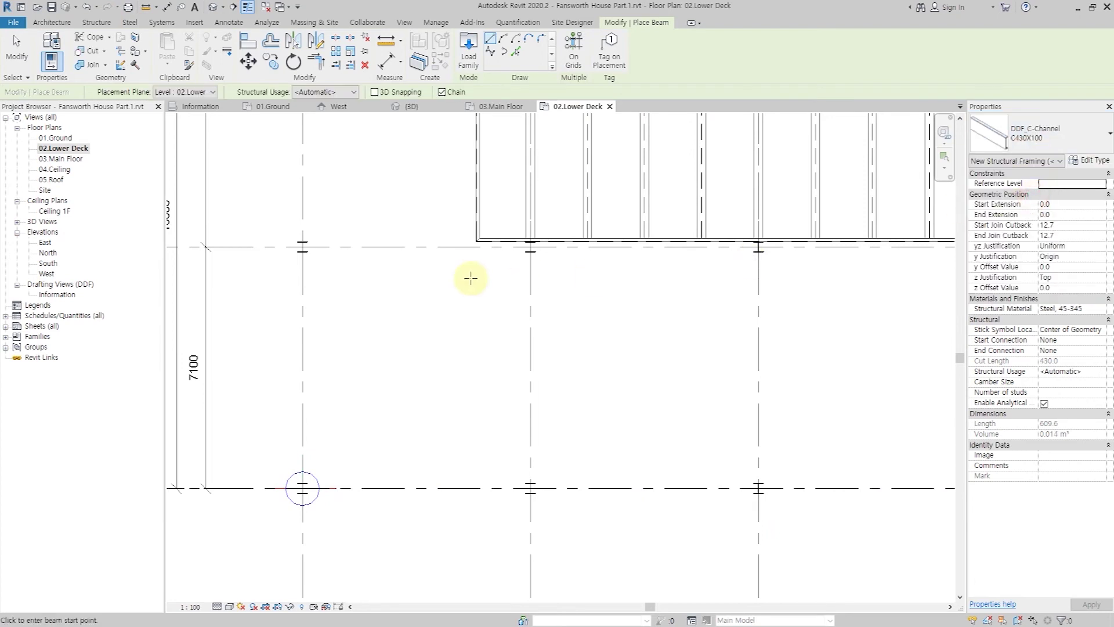
scroll(469, 276, "down", 2)
left_click(299, 275)
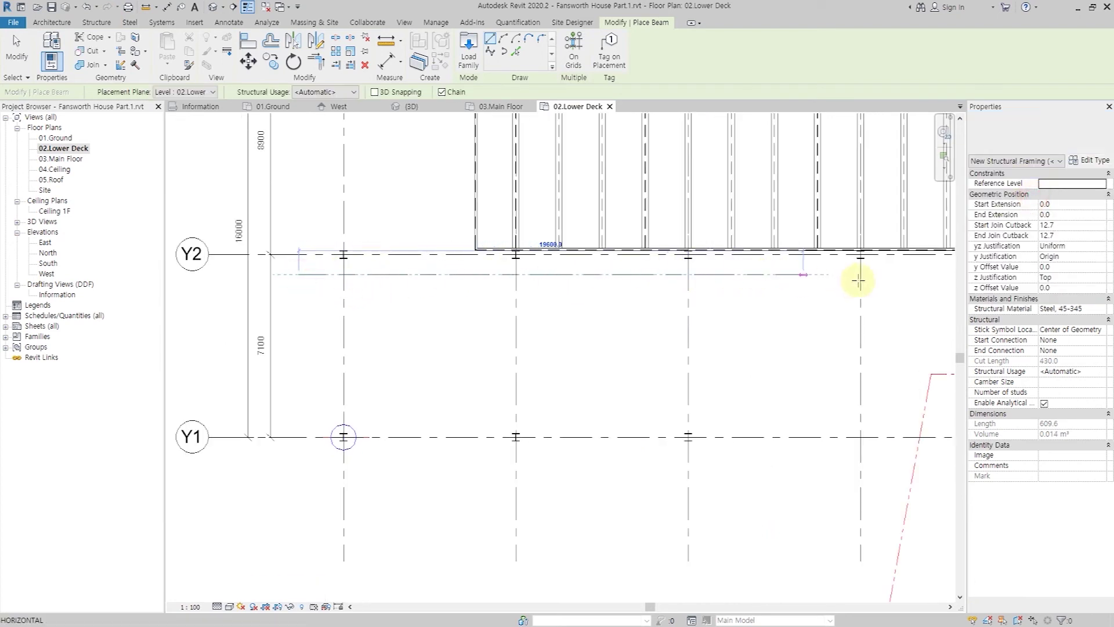
left_click(713, 274)
left_click(715, 411)
left_click(297, 344)
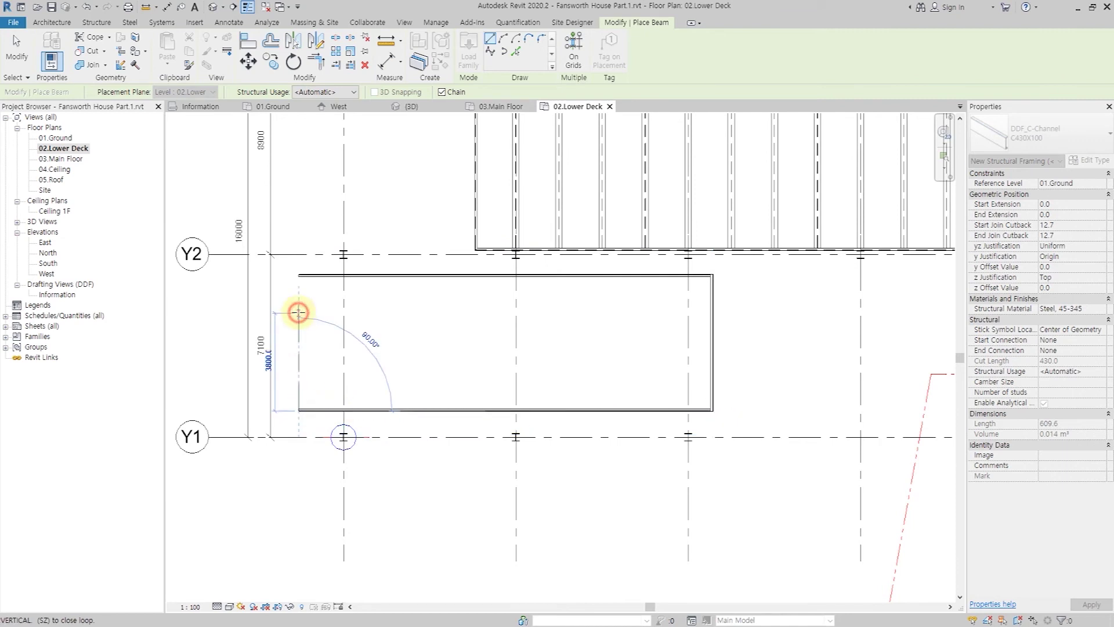
left_click(298, 313)
key("Escape")
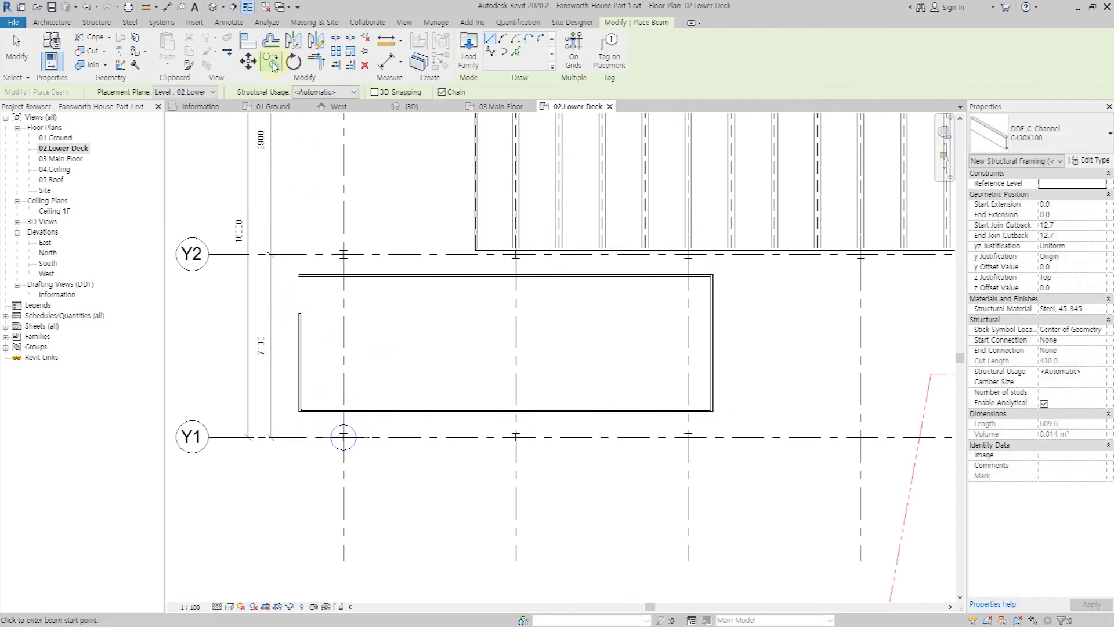
Step: Trim the left and top C-channel beams into a corner
left_click(316, 61)
left_click(294, 336)
left_click(322, 281)
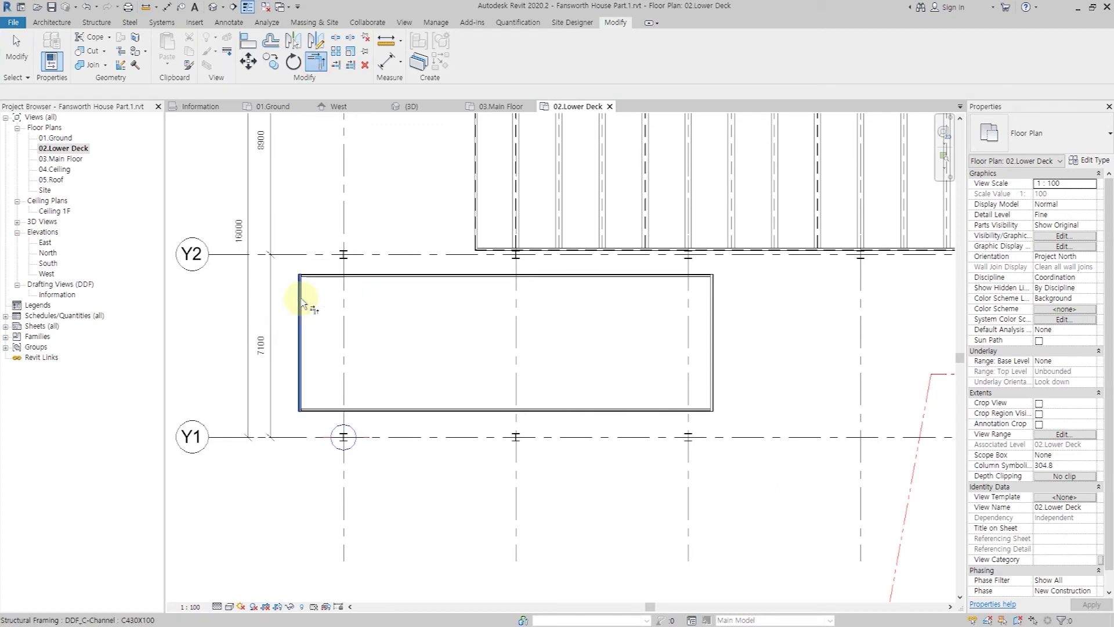
scroll(308, 272, "up", 5)
key("Escape")
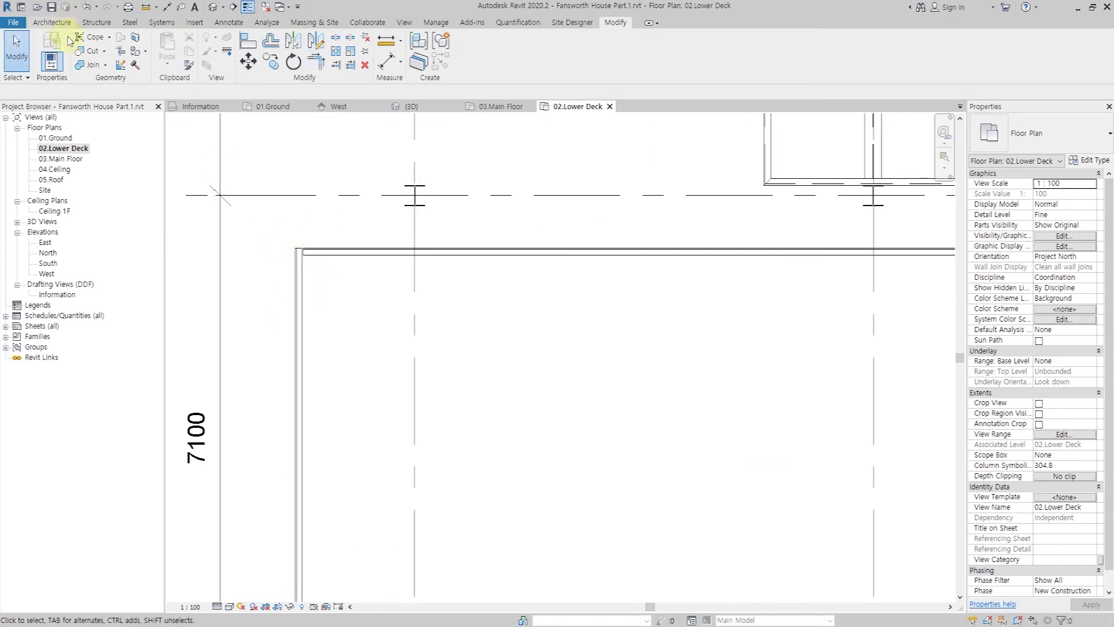
Step: Flip the beam join conditions at the top-left, bottom-right and upper-right corners
left_click(122, 54)
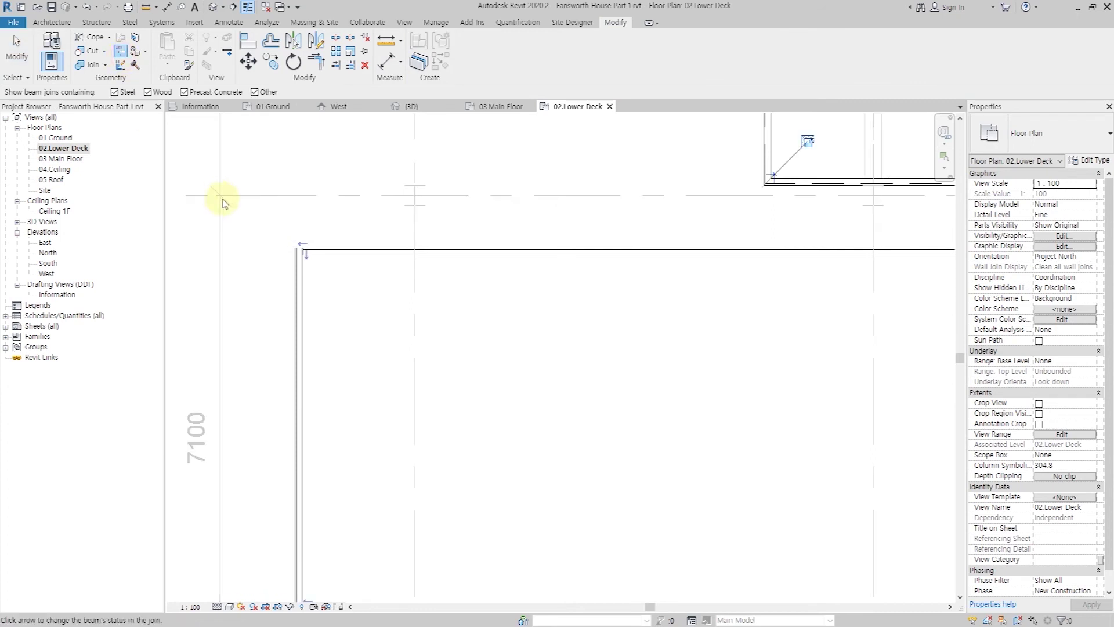
scroll(305, 250, "up", 3)
left_click(299, 243)
scroll(353, 182, "down", 4)
scroll(368, 532, "up", 3)
scroll(224, 435, "down", 4)
scroll(311, 435, "up", 2)
scroll(646, 448, "up", 3)
left_click(592, 433)
scroll(598, 435, "down", 3)
scroll(598, 291, "up", 3)
left_click(574, 286)
scroll(736, 301, "down", 5)
scroll(642, 338, "up", 3)
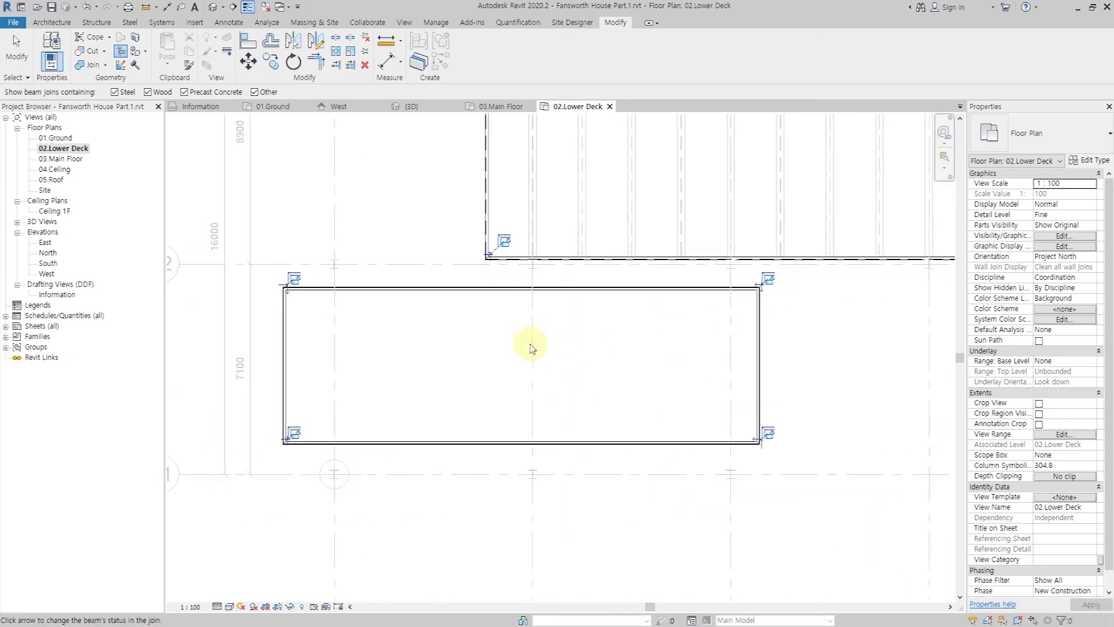
left_click(470, 341)
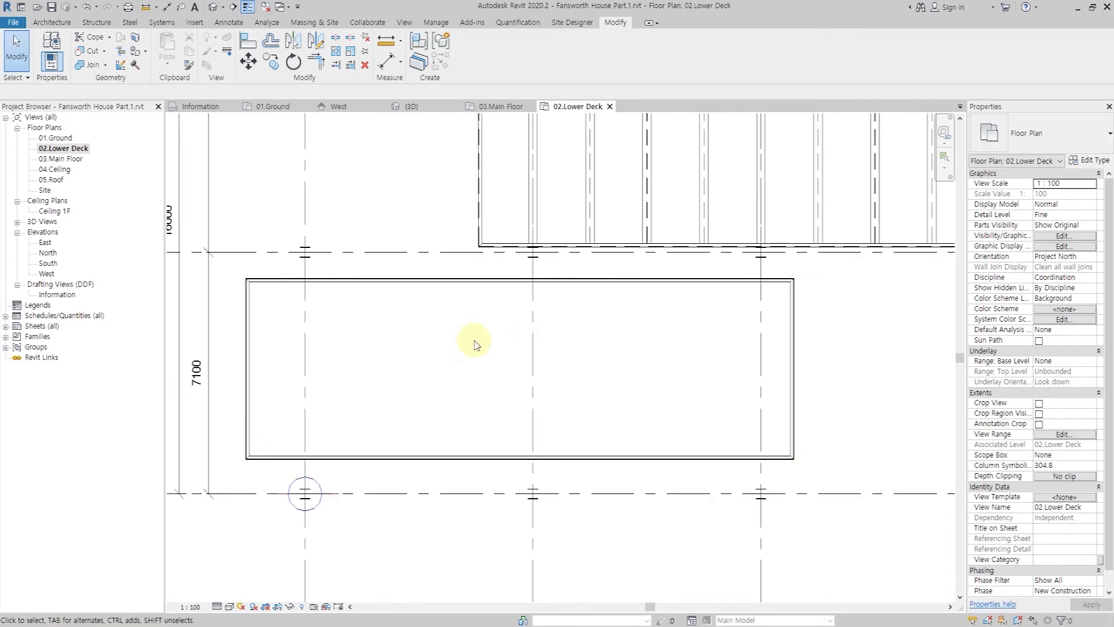
Step: Align both long C-channel beams to the steel column flanges
left_click(250, 42)
scroll(269, 249, "up", 3)
scroll(495, 269, "up", 4)
left_click(500, 254)
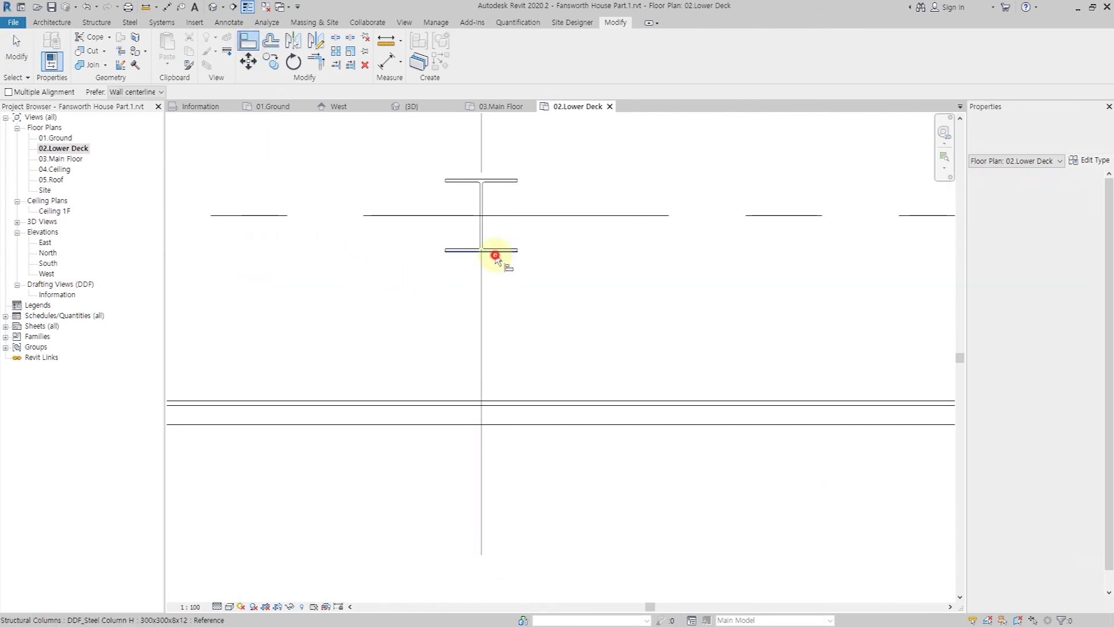
left_click(507, 397)
scroll(499, 251, "down", 4)
scroll(488, 437, "up", 5)
left_click(483, 428)
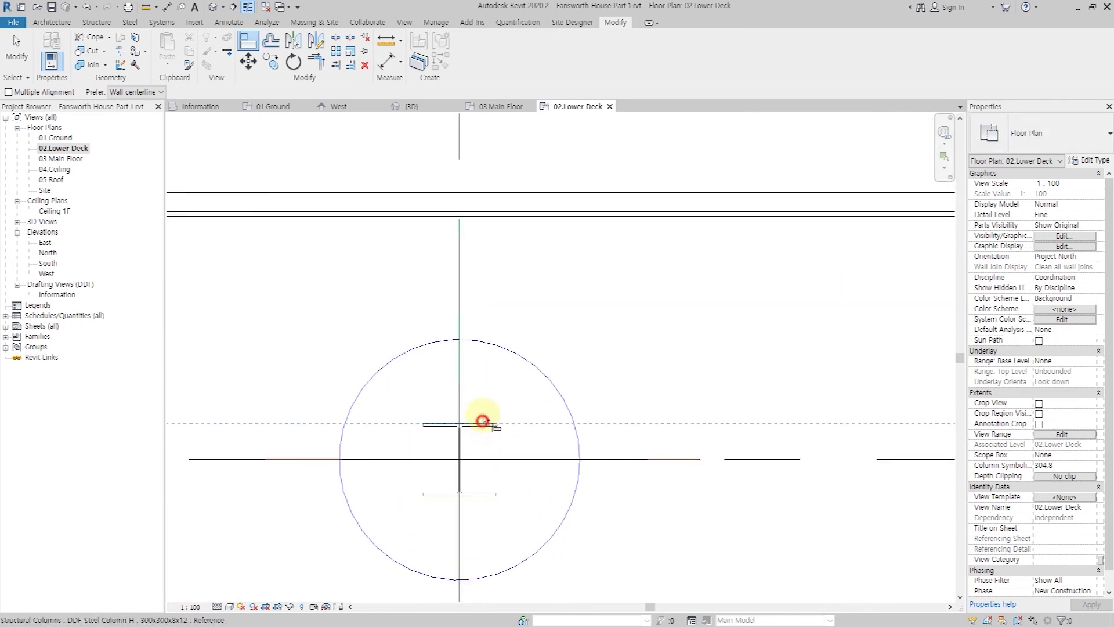
left_click(480, 214)
scroll(556, 399, "down", 4)
scroll(494, 372, "down", 3)
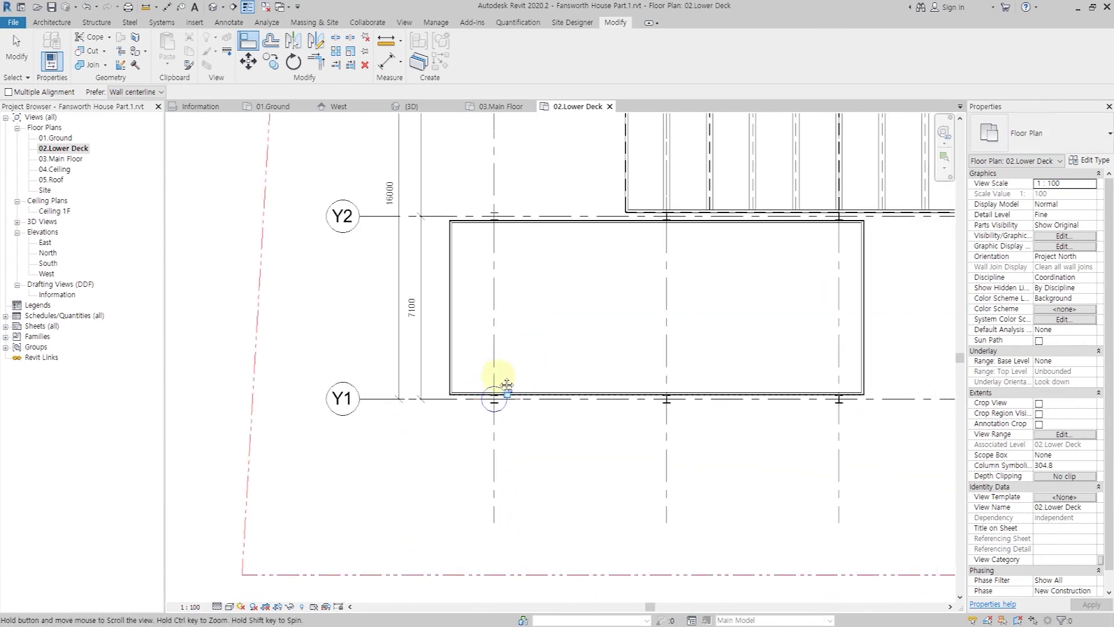
key("Escape")
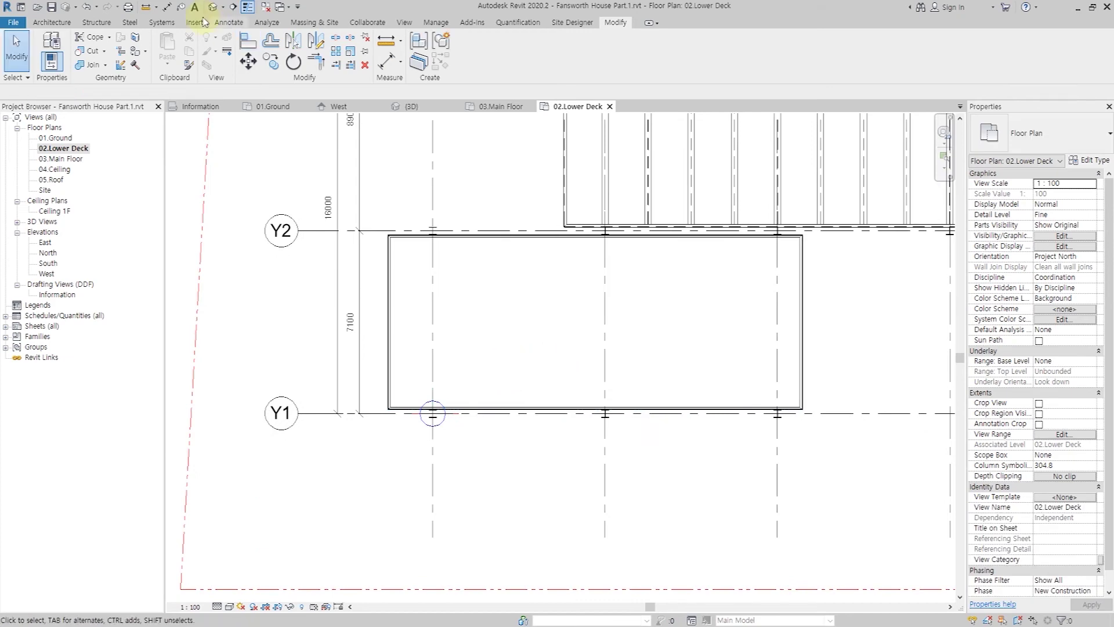
left_click(229, 23)
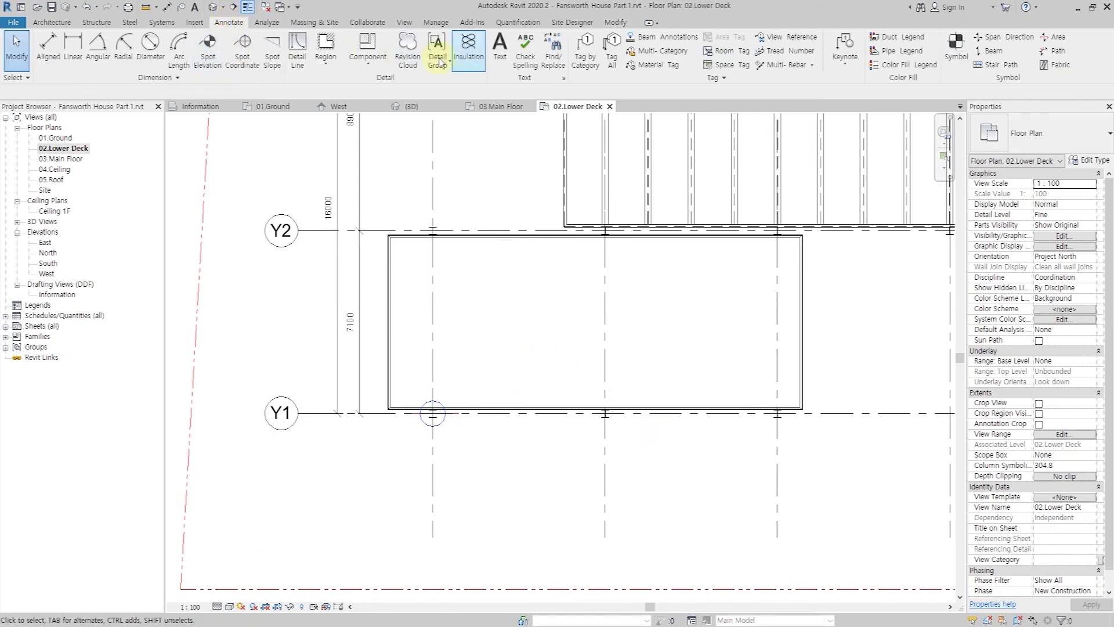
Step: Dimension the rectangle ends and grids below Y1: 1747, 6700, 6700, 973
left_click(48, 46)
scroll(422, 401, "up", 4)
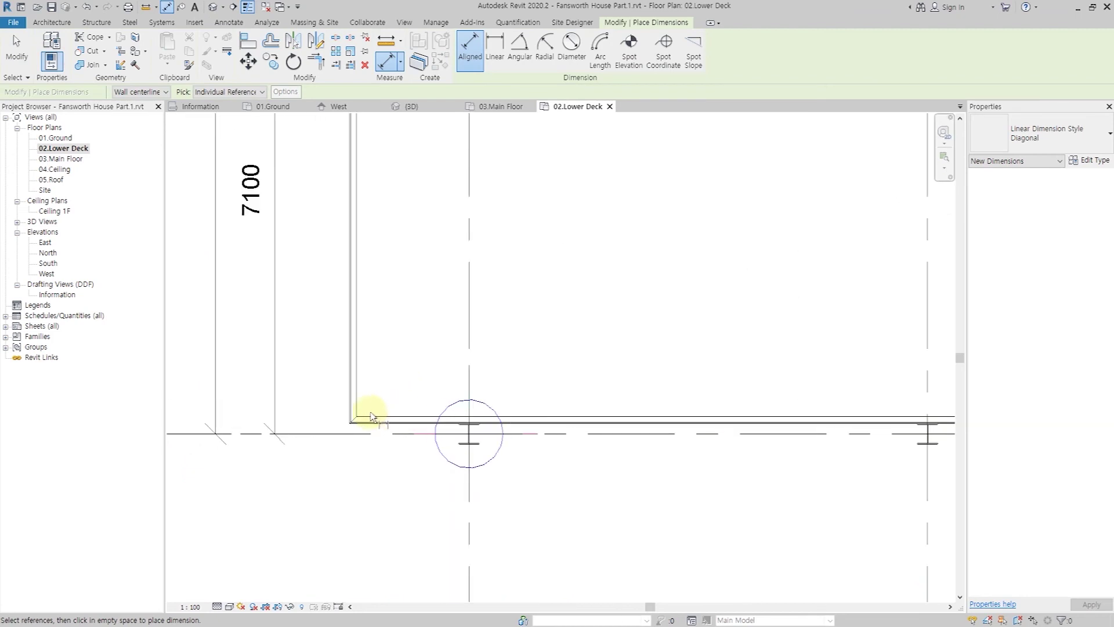
scroll(348, 417, "up", 3)
left_click(343, 385)
scroll(365, 239, "down", 5)
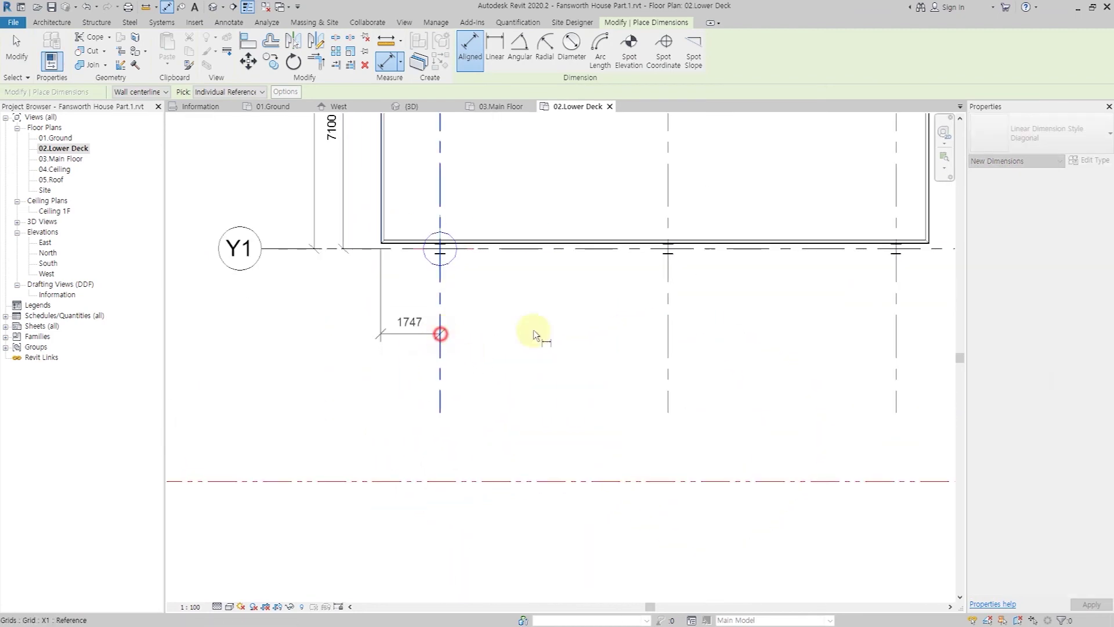
left_click(667, 325)
middle_click_drag(945, 302, 683, 357)
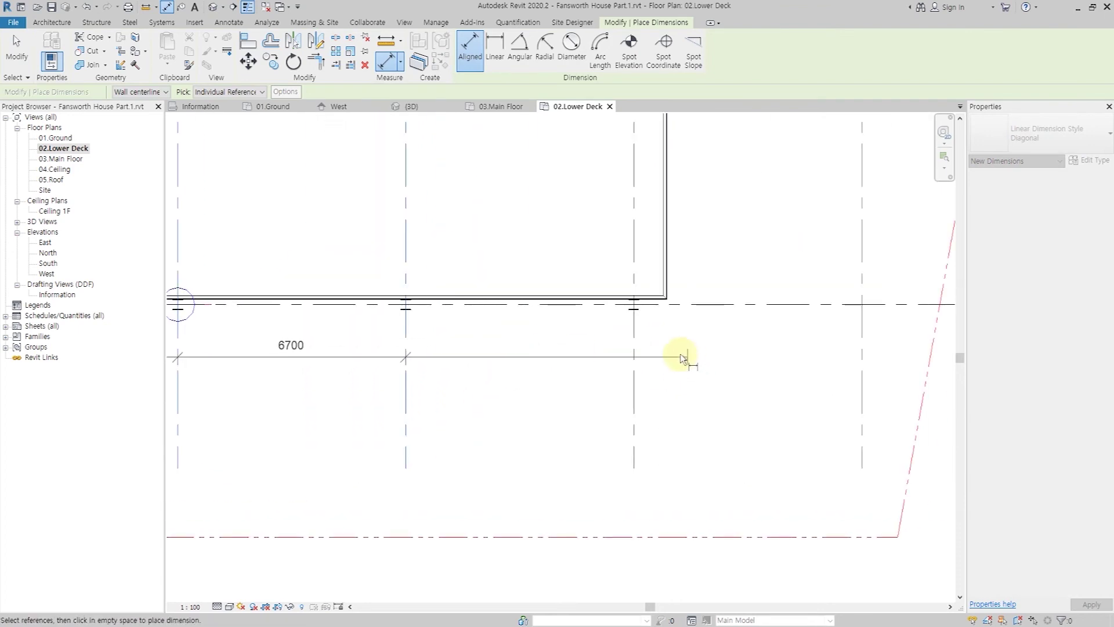
left_click(634, 343)
scroll(689, 280, "up", 5)
left_click(630, 303)
scroll(631, 310, "down", 4)
left_click(631, 374)
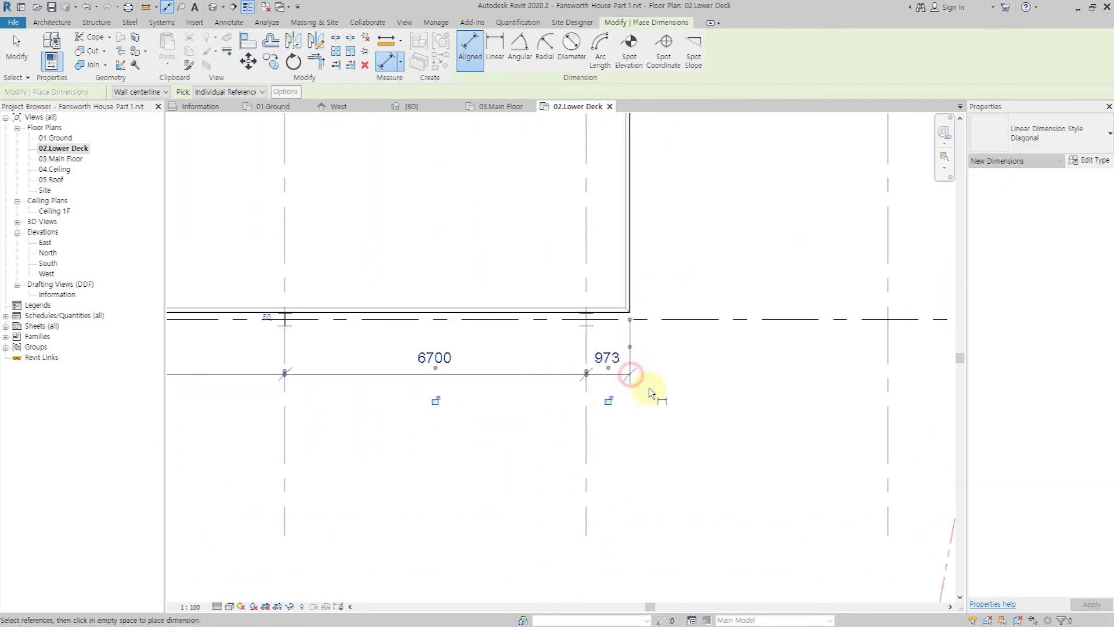
scroll(650, 393, "down", 3)
key("Escape")
key("Escape")
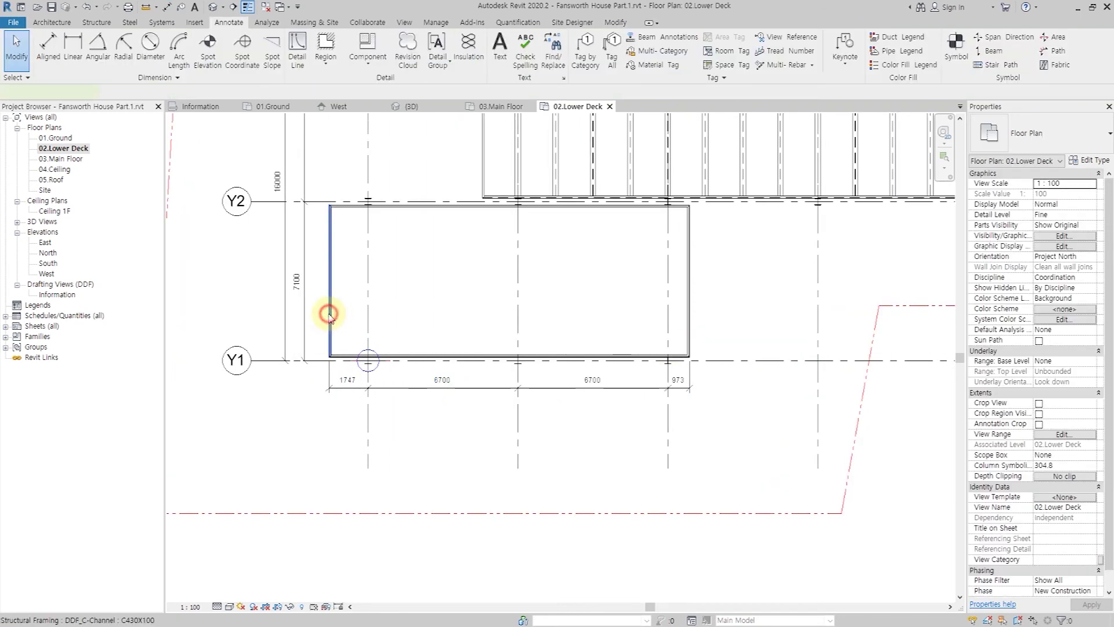
Step: Move the left and right C-channel end beams to sit 1600 beyond the outer grids
left_click(329, 314)
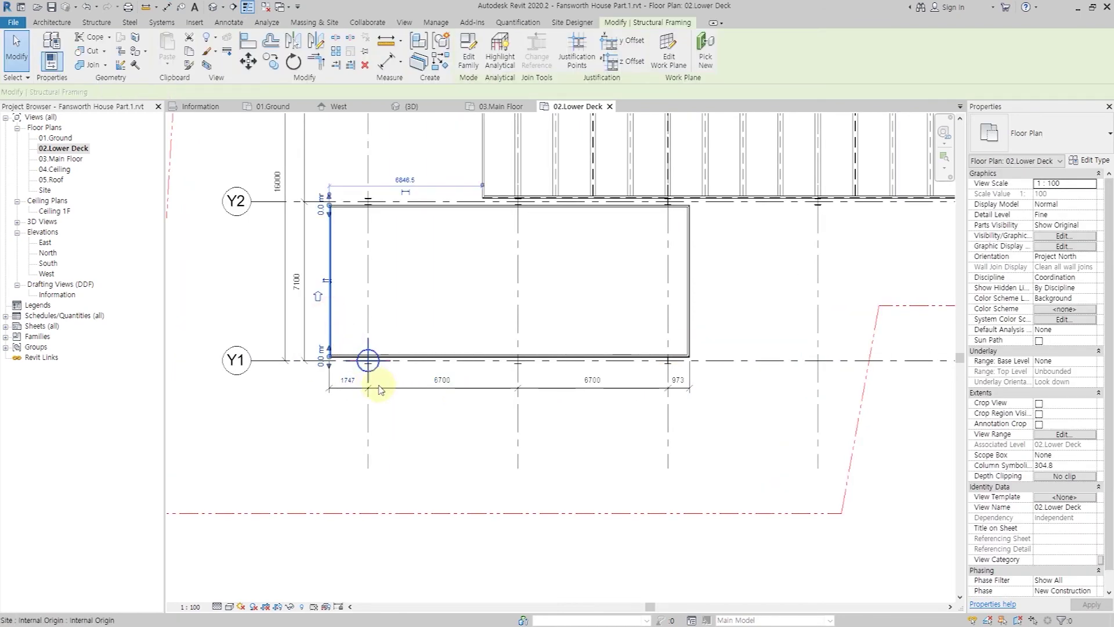
left_click(348, 381)
type("160")
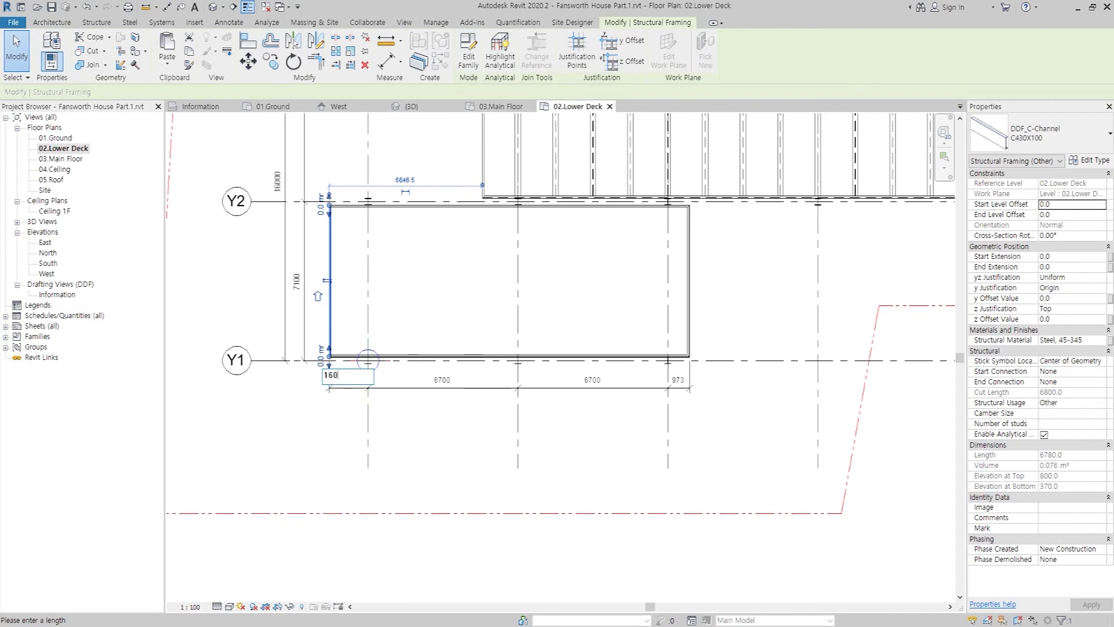
type("0")
key("Return")
scroll(435, 318, "up", 1)
left_click(736, 280)
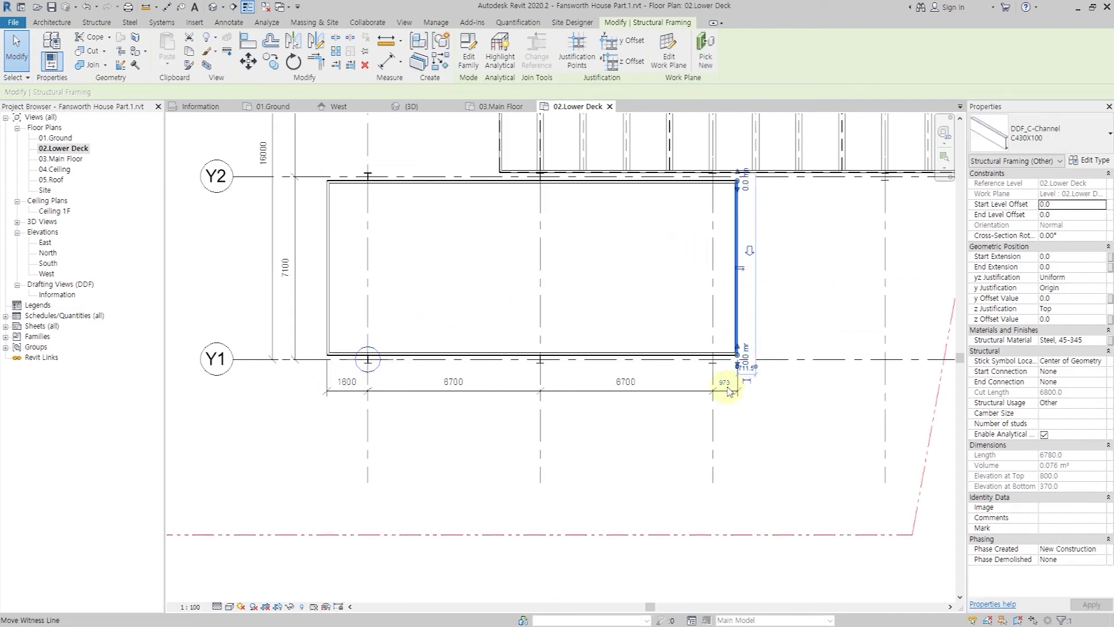
left_click(729, 392)
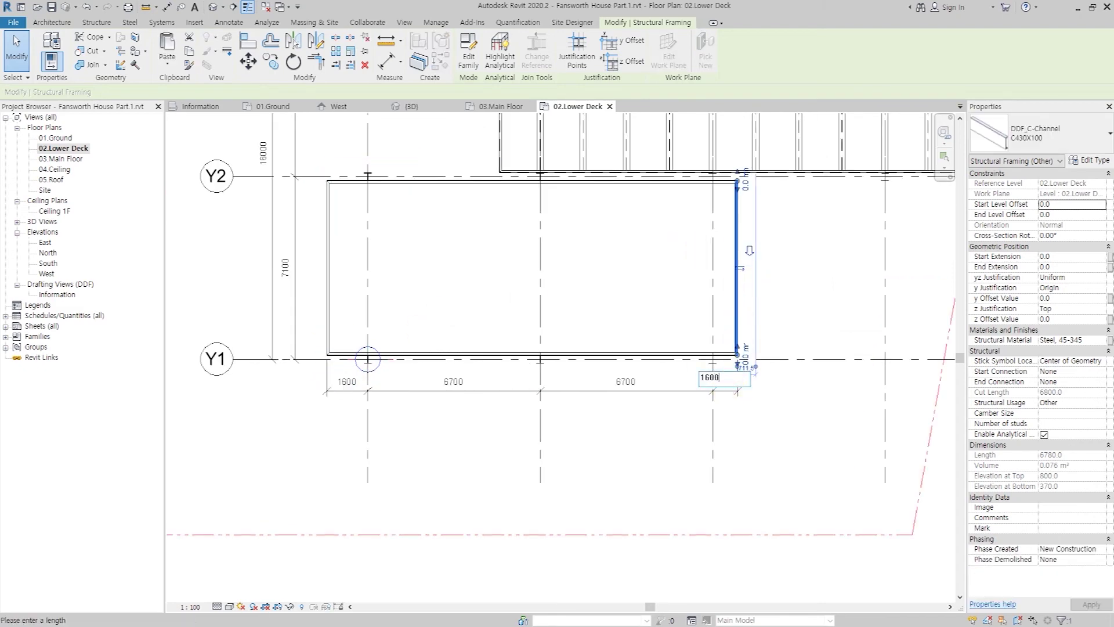
key("Return")
left_click(475, 279)
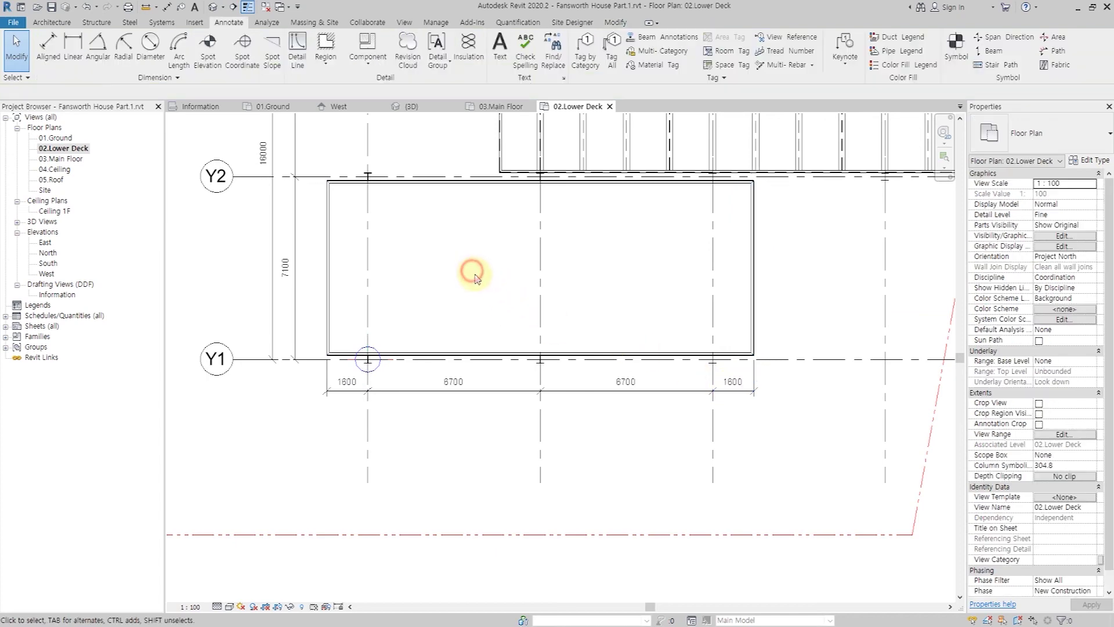
left_click(93, 22)
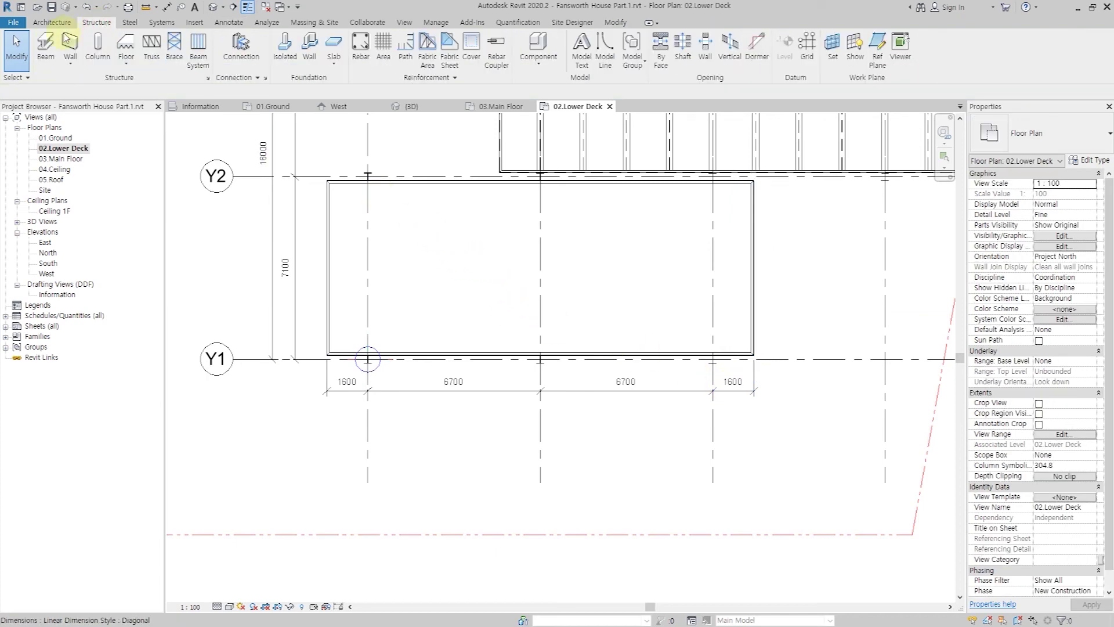
Step: Draw a DDF_Steel Framing H 340x250x20x12 joist across the lower deck along grid X2
left_click(43, 42)
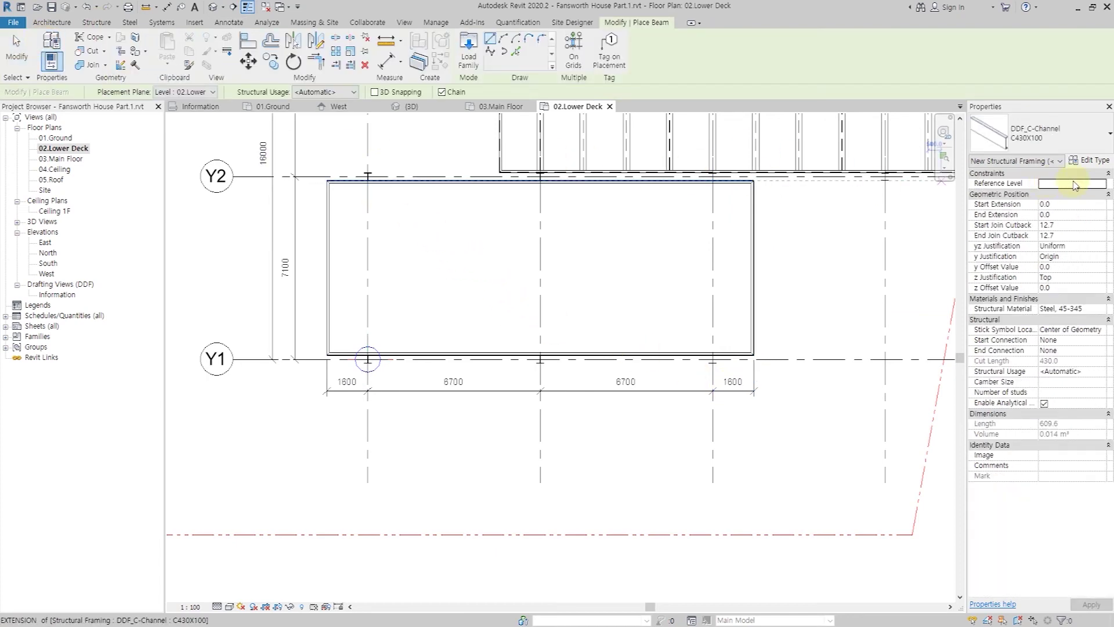
left_click(1039, 134)
left_click(1014, 248)
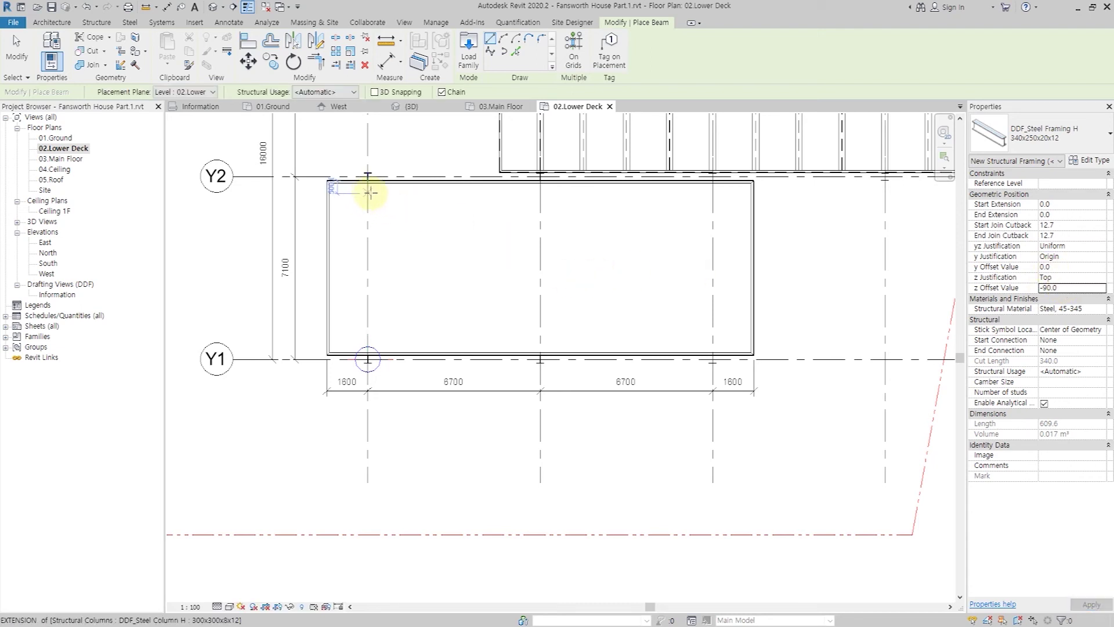
left_click(370, 193)
left_click(368, 332)
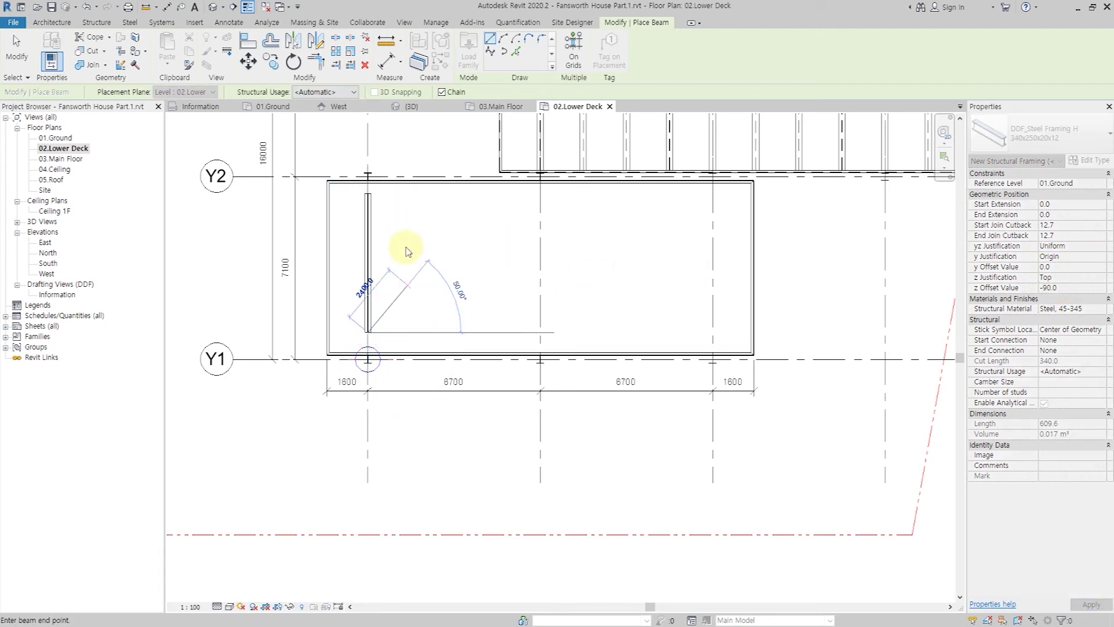
scroll(368, 179, "up", 6)
key("Escape")
key("Escape")
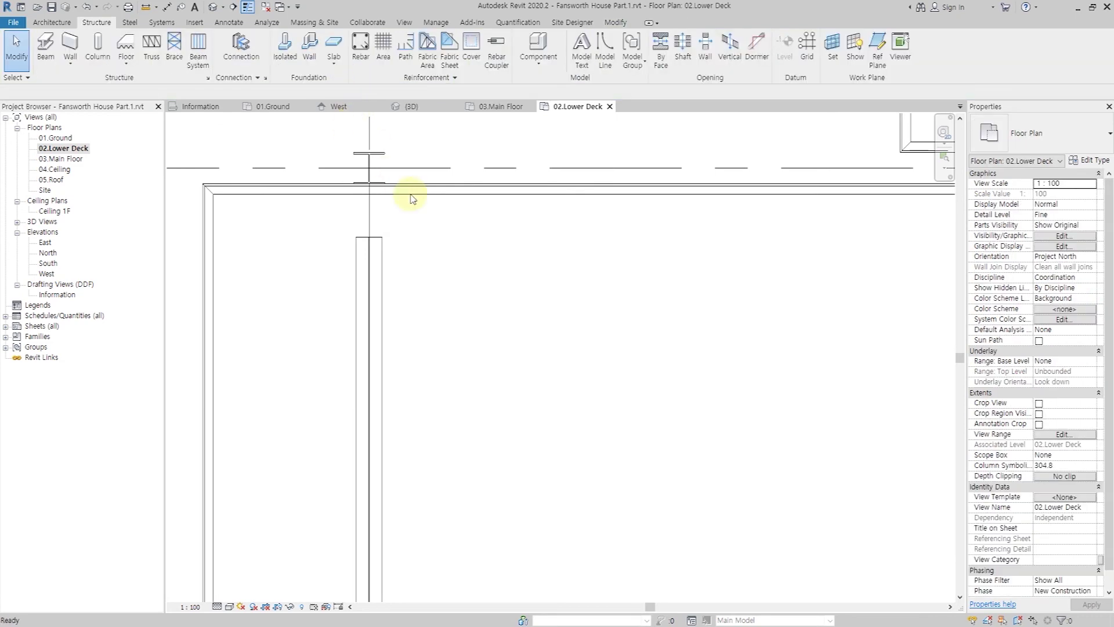
Step: Align the joist's ends to the top and bottom C-channel edge beams, giving a 5400 span
left_click(378, 263)
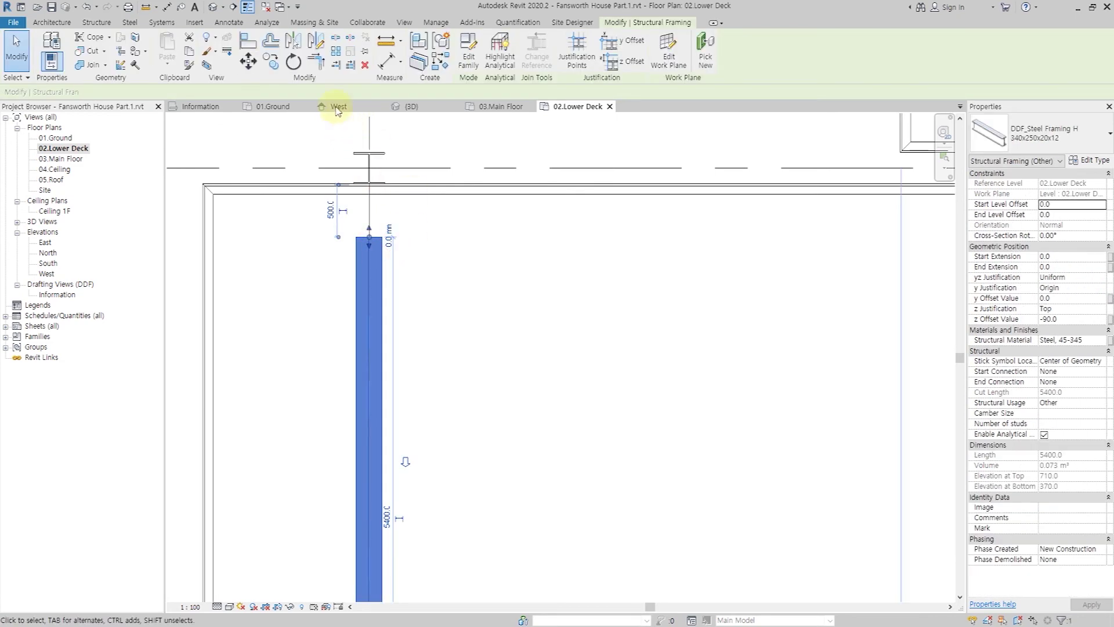
left_click(389, 195)
left_click(370, 238)
scroll(417, 204, "down", 4)
scroll(406, 461, "up", 4)
left_click(406, 453)
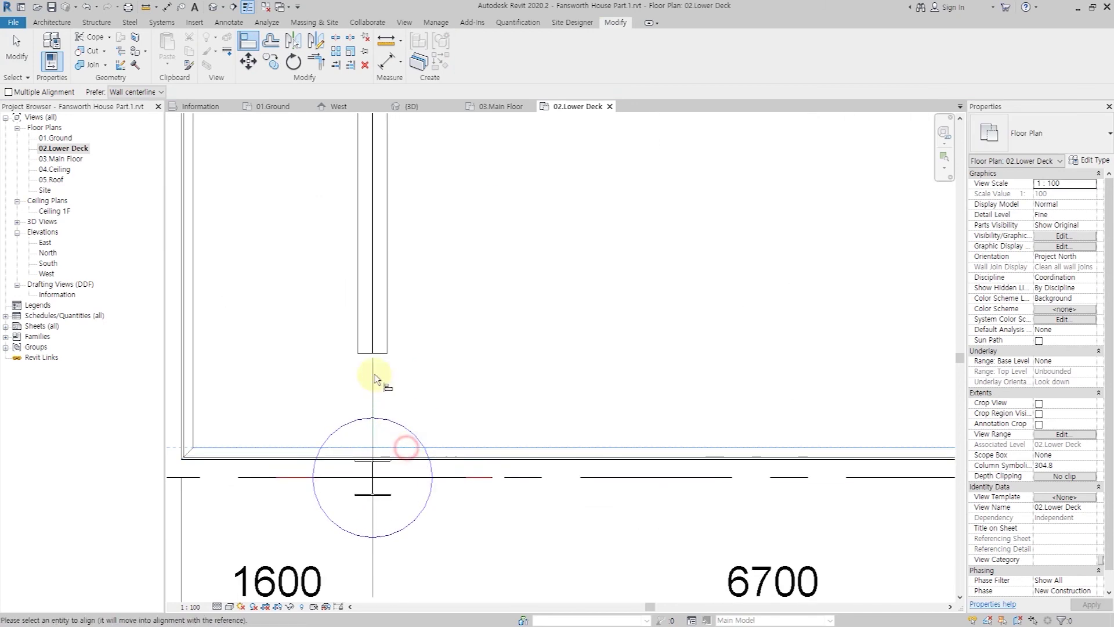
left_click(374, 354)
scroll(349, 400, "down", 3)
scroll(349, 371, "down", 3)
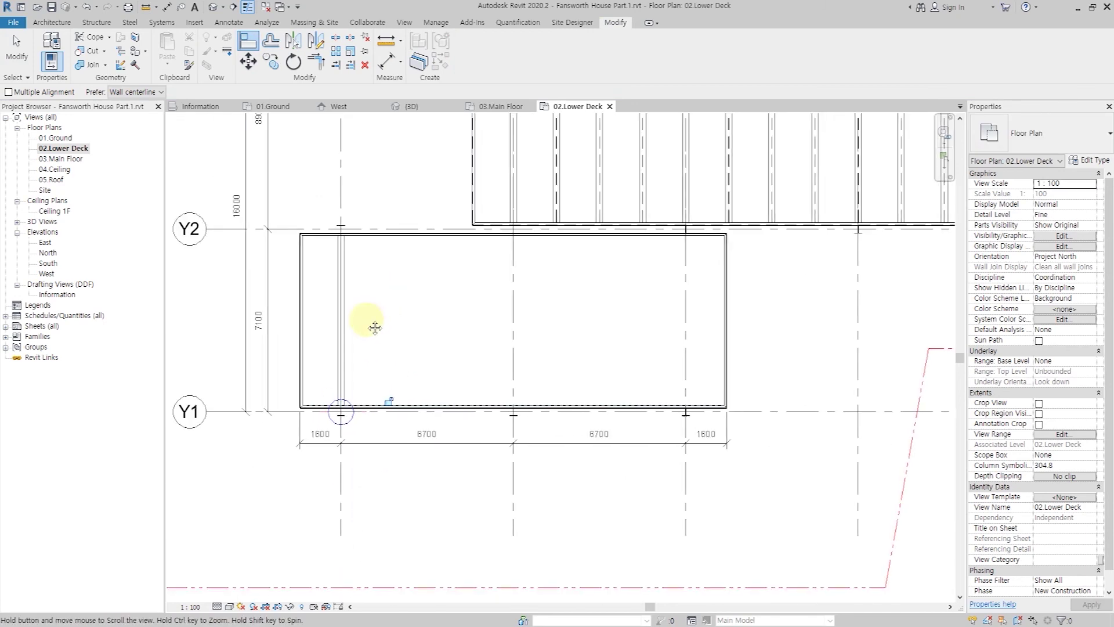
scroll(355, 313, "up", 1)
key("Escape")
left_click(331, 308)
left_click(330, 308)
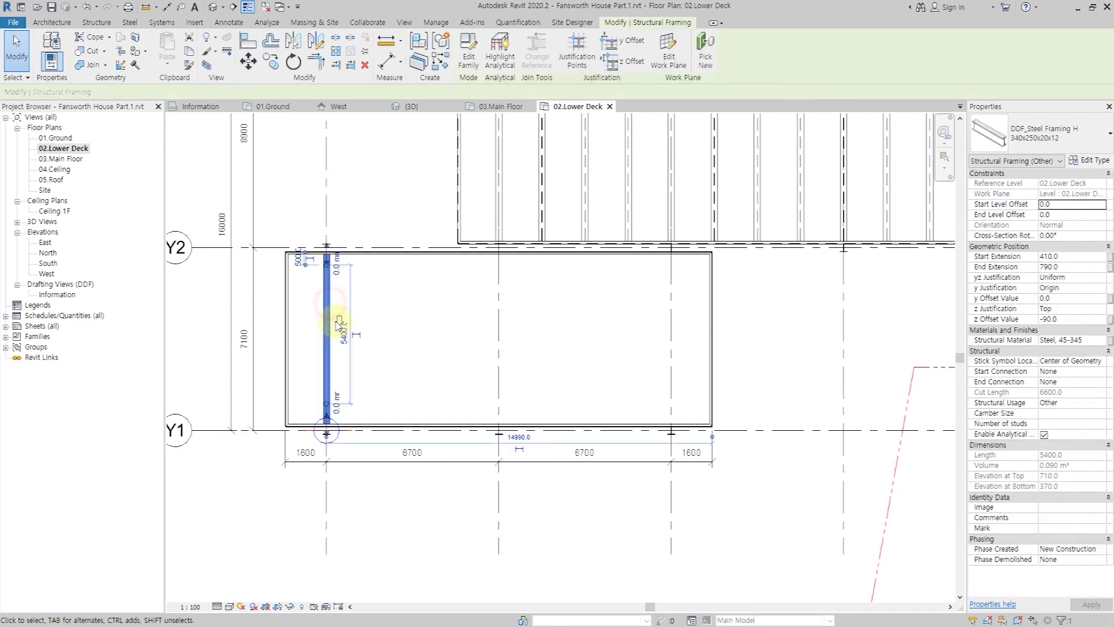
Step: Array the H joist into 9 evenly spaced copies between the bay's outer grids
left_click(337, 51)
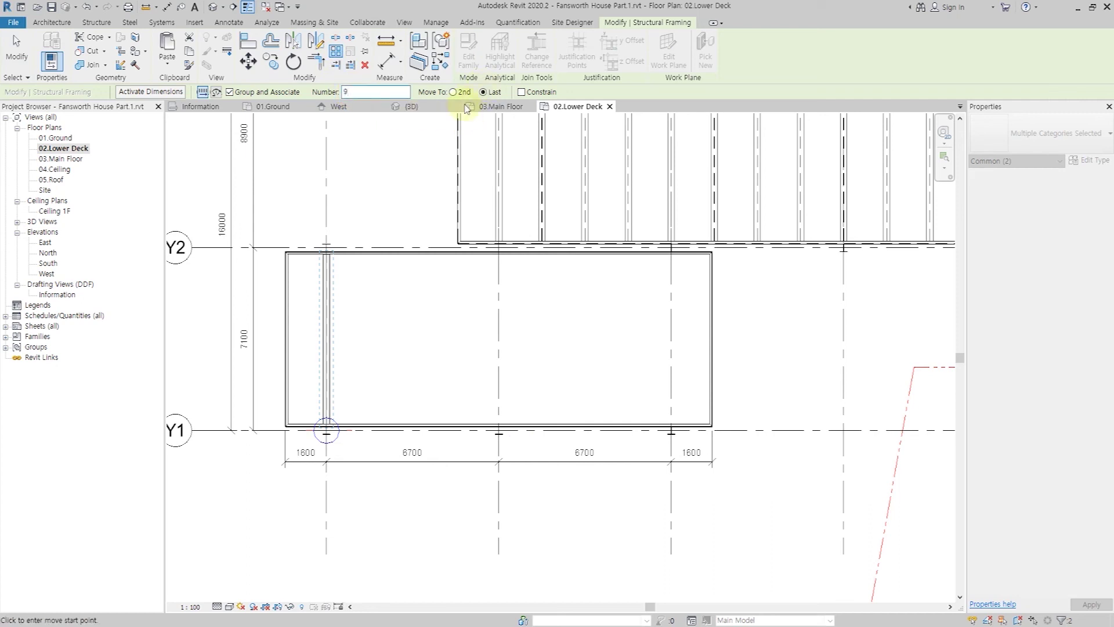
left_click(325, 494)
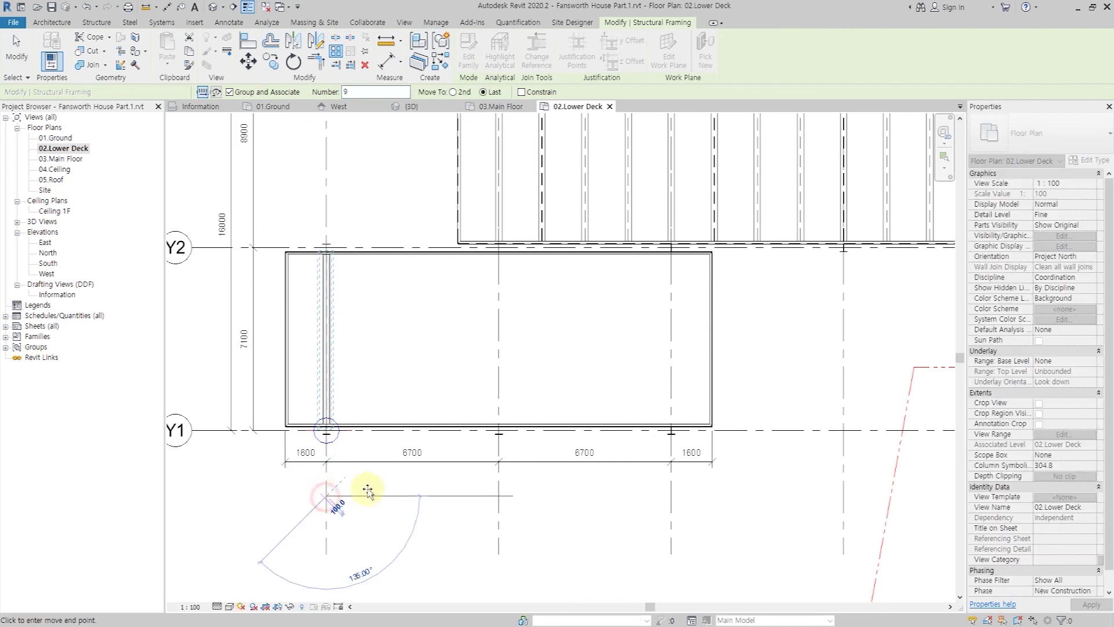
left_click(672, 501)
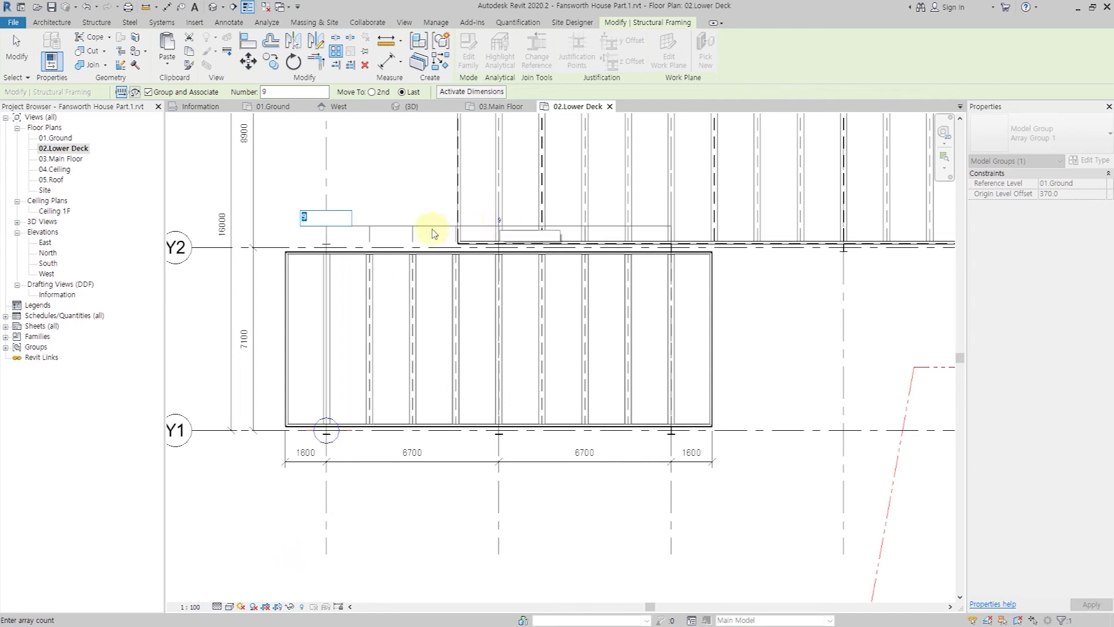
type("5")
left_click(313, 224)
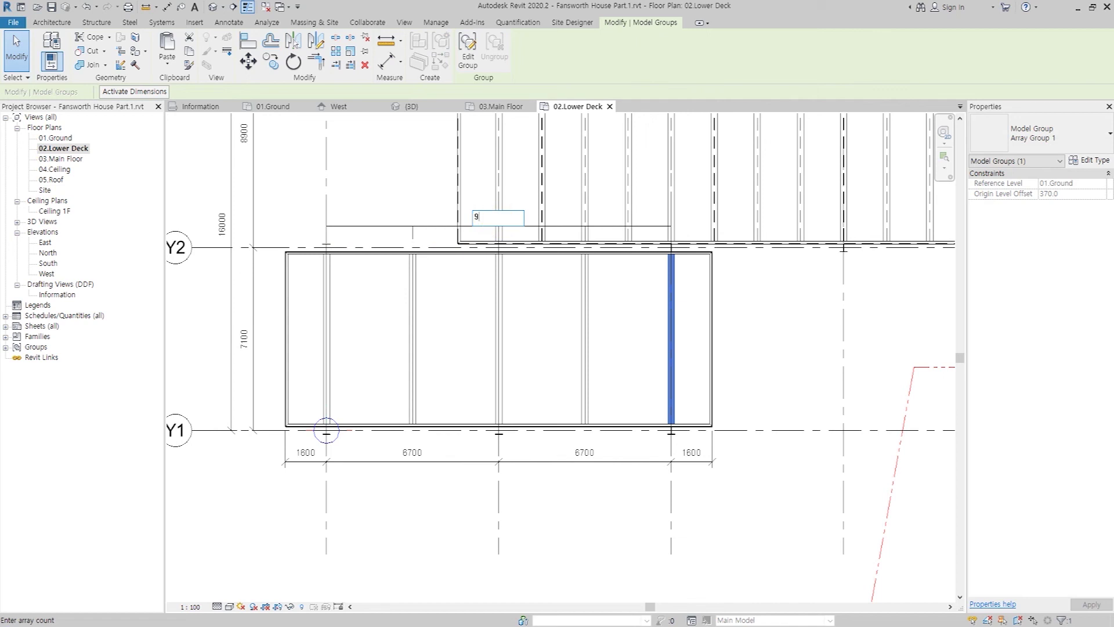
key("Return")
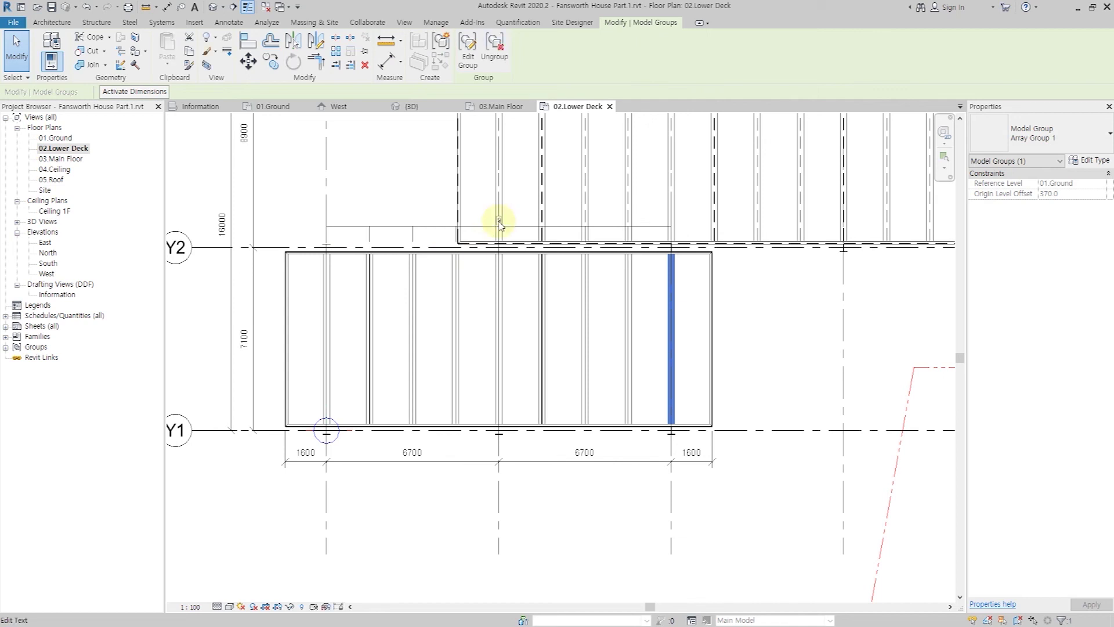
left_click(605, 535)
scroll(598, 528, "down", 2)
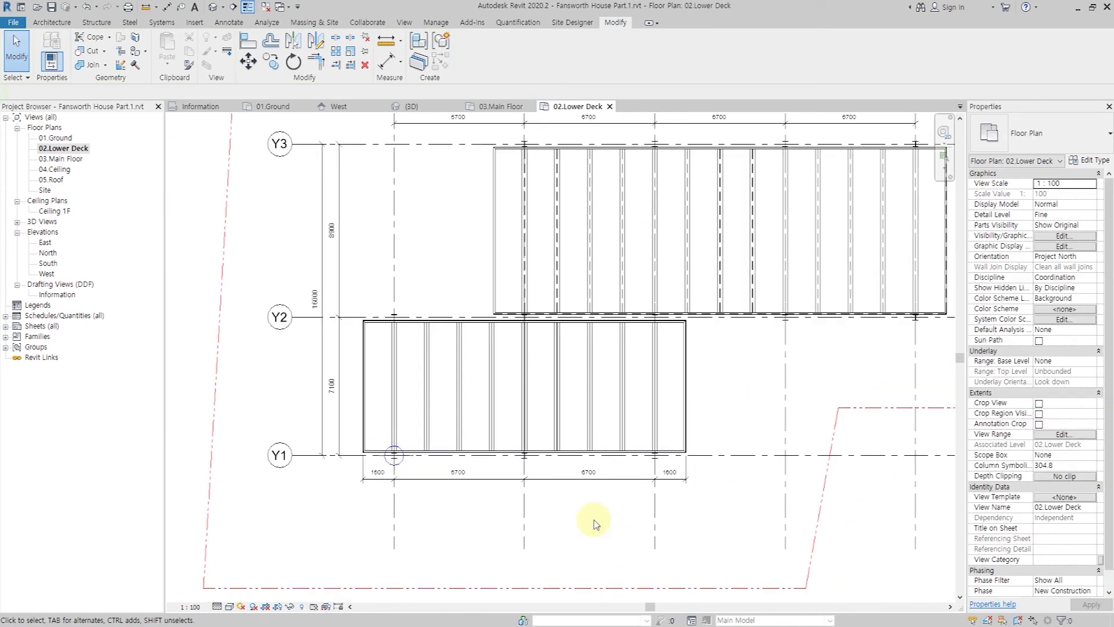
Step: Switch to the default 3D view and window-select the main floor framing to copy
left_click(214, 8)
scroll(531, 430, "up", 3)
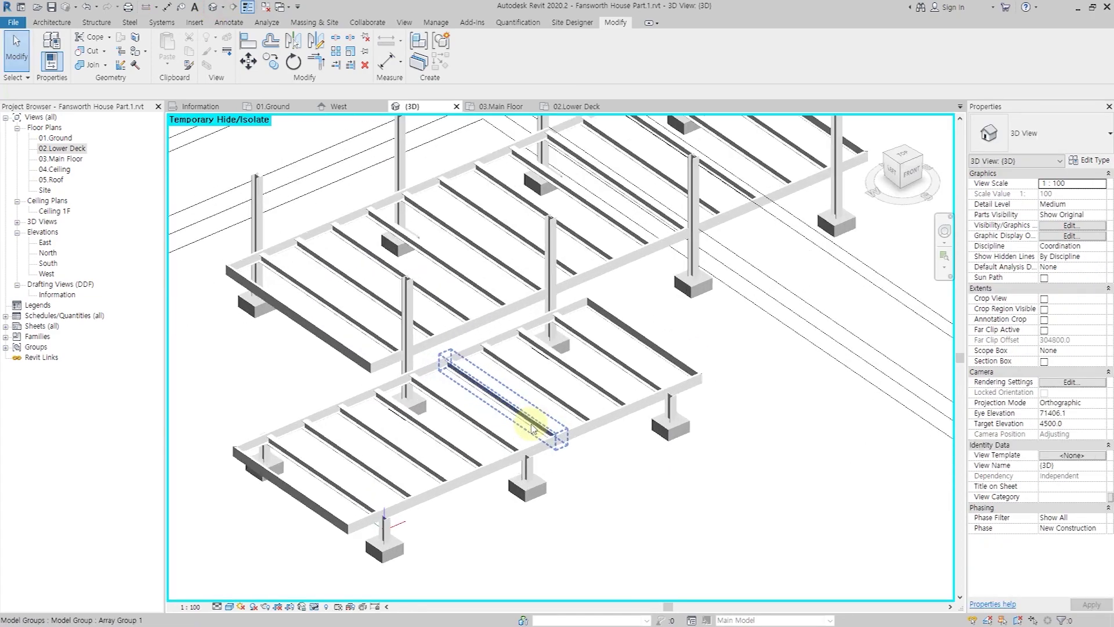
scroll(532, 430, "up", 5)
scroll(489, 444, "down", 6)
middle_click_drag(473, 432, 530, 324, "shift")
left_click_drag(254, 336, 573, 404)
mouse_move(574, 404)
middle_mouse_down("shift")
mouse_move(607, 361)
mouse_move(592, 367)
mouse_move(581, 413)
mouse_move(574, 406)
middle_mouse_up("shift")
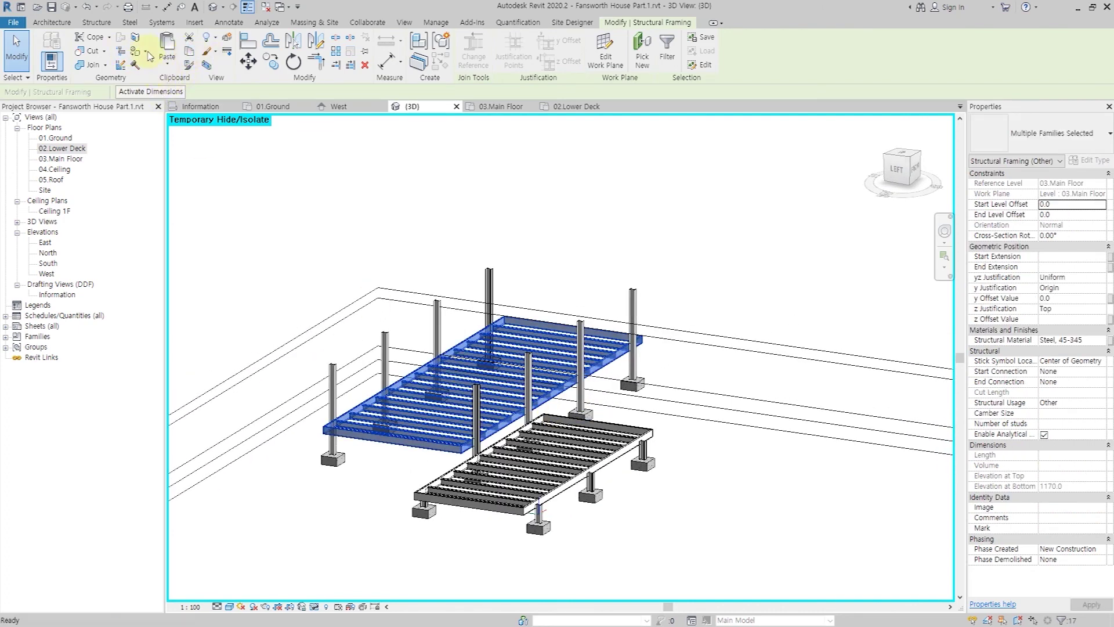
Step: Paste the copied main floor framing aligned to the 05.Roof level
left_click(168, 66)
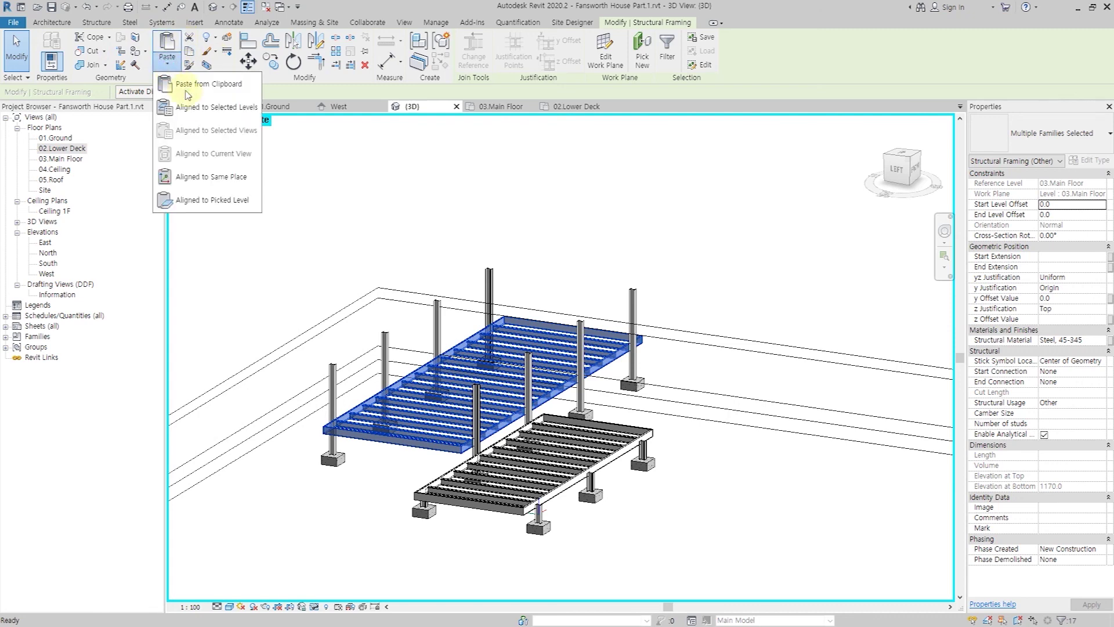
left_click(193, 107)
left_click(498, 271)
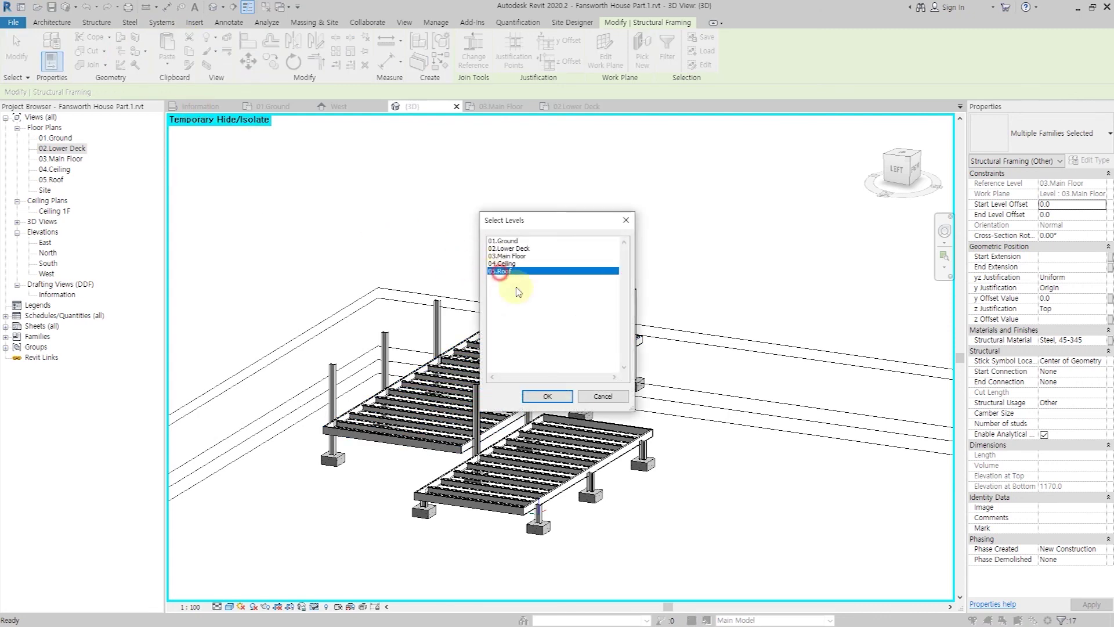
left_click(560, 399)
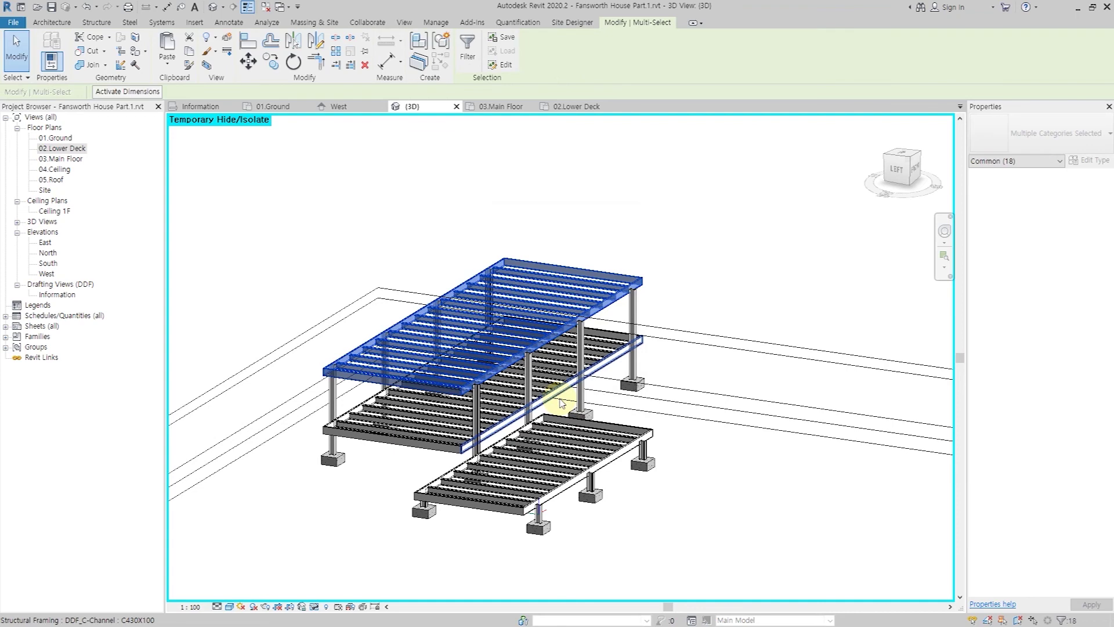
left_click(687, 257)
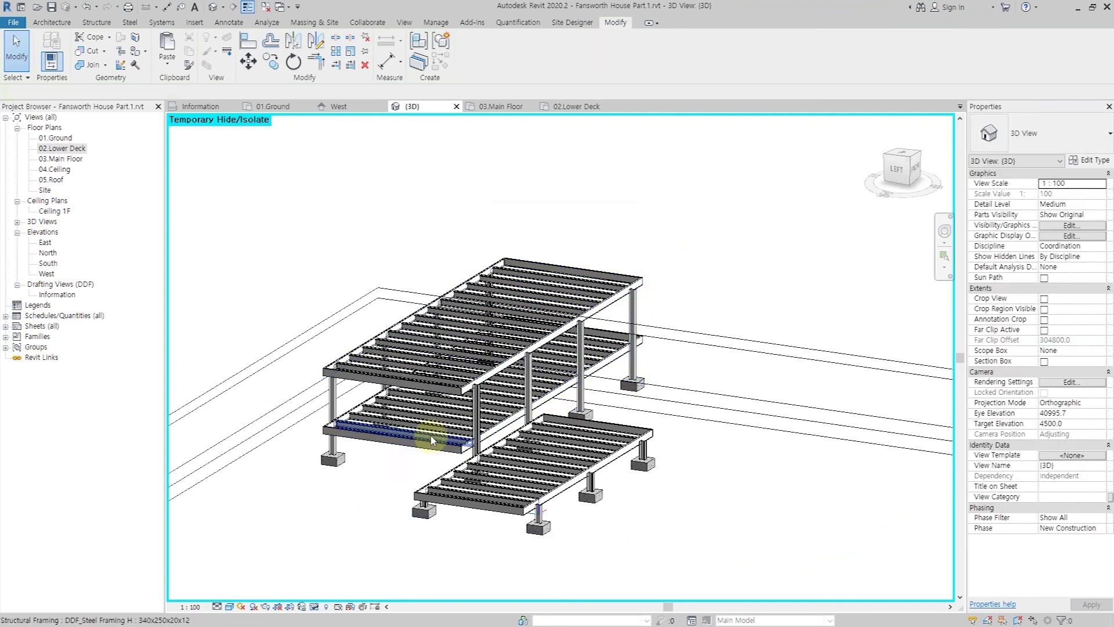
scroll(430, 434, "up", 3)
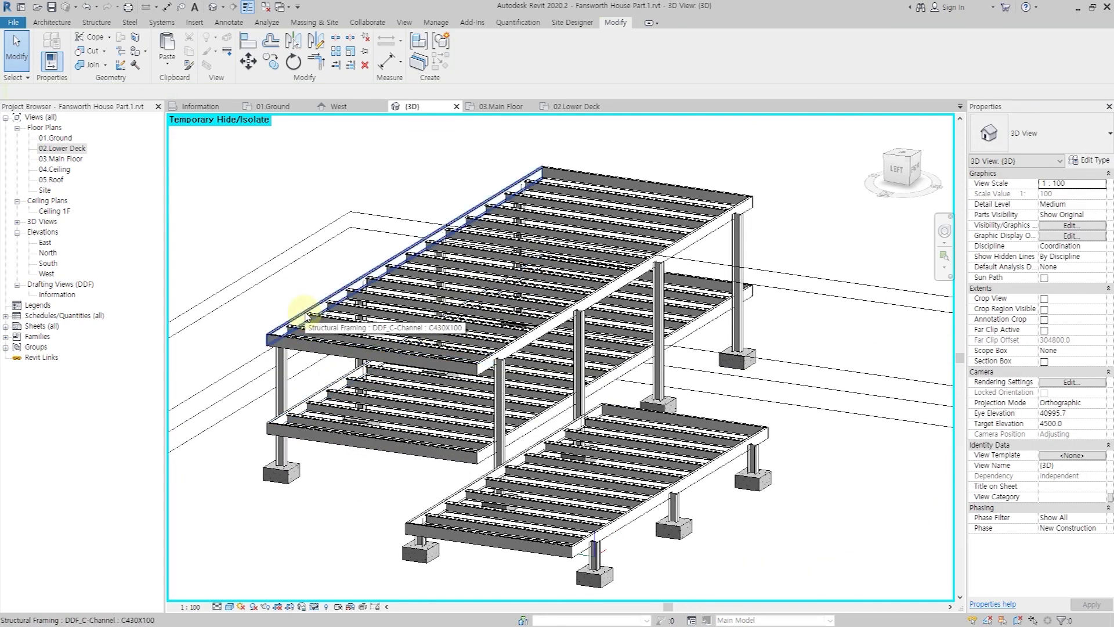
key("Tab")
Step: Give the roof's C-channel perimeter beams a z offset value of -150
left_click(306, 316)
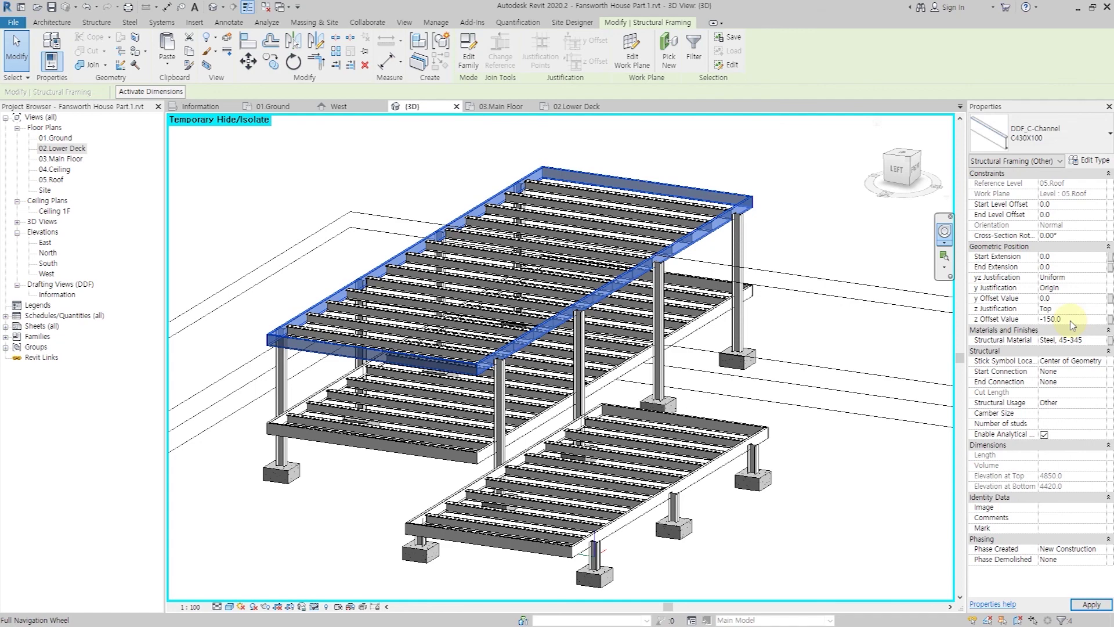
middle_click_drag(893, 341, 659, 360, "shift")
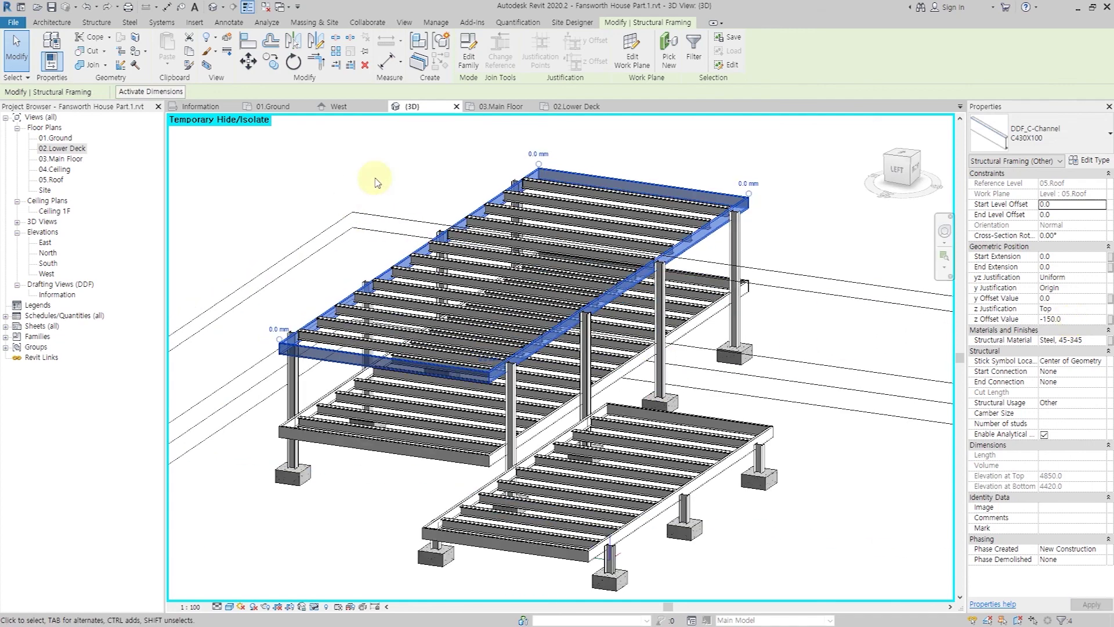
mouse_move(374, 182)
middle_mouse_down("shift")
mouse_move(390, 149)
mouse_move(360, 214)
mouse_move(372, 203)
middle_mouse_up("shift")
Step: Select the roof framing and remove the four C-channel edge beams, leaving only joists
left_click_drag(264, 189, 772, 355)
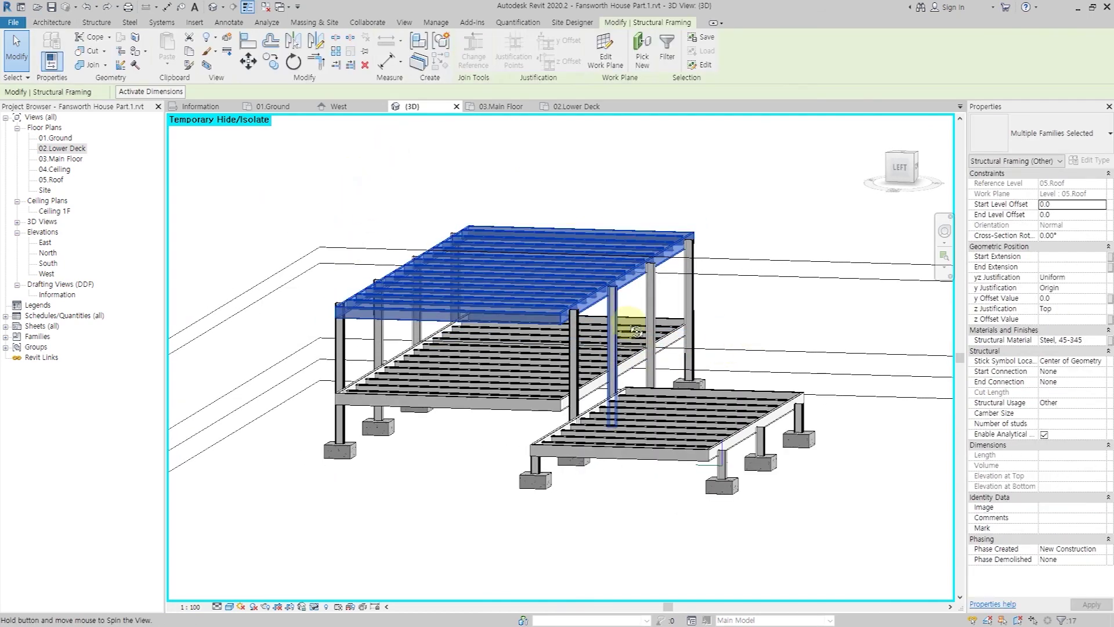
middle_click_drag(628, 342, 590, 231, "shift")
left_click(577, 199)
left_click_drag(270, 214, 730, 316)
middle_click_drag(641, 237, 428, 239, "shift")
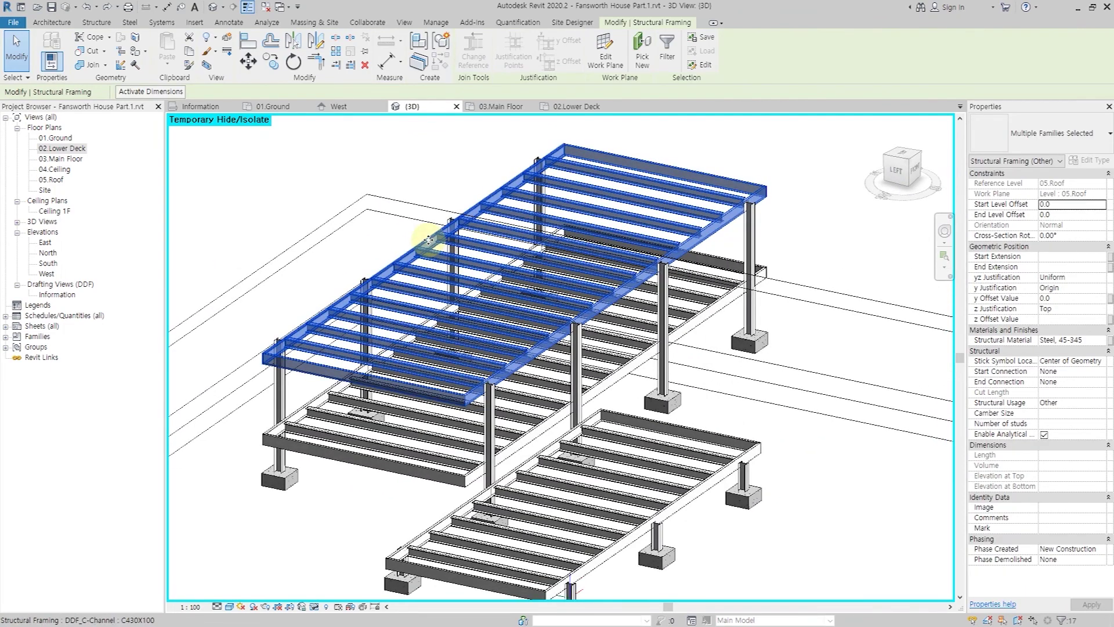
left_click(429, 243, "shift")
left_click(709, 170, "shift")
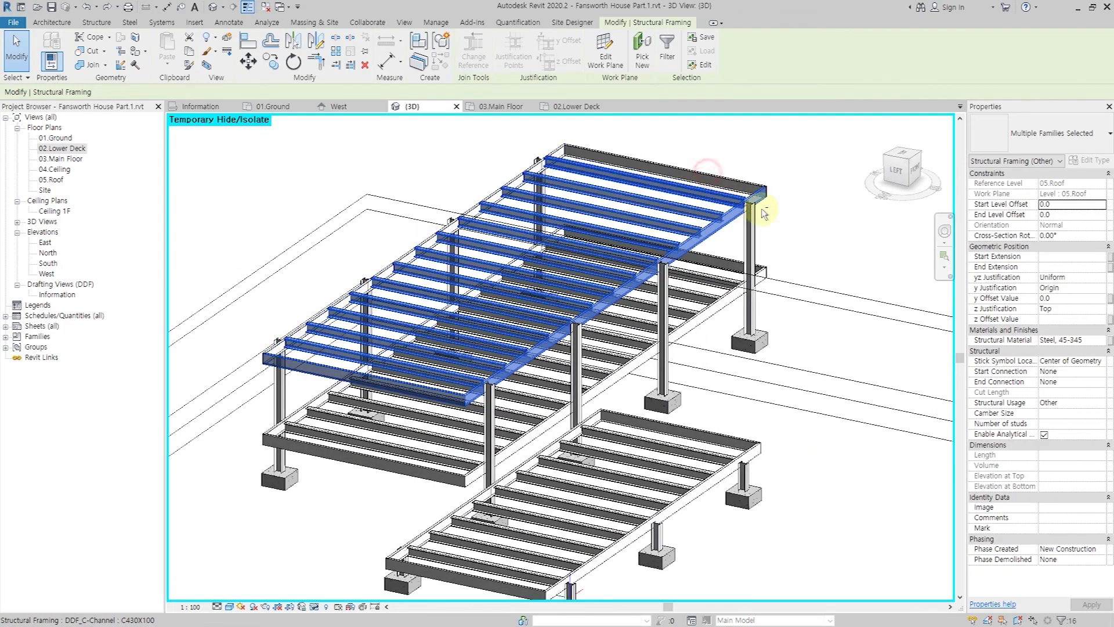
left_click(766, 200, "shift")
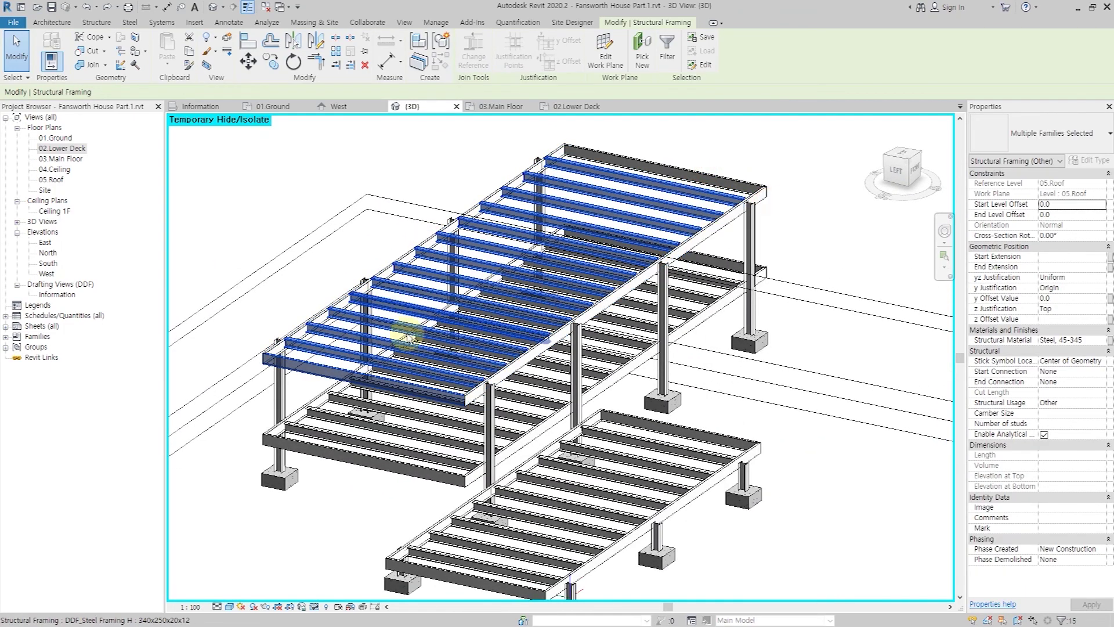
left_click(308, 374, "shift")
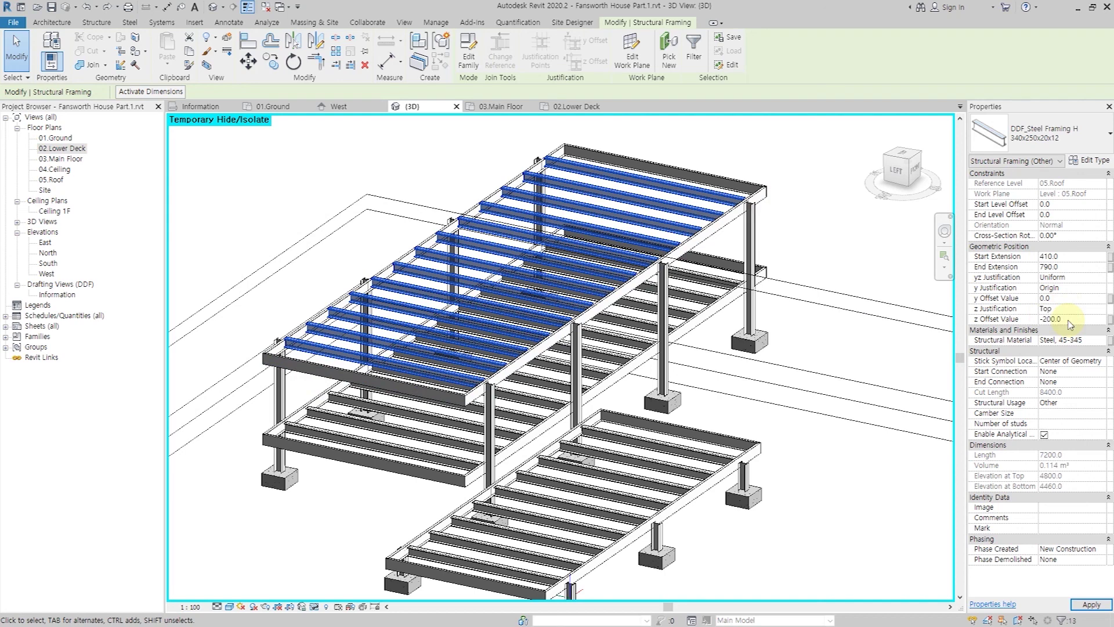
Step: Set the roof joists to DDF_Steel Framing H 340x180x20x12 with a -200 z offset
left_click(1043, 139)
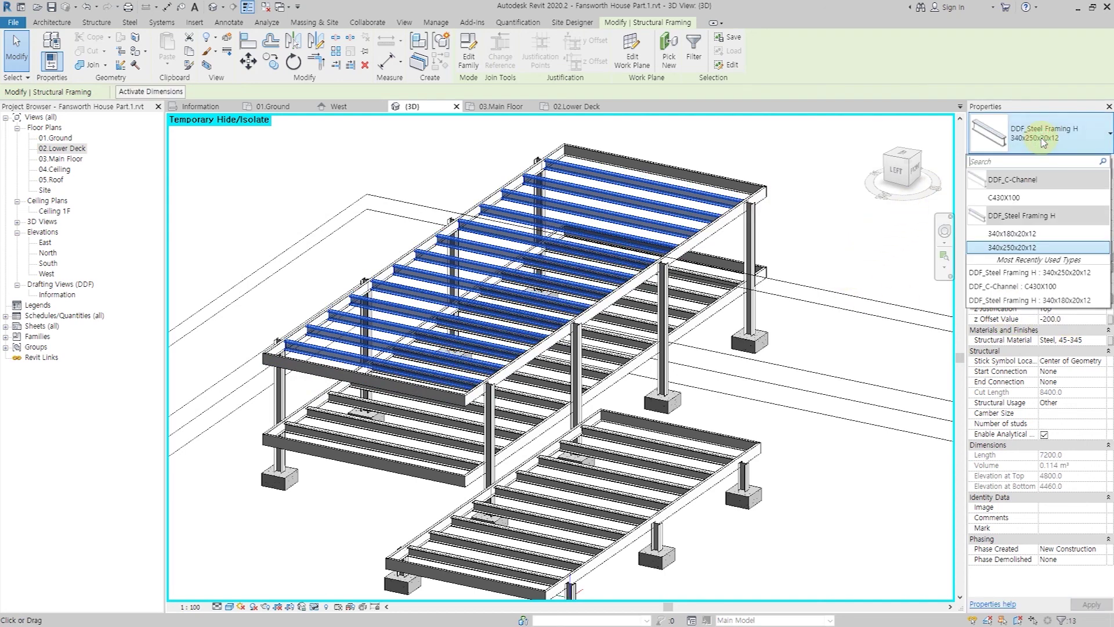
left_click(1012, 233)
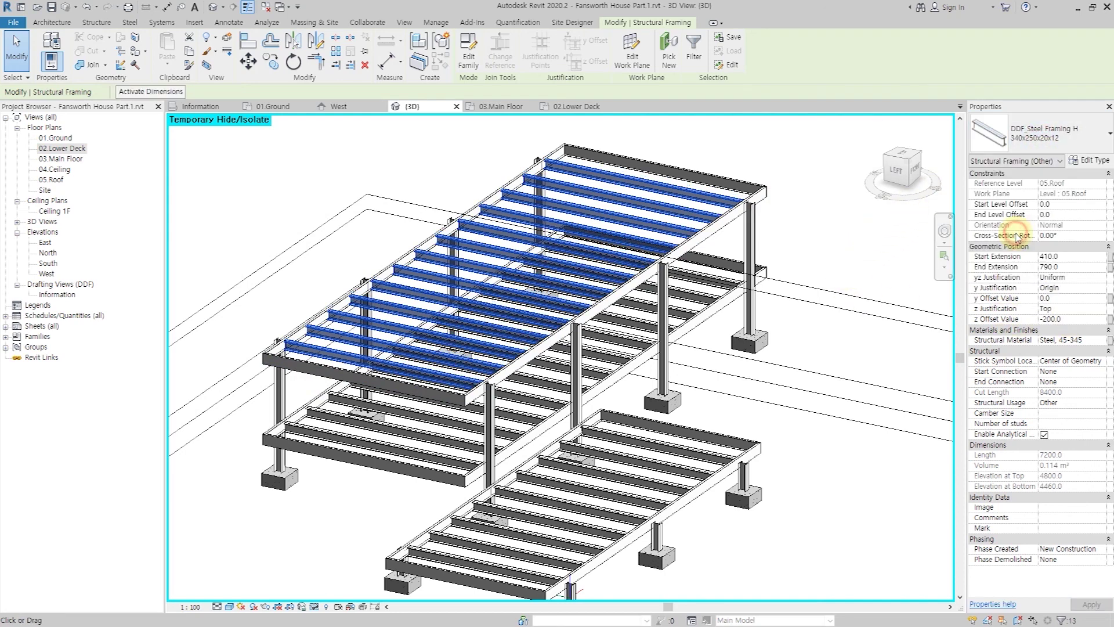
left_click(824, 253)
middle_click_drag(800, 263, 747, 386, "shift")
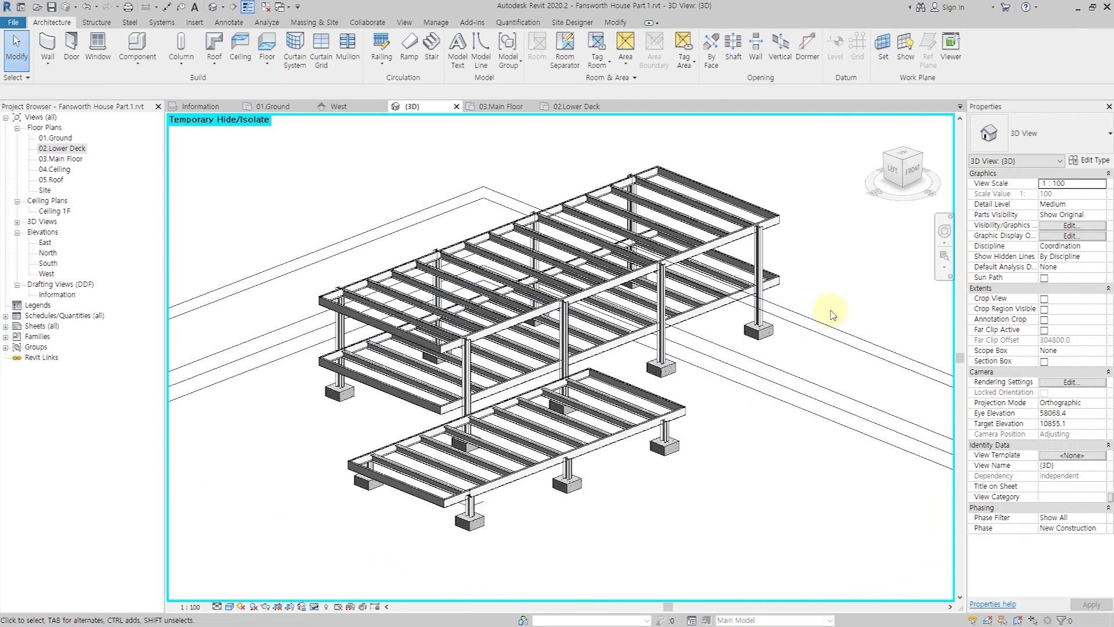